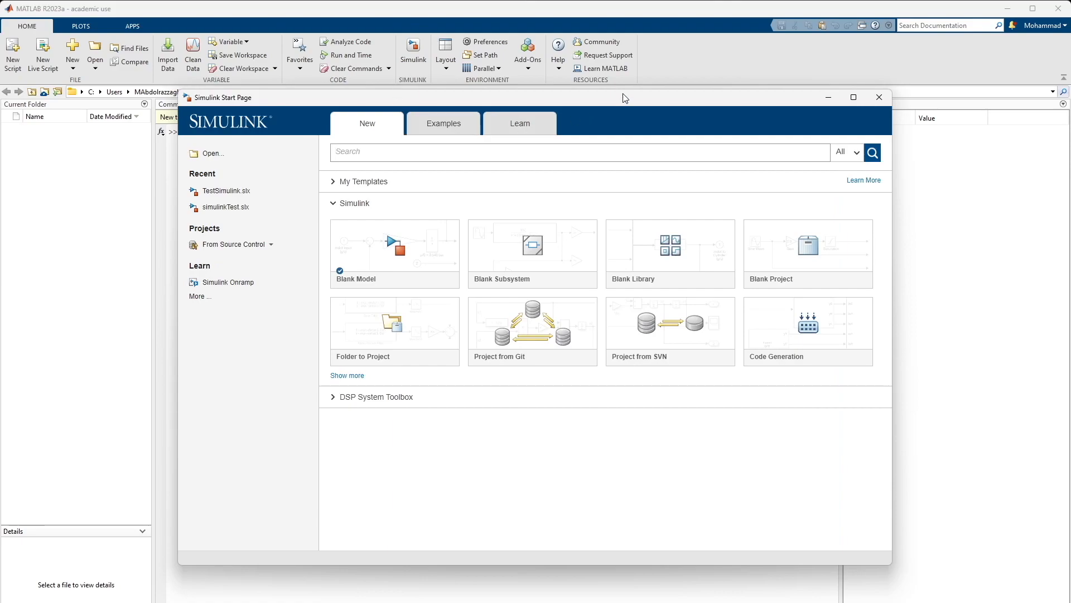
# Create a new blank Simulink model
pyautogui.moveTo(625, 99); pyautogui.dragTo(528, 102)
pyautogui.moveTo(556, 314)
pyautogui.moveTo(310, 270)
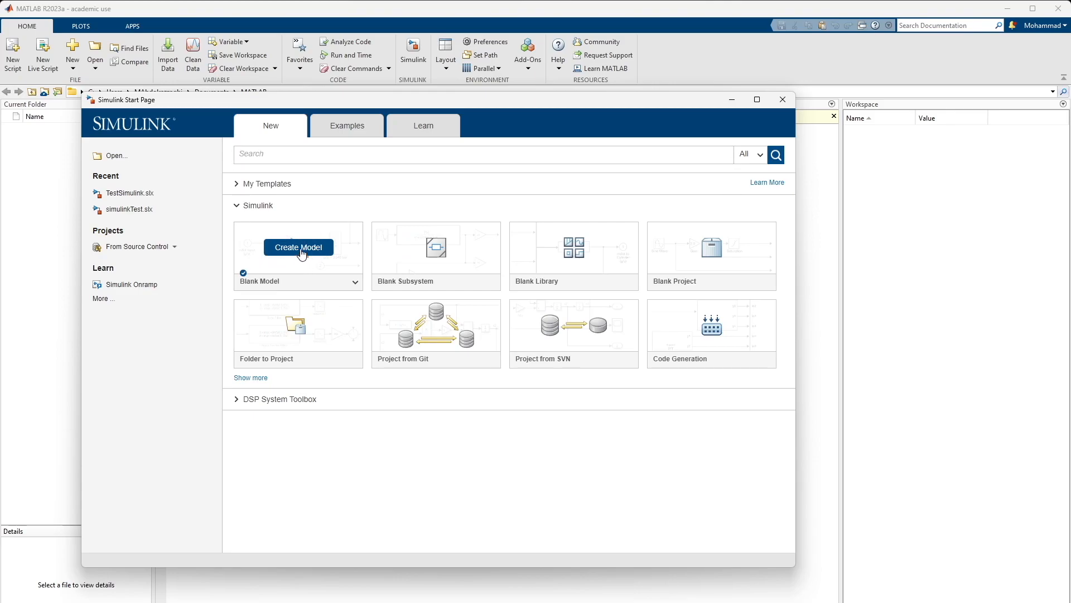
pyautogui.click(299, 250)
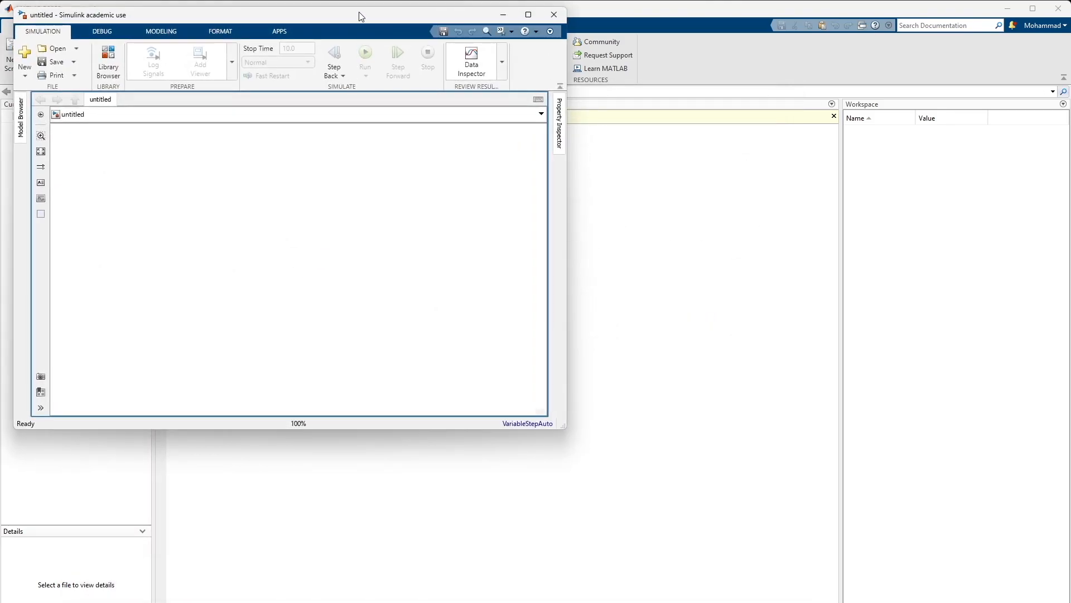
# Bring up the Second Order System reference image and size the empty model window to fit beside it
pyautogui.doubleClick(358, 11)
pyautogui.moveTo(14, 367); pyautogui.dragTo(8, 368)
pyautogui.hotkey('alt', 'Tab')
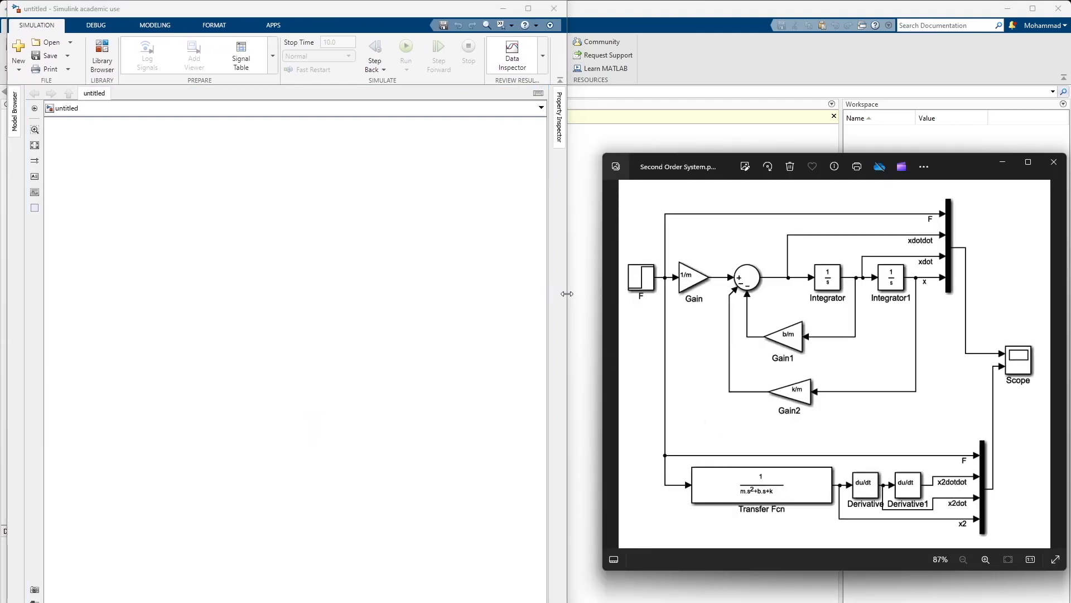
pyautogui.moveTo(567, 293); pyautogui.dragTo(593, 293)
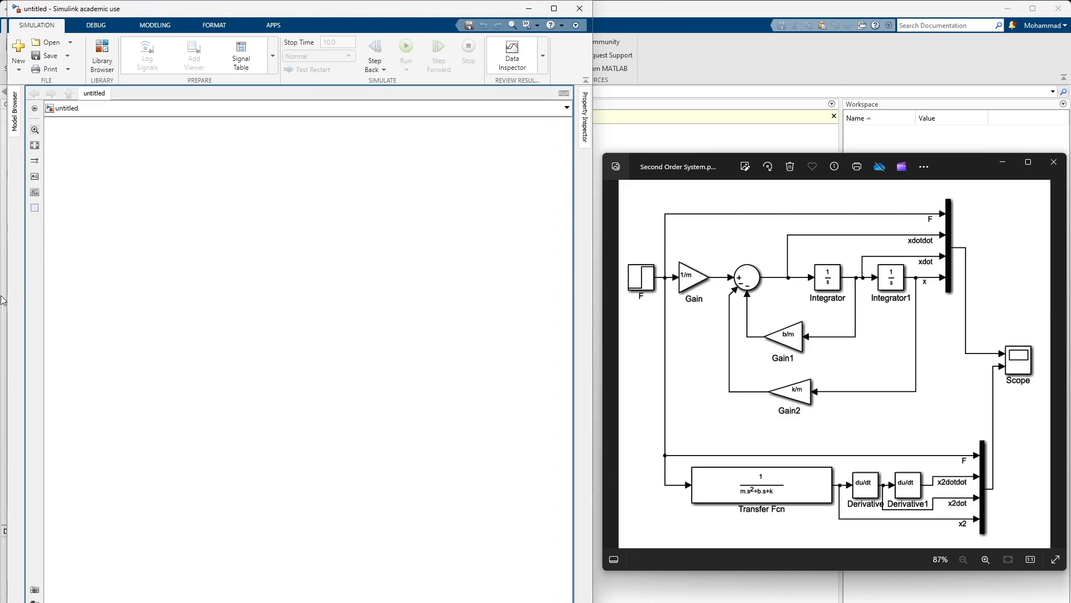
pyautogui.moveTo(5, 298); pyautogui.dragTo(0, 299)
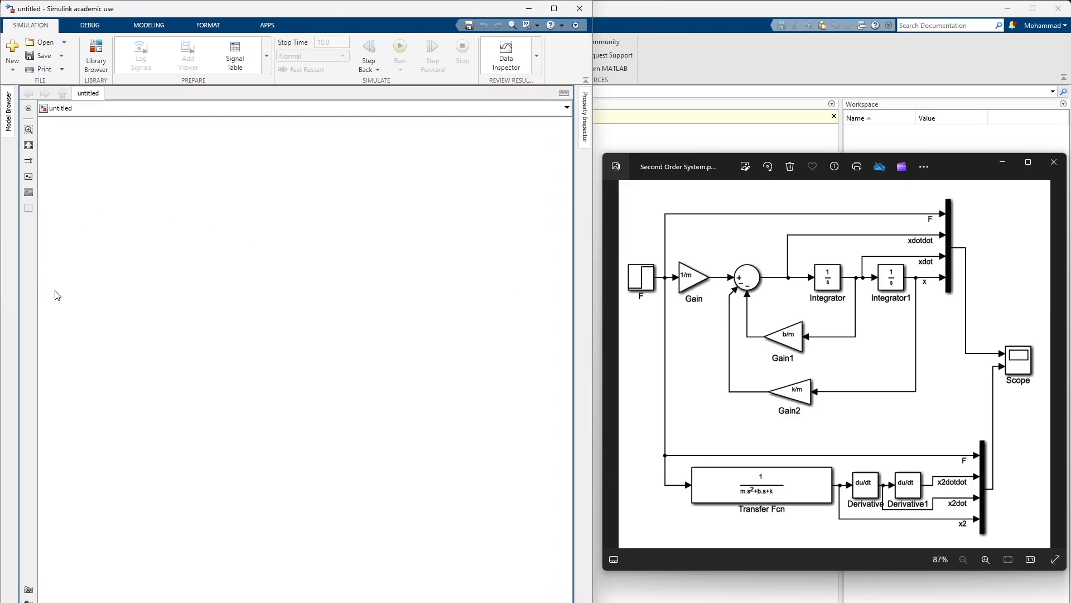
# Open the block library and search it for "step"
pyautogui.click(96, 56)
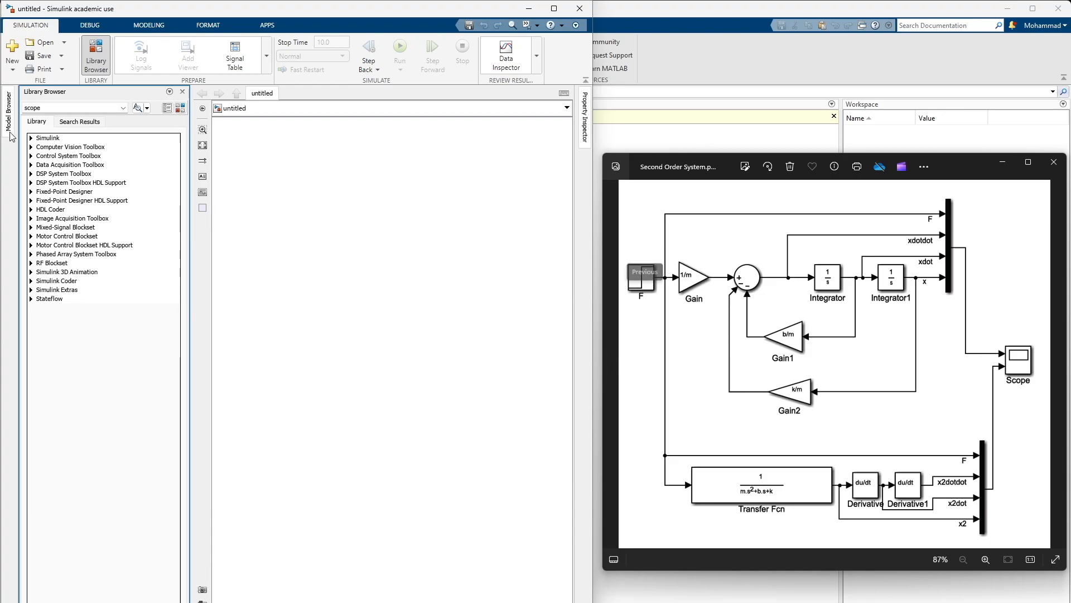
pyautogui.doubleClick(38, 106)
pyautogui.write('step')
pyautogui.press('BackSpace')
pyautogui.click(63, 114)
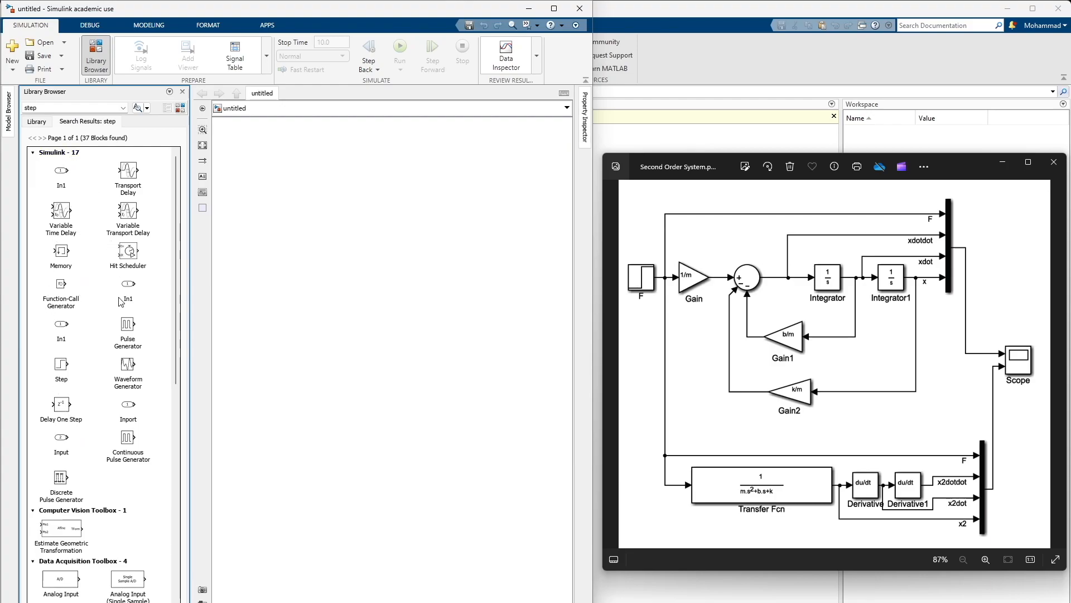
# Add a Step block from the Simulink results to the upper-left part of the model canvas
pyautogui.click(33, 154)
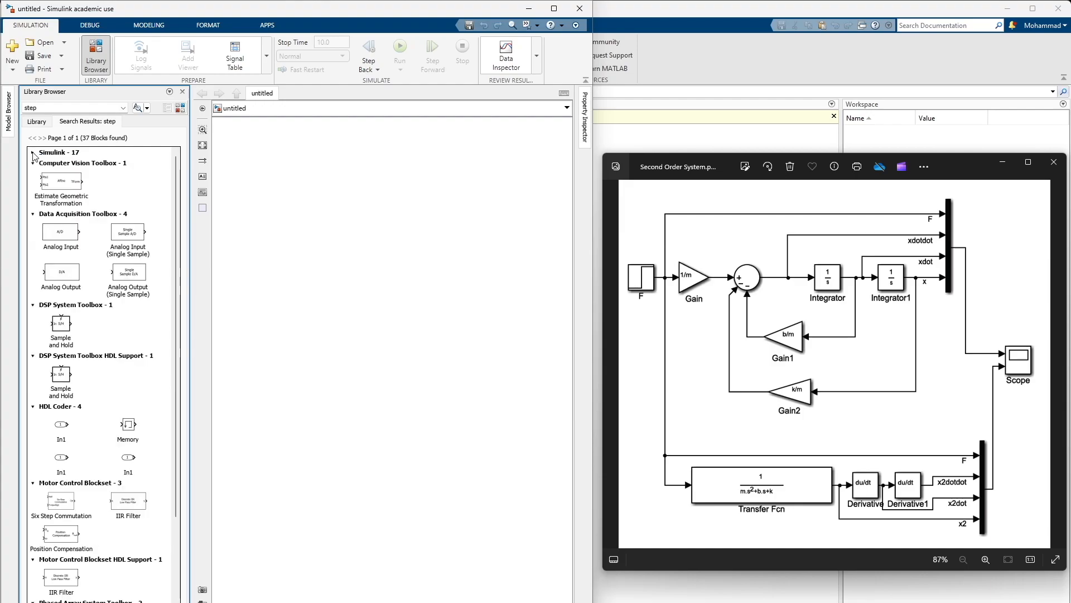
pyautogui.click(33, 164)
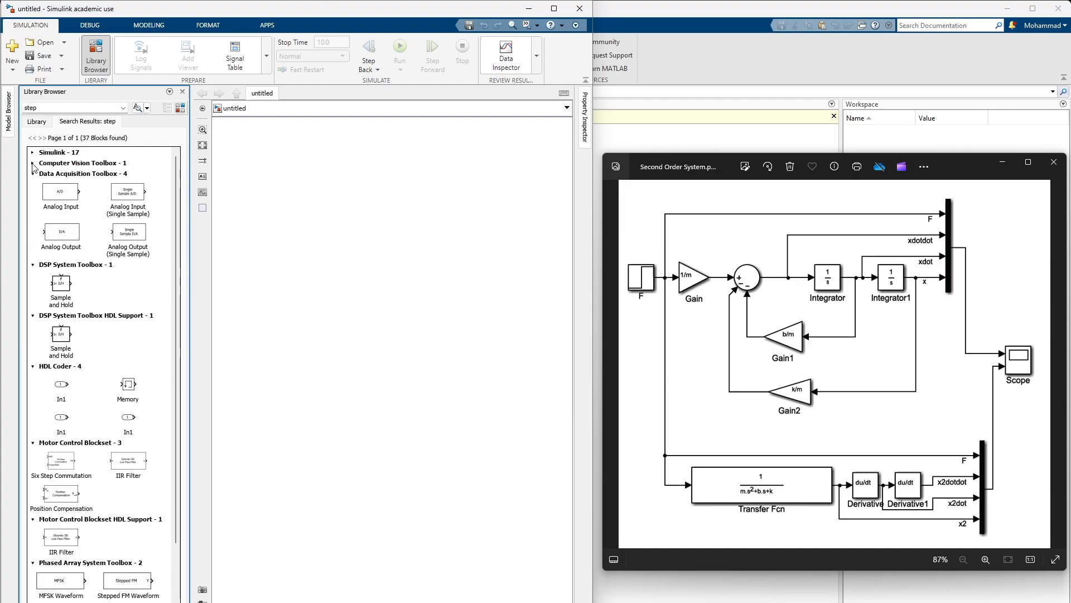
pyautogui.click(33, 153)
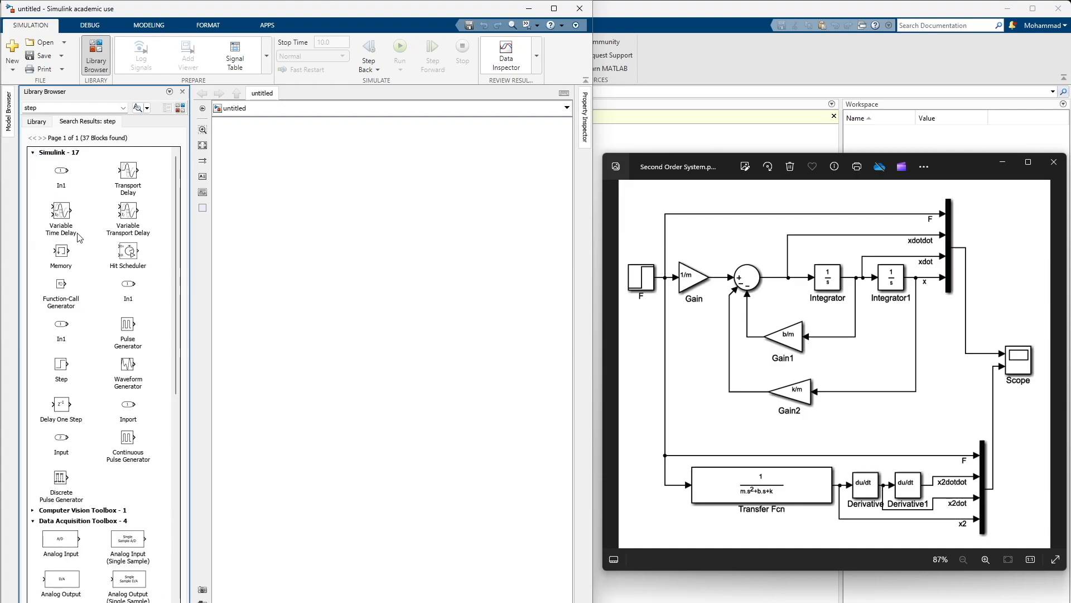
pyautogui.click(59, 368)
pyautogui.doubleClick(85, 375)
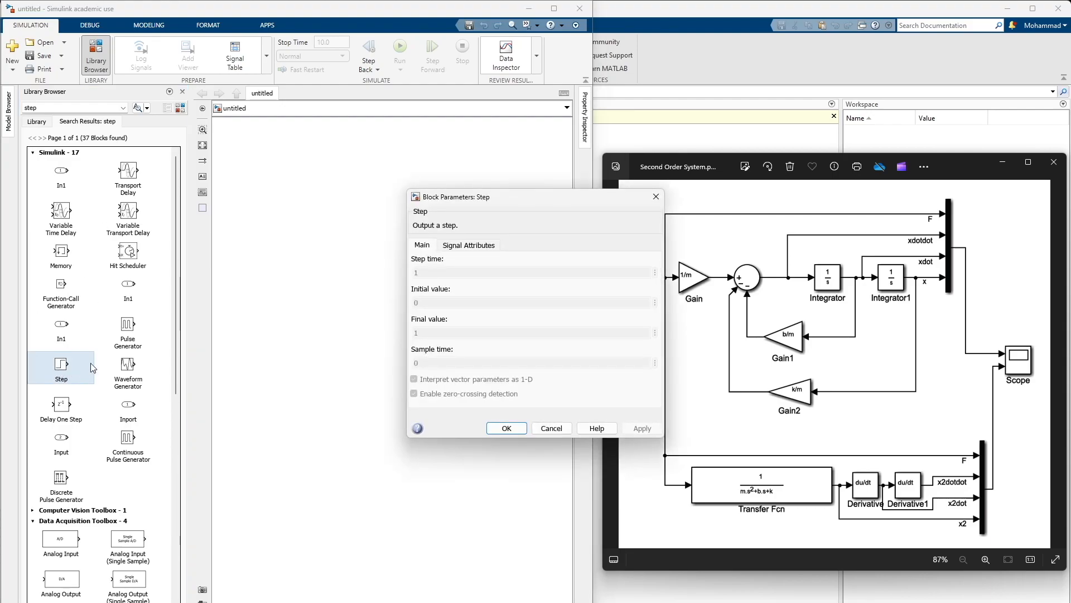
pyautogui.click(558, 431)
pyautogui.moveTo(63, 371); pyautogui.dragTo(264, 211)
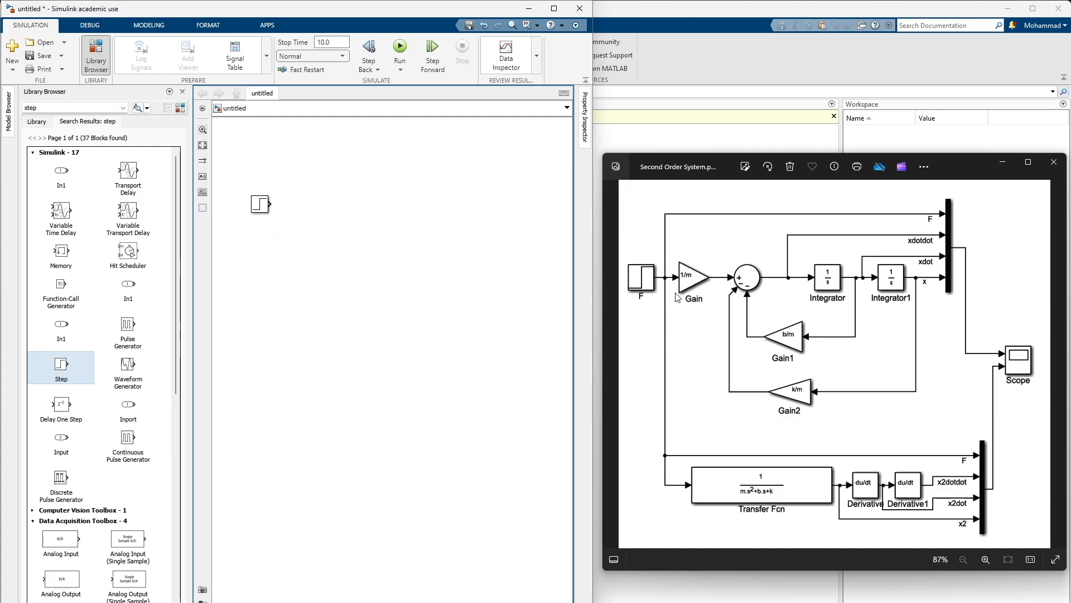
# Search the block library for "gain" and place a Gain block to the right of the Step block
pyautogui.doubleClick(32, 106)
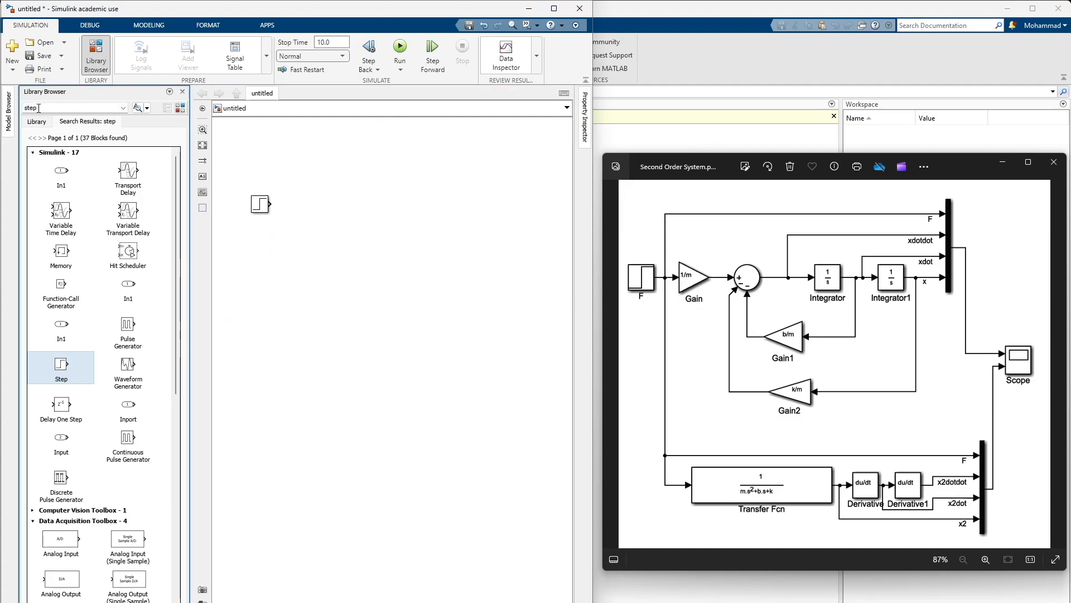
pyautogui.write('gain')
pyautogui.press('Return')
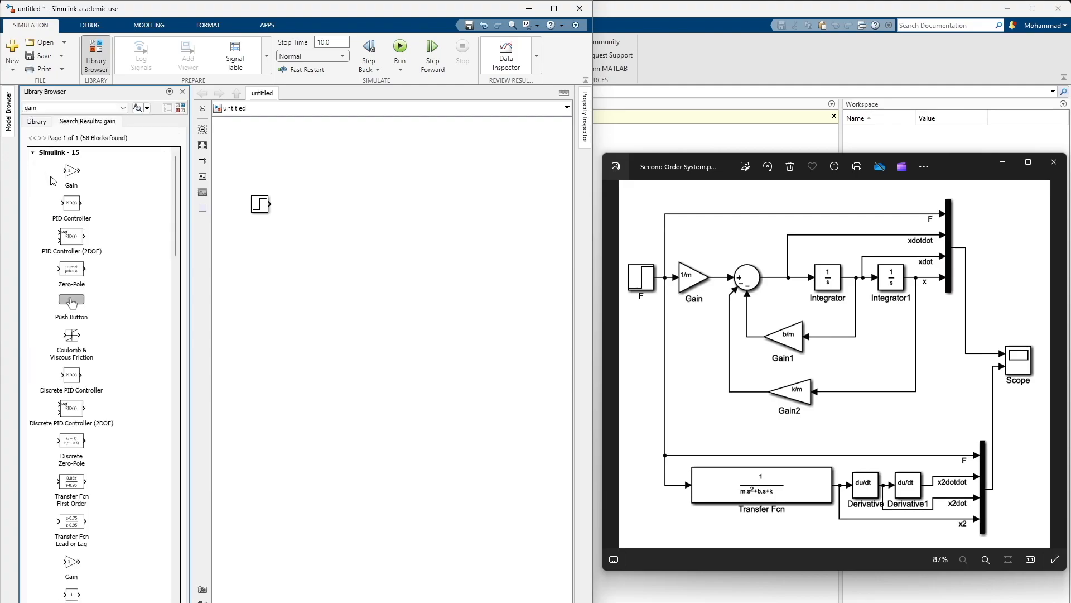
pyautogui.click(72, 175)
pyautogui.moveTo(71, 175); pyautogui.dragTo(329, 215)
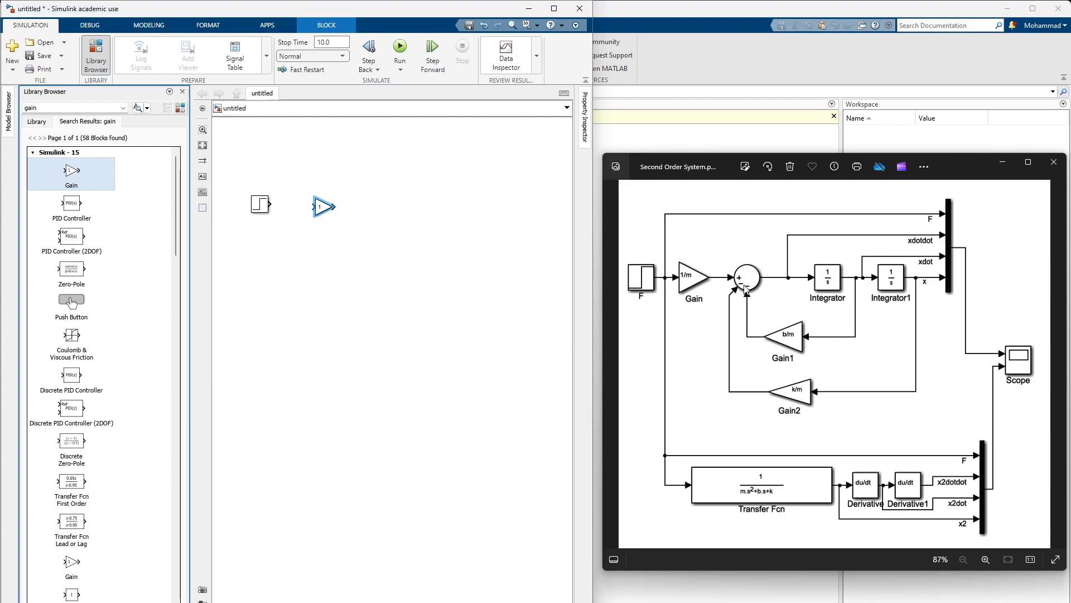
# Search the block library for "sum" and place a Sum block to the right of the Gain block
pyautogui.doubleClick(51, 106)
pyautogui.write('sum')
pyautogui.press('Return')
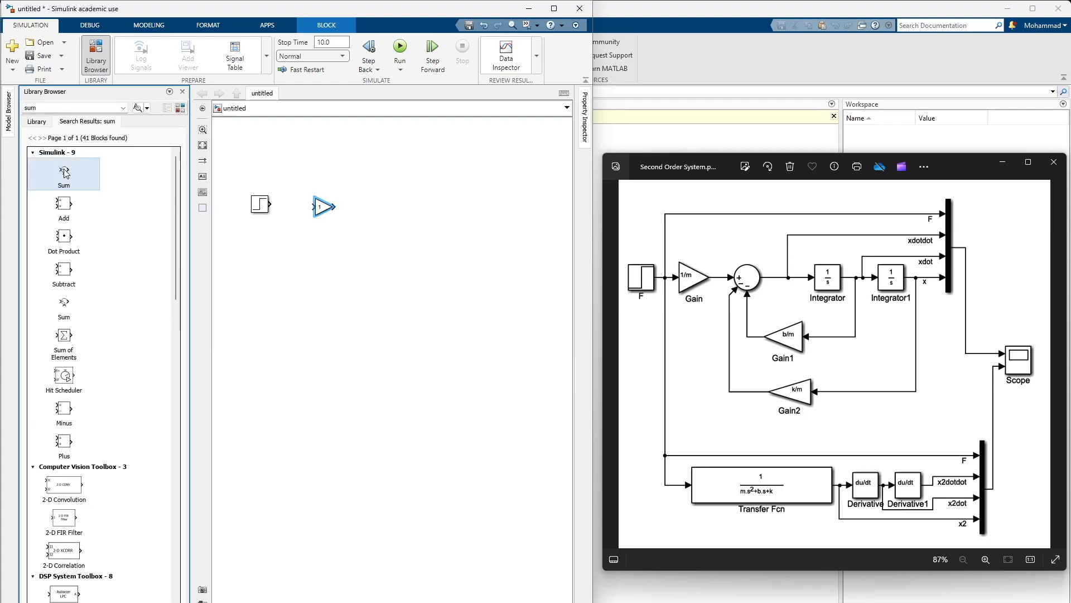
pyautogui.moveTo(65, 173); pyautogui.dragTo(391, 210)
pyautogui.scroll(4, 370, 198)
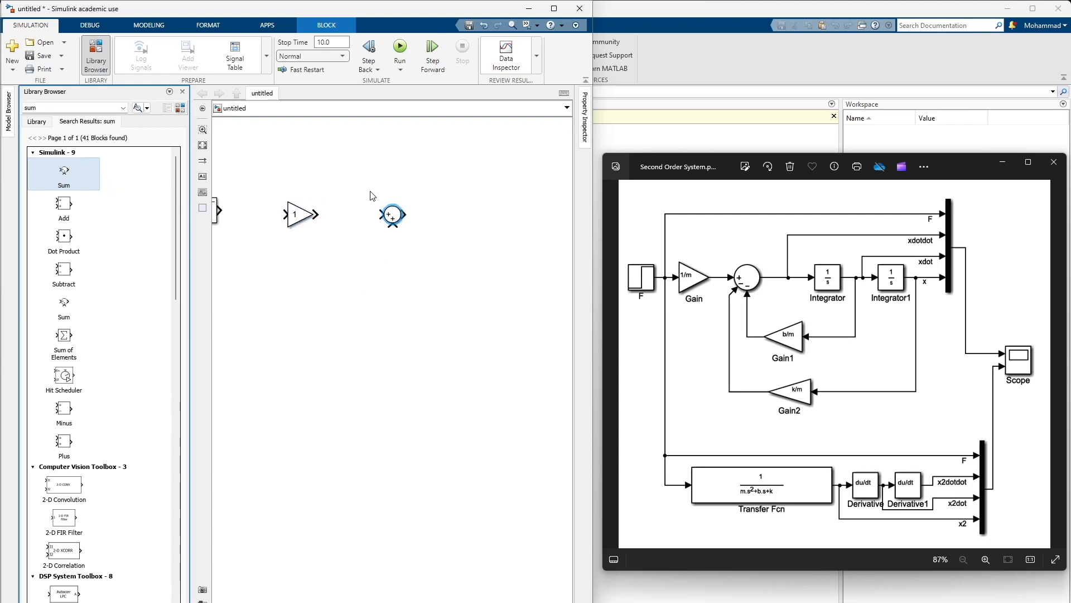
pyautogui.click(410, 269)
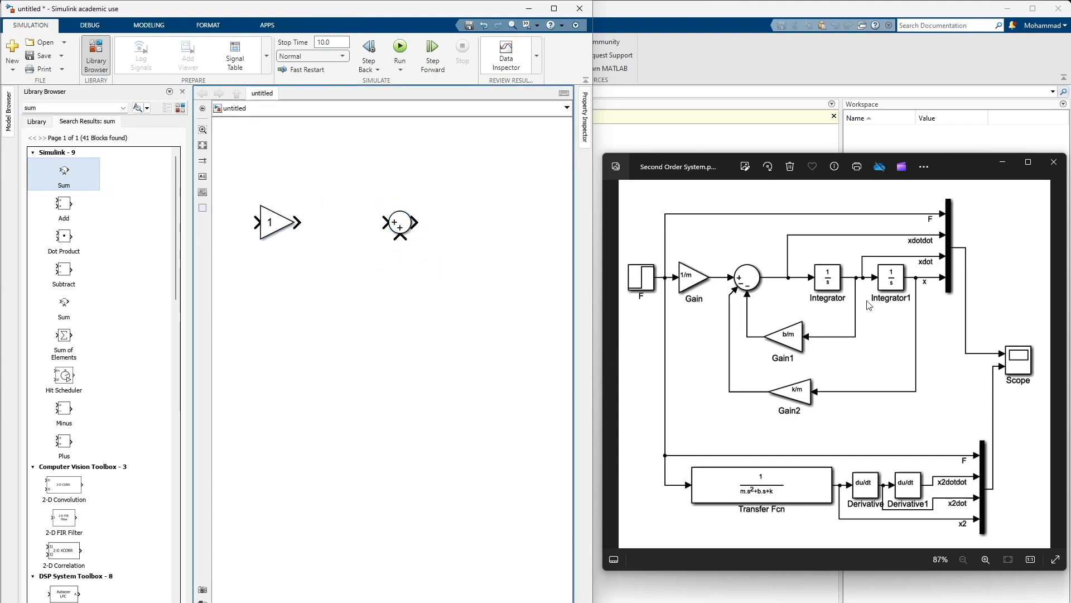
pyautogui.moveTo(371, 257); pyautogui.dragTo(458, 226)
pyautogui.click(367, 220)
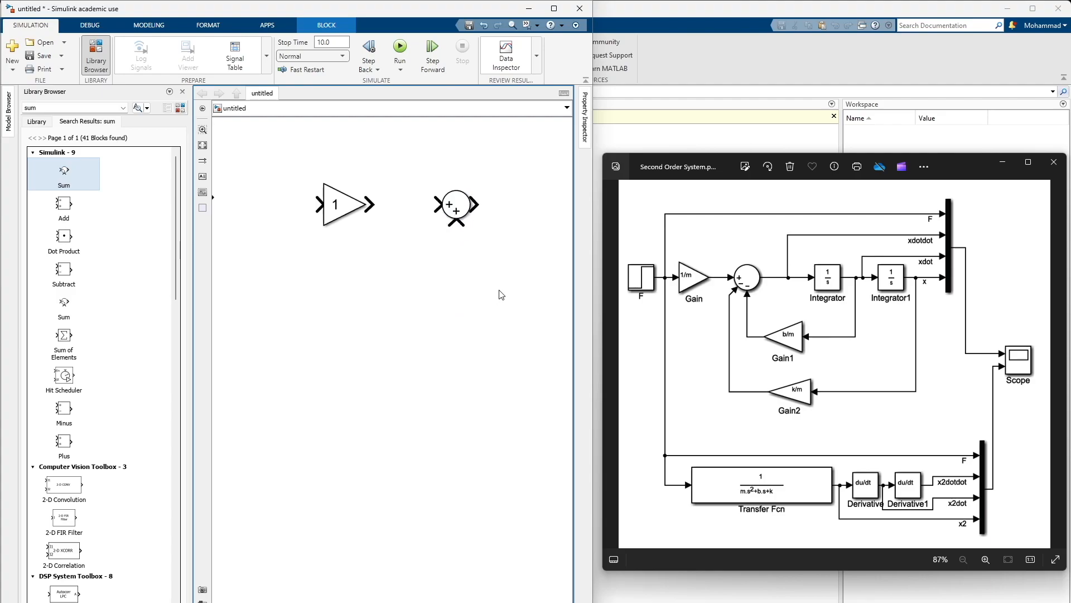
pyautogui.scroll(1, 485, 287)
pyautogui.scroll(-1, 457, 287)
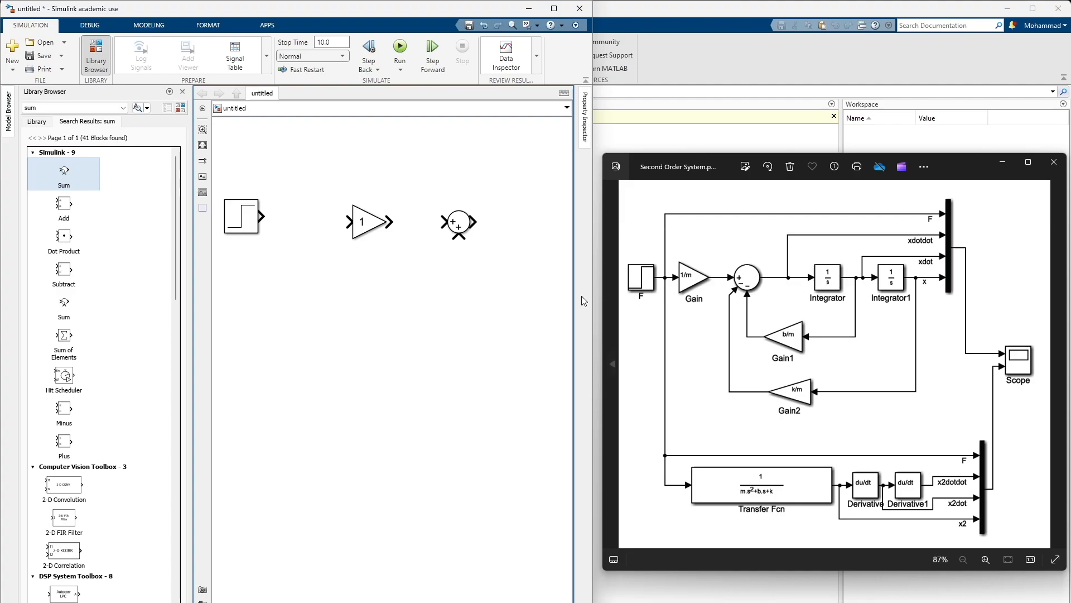
# Search the block library for "fcn" and place a Transfer Fcn block to the right of the Sum block
pyautogui.doubleClick(55, 107)
pyautogui.write('fcn')
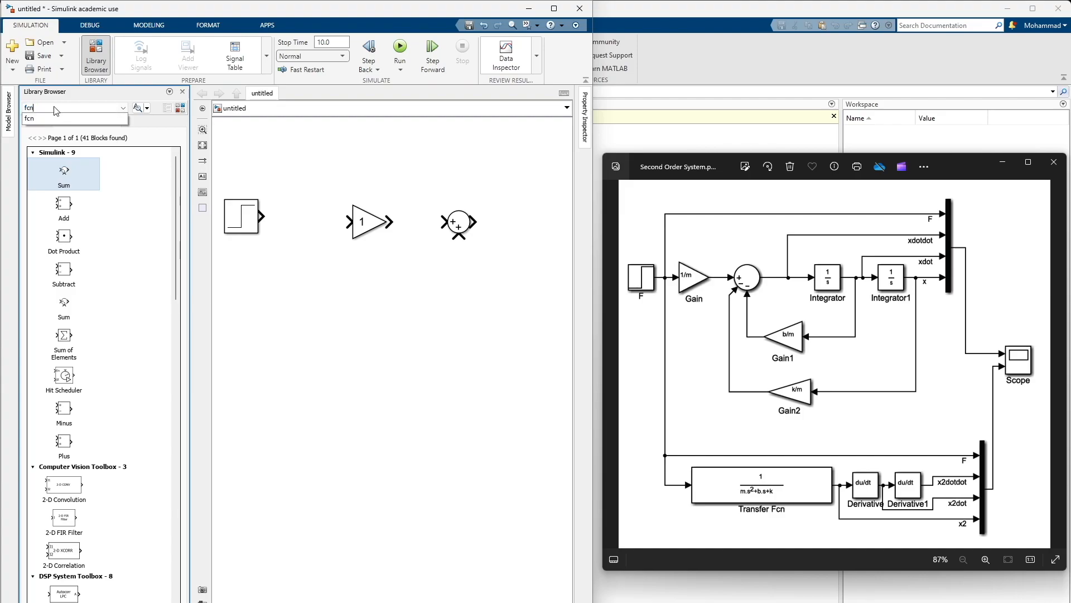
pyautogui.press('Return')
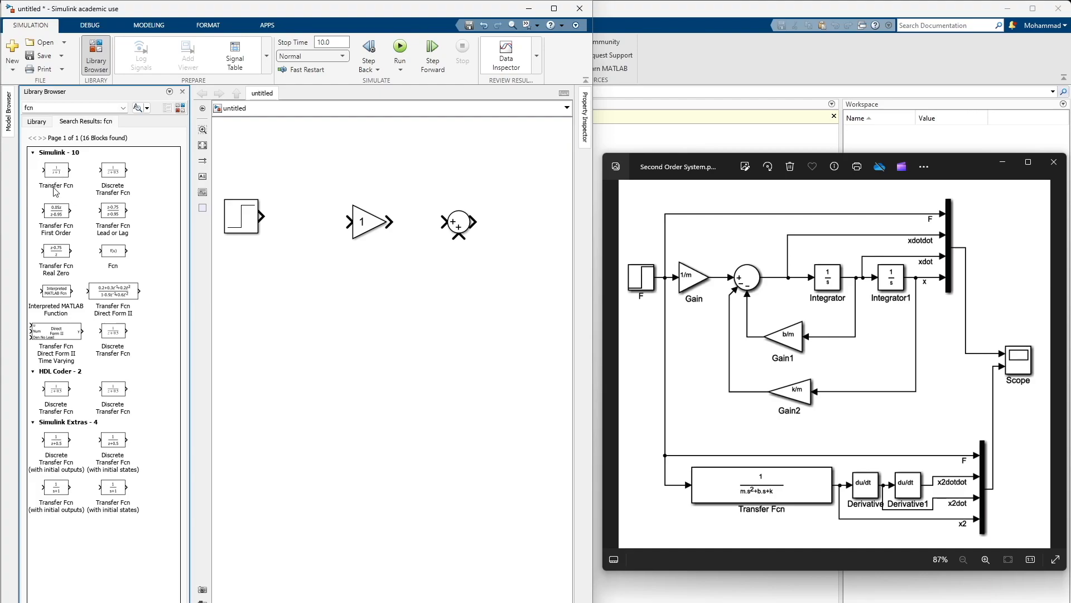
pyautogui.moveTo(52, 175); pyautogui.dragTo(543, 226)
# Duplicate the Transfer Fcn block to its right, align the two blocks and connect them in series
pyautogui.moveTo(496, 295); pyautogui.dragTo(242, 303)
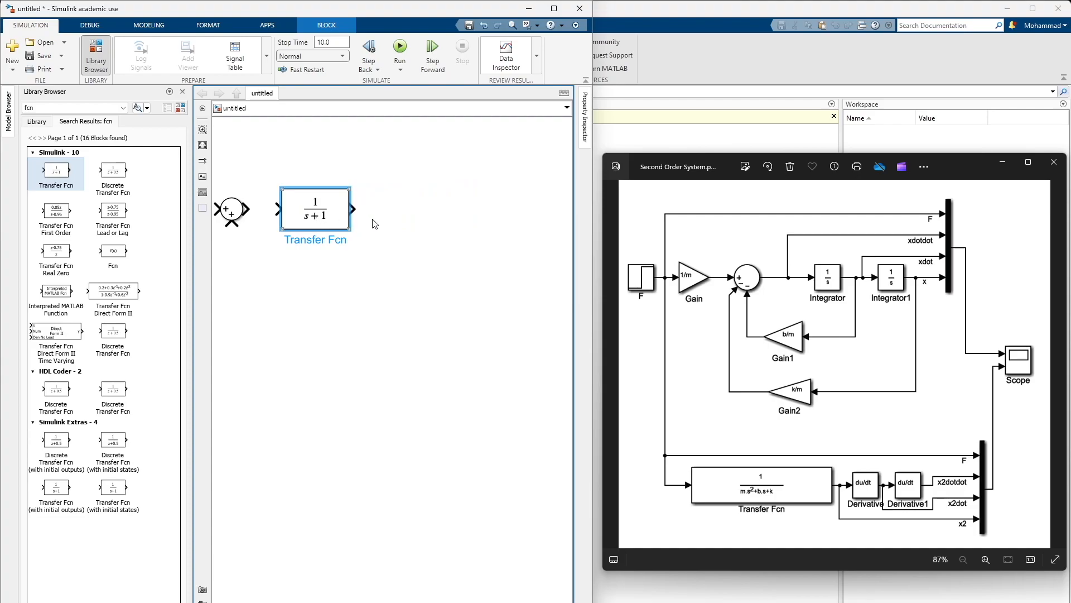
pyautogui.moveTo(371, 219); pyautogui.dragTo(416, 223)
pyautogui.hotkey('ctrl', 'v')
pyautogui.moveTo(348, 239); pyautogui.dragTo(316, 221)
pyautogui.click(421, 294)
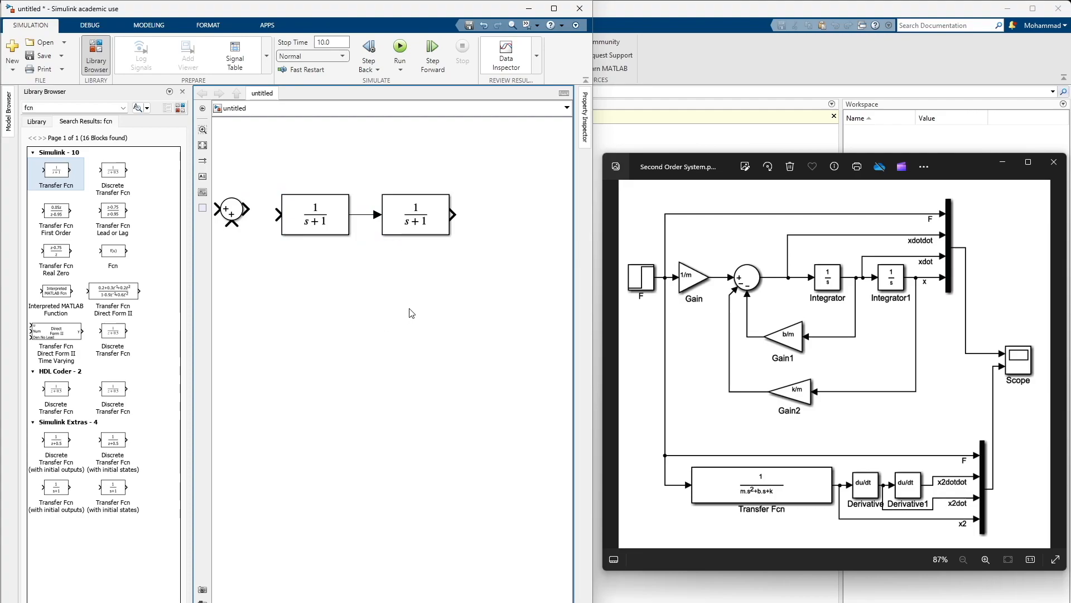
# Place two copies of the Gain block, one above the other, below the Sum block
pyautogui.moveTo(362, 324); pyautogui.dragTo(458, 315)
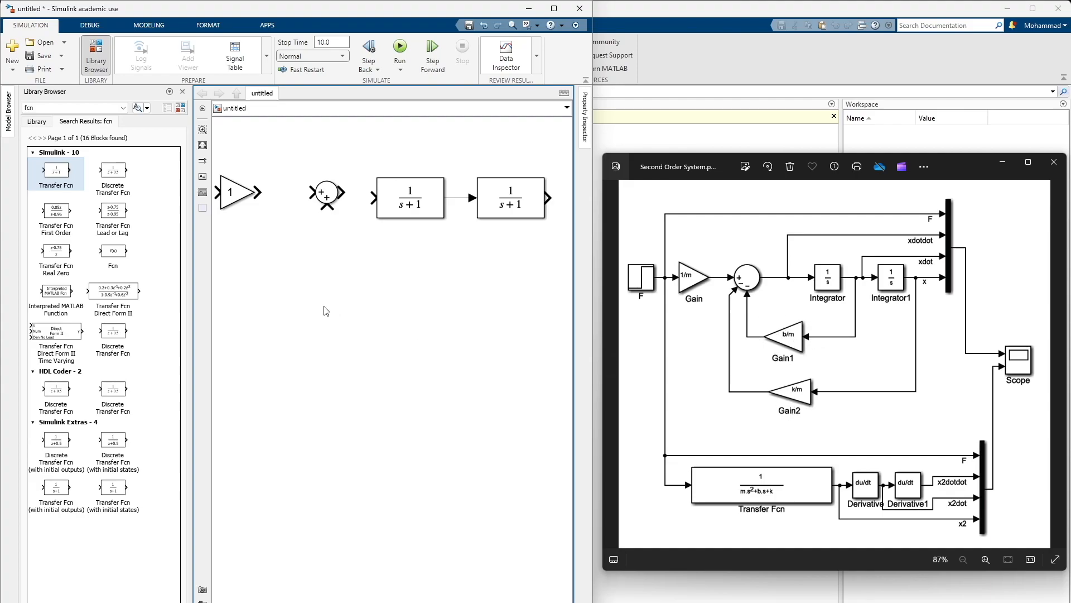
pyautogui.click(242, 208)
pyautogui.moveTo(241, 208); pyautogui.dragTo(304, 328)
pyautogui.click(364, 341)
pyautogui.click(304, 269)
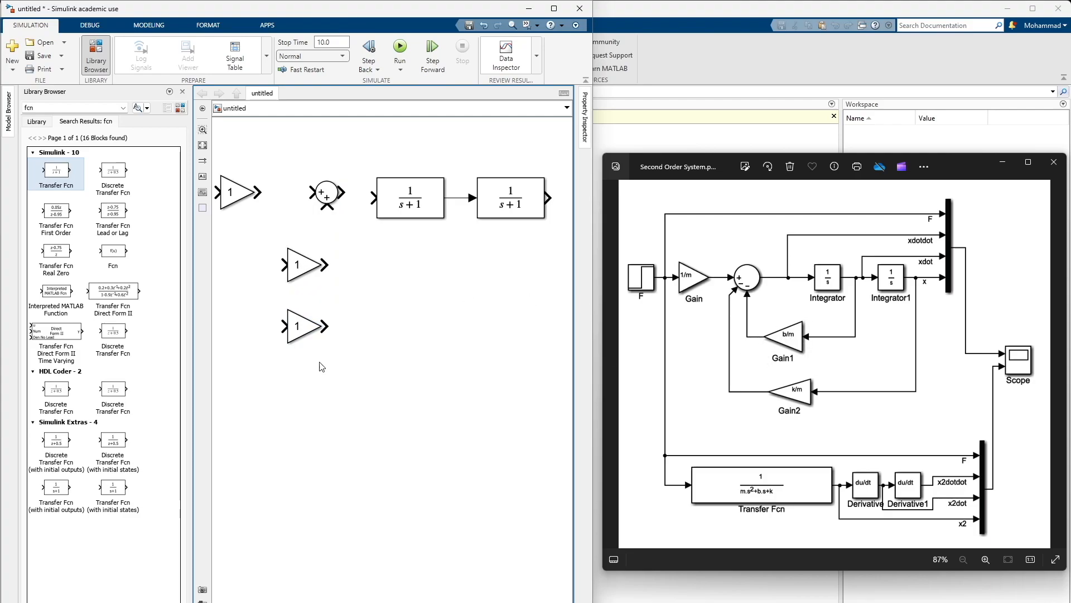
# Flip the Gain1 and Gain2 blocks horizontally so their outputs point left
pyautogui.click(311, 272)
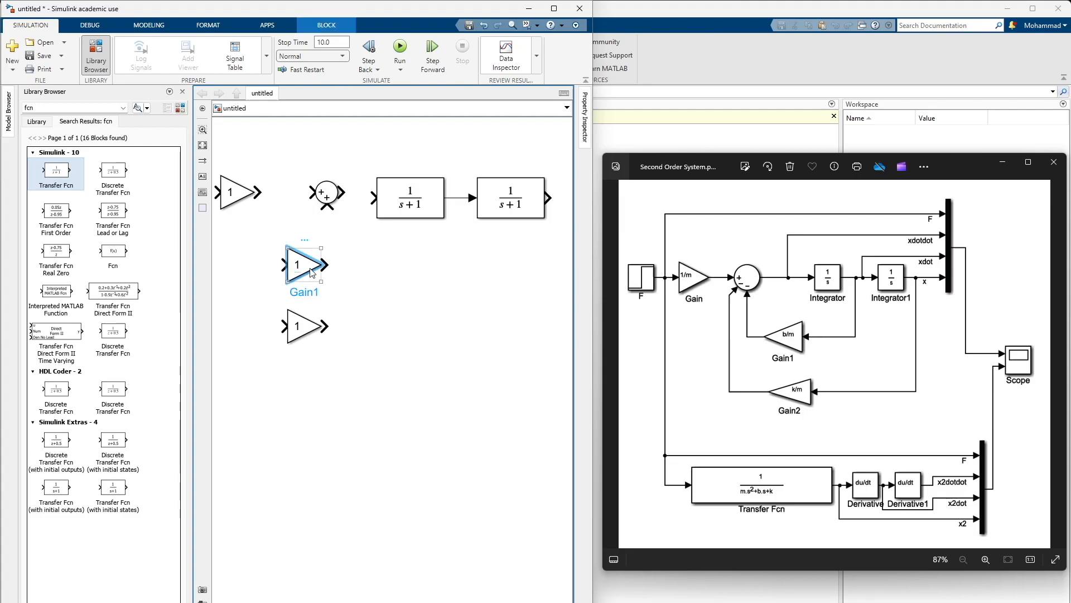
pyautogui.hotkey('ctrl', 'i')
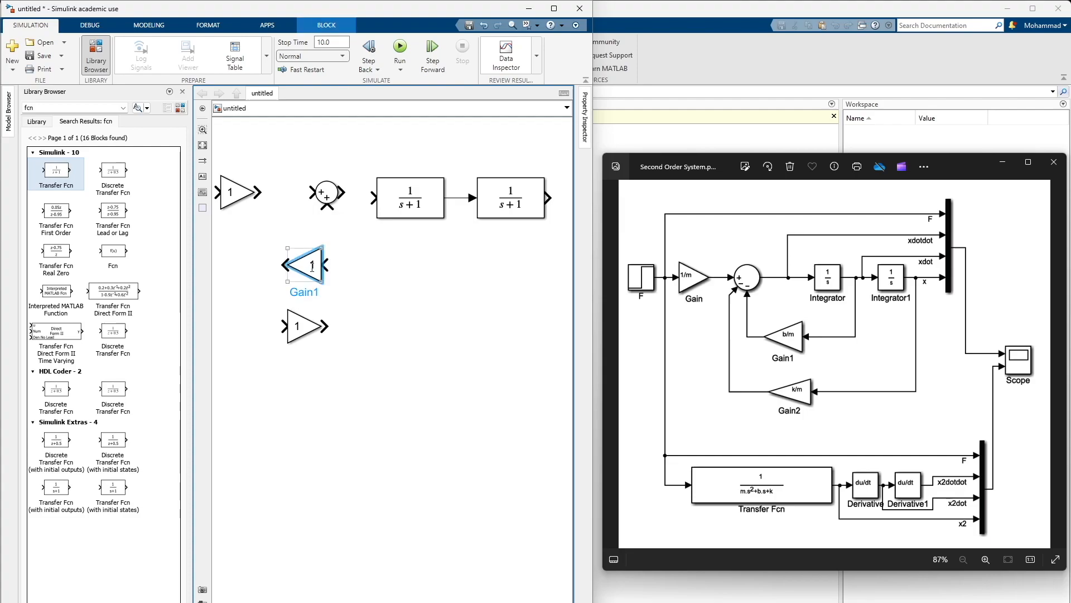
pyautogui.click(300, 335)
pyautogui.hotkey('ctrl', 'i')
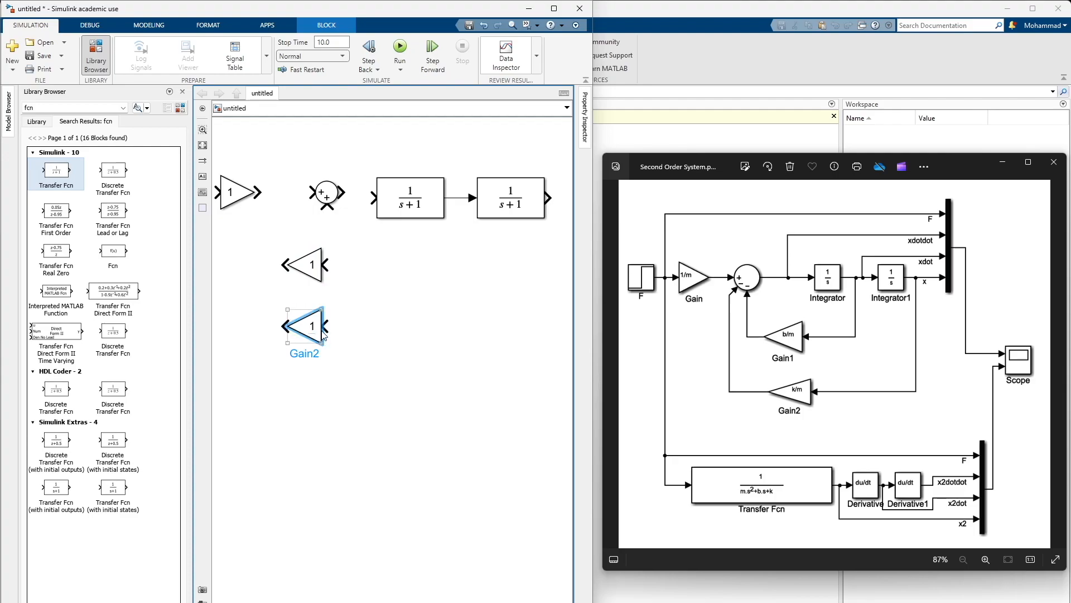
# Search the block library for "mux" and place a Mux block to the right of the second Transfer Fcn block
pyautogui.moveTo(352, 285); pyautogui.dragTo(400, 282)
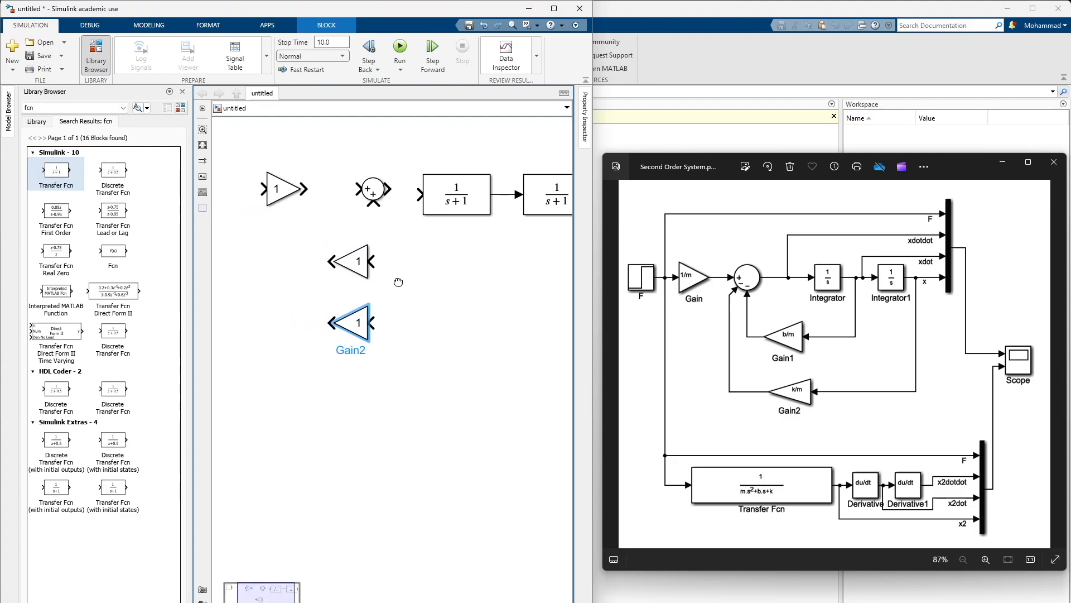
pyautogui.click(427, 376)
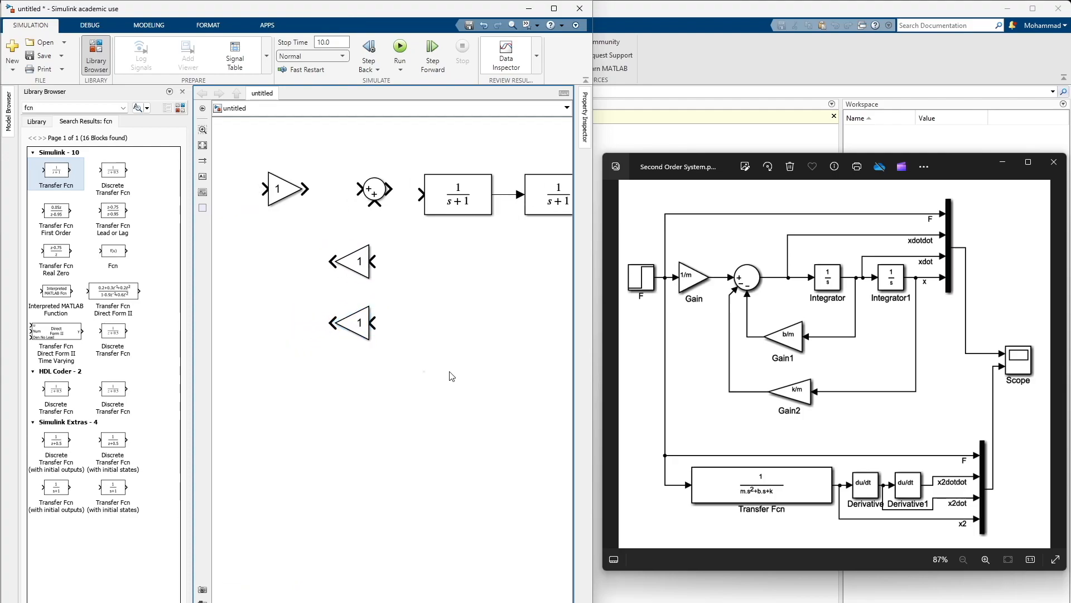
pyautogui.moveTo(467, 335); pyautogui.dragTo(283, 342)
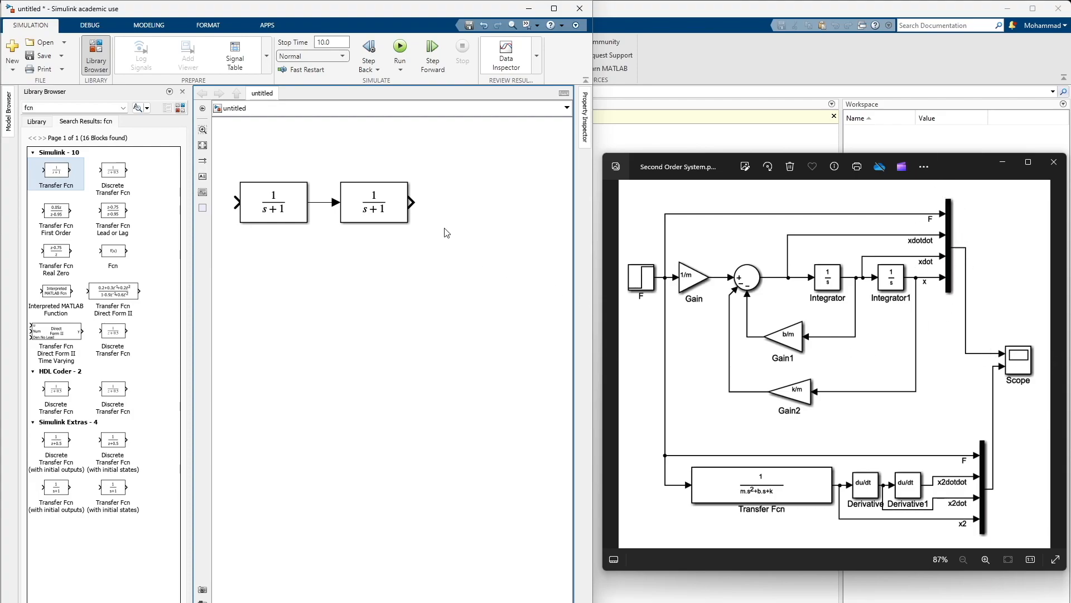
pyautogui.click(71, 107)
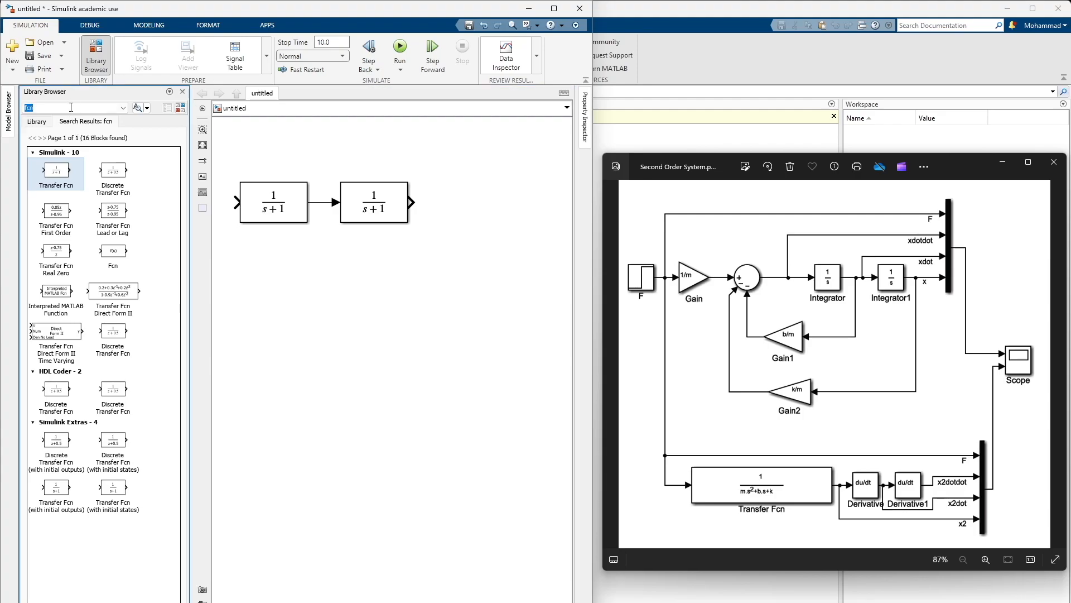
pyautogui.write('mux')
pyautogui.press('Return')
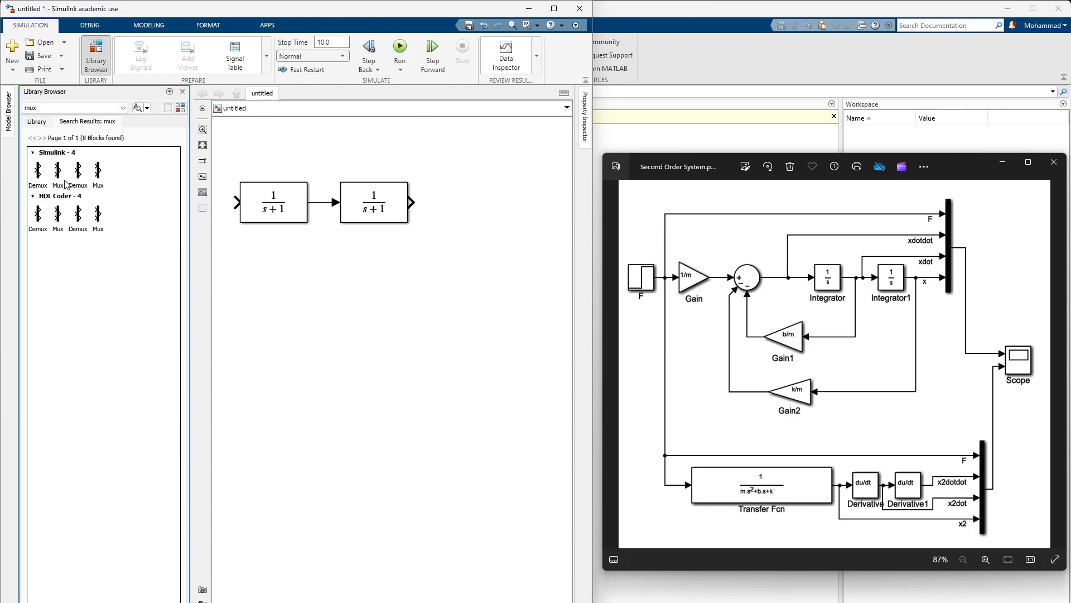
pyautogui.moveTo(58, 174); pyautogui.dragTo(485, 208)
pyautogui.click(459, 268)
pyautogui.moveTo(326, 318); pyautogui.dragTo(409, 291)
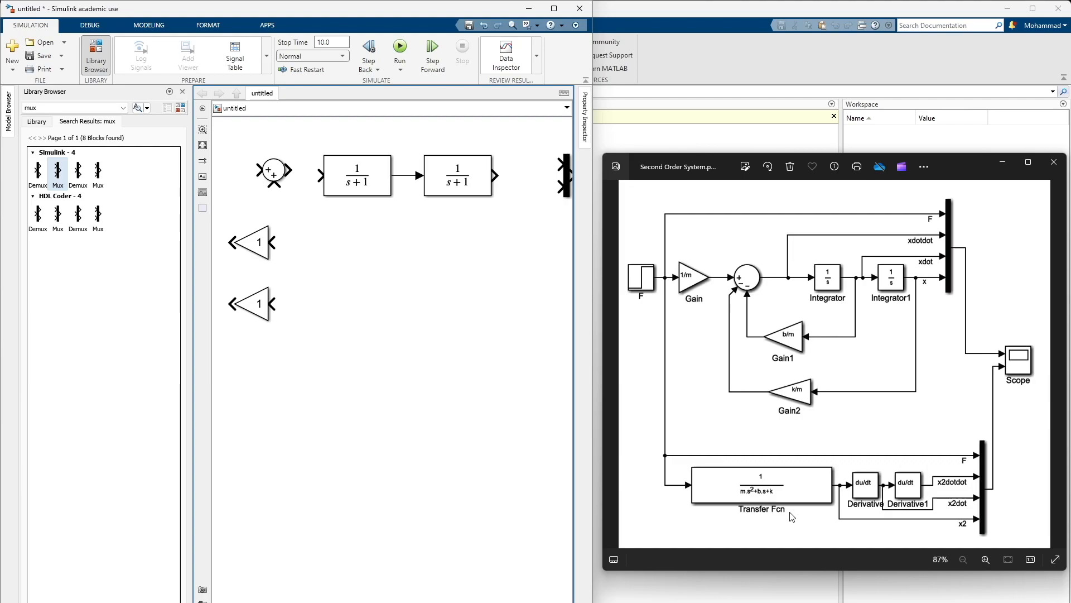
# Copy the first Transfer Fcn block and place the duplicate below the two flipped Gain blocks
pyautogui.moveTo(364, 378); pyautogui.dragTo(432, 312)
pyautogui.click(439, 157)
pyautogui.hotkey('ctrl', 'c')
pyautogui.click(485, 241)
pyautogui.hotkey('ctrl', 'v')
pyautogui.moveTo(506, 267); pyautogui.dragTo(263, 412)
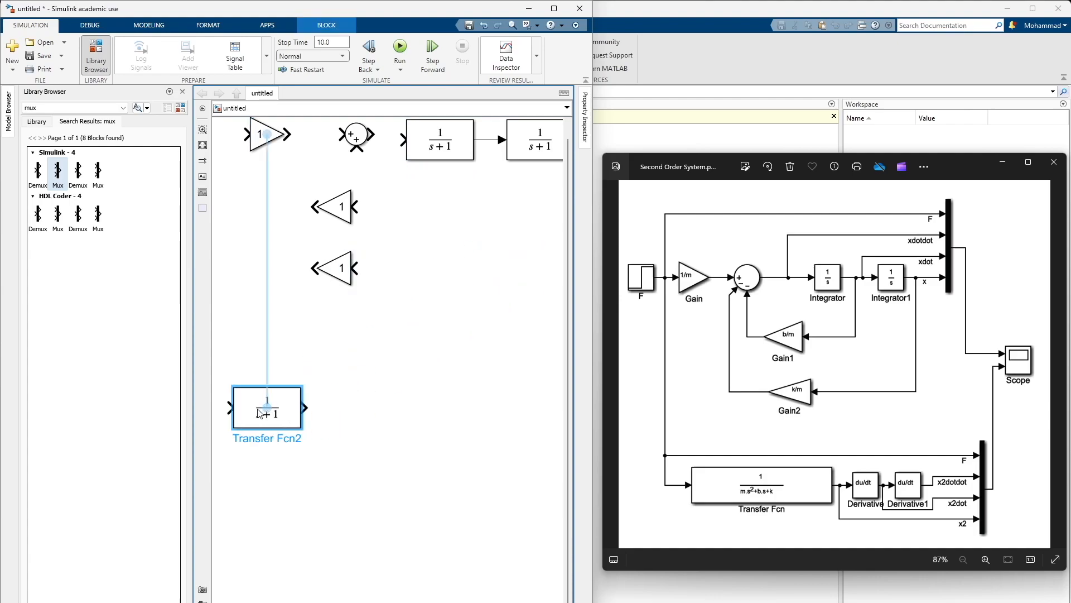
pyautogui.moveTo(387, 442); pyautogui.dragTo(600, 380)
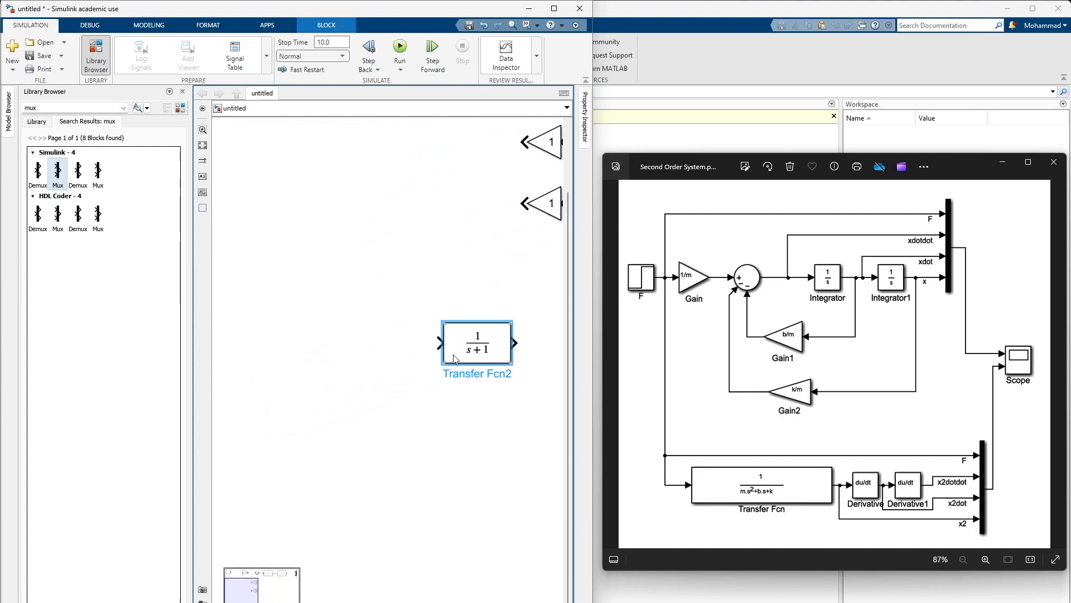
pyautogui.moveTo(473, 347); pyautogui.dragTo(412, 363)
pyautogui.click(448, 413)
pyautogui.scroll(-2, 304, 355)
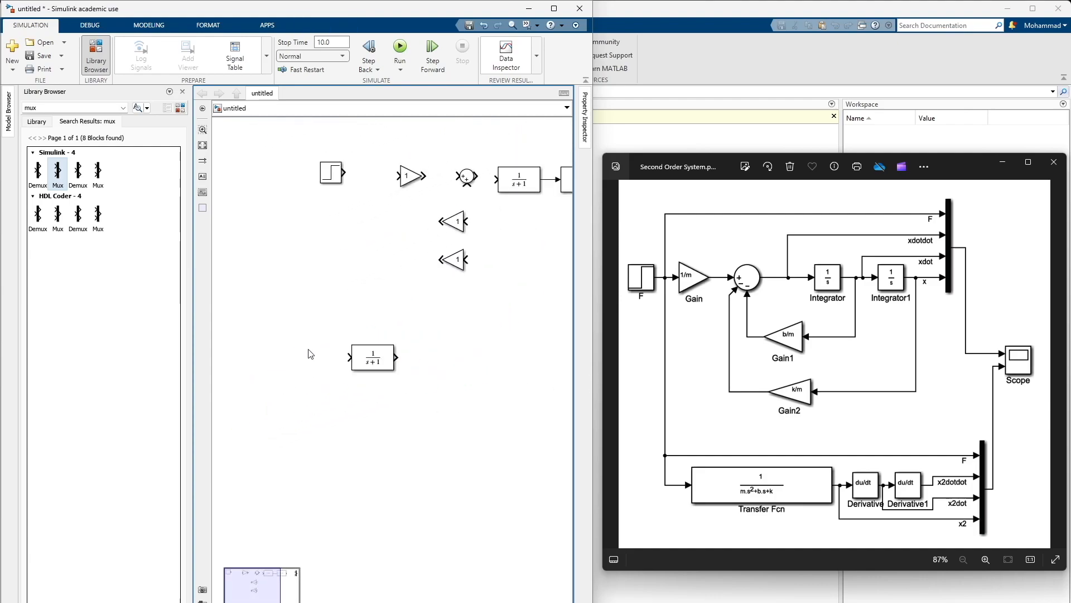
pyautogui.scroll(-1, 449, 326)
pyautogui.moveTo(461, 326); pyautogui.dragTo(356, 352)
pyautogui.click(463, 316)
pyautogui.moveTo(497, 313); pyautogui.dragTo(384, 345)
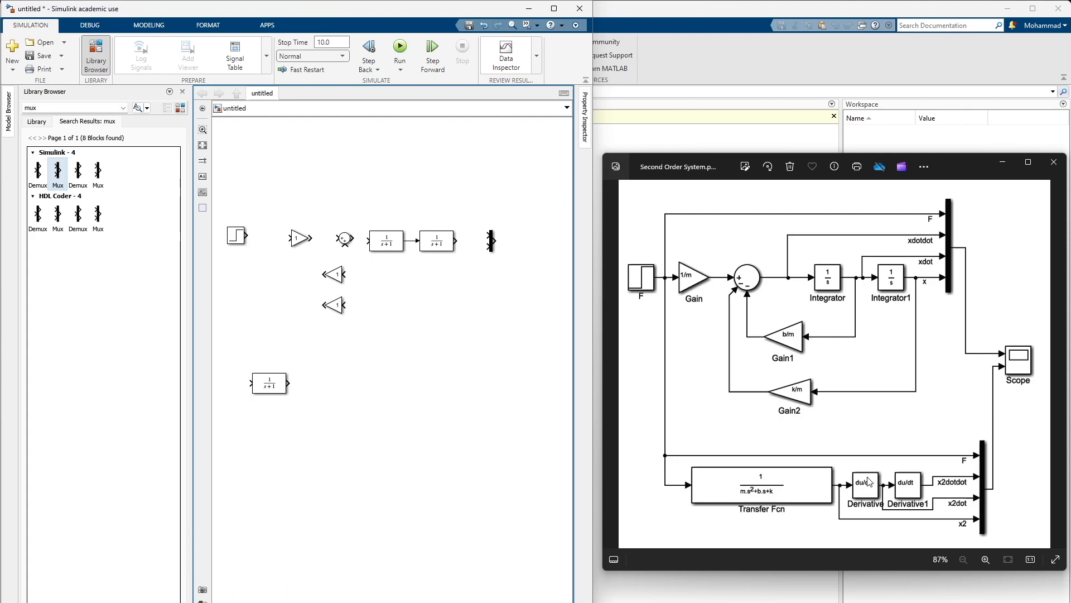
# Search the block library for "derivative" and place two Derivative blocks in a row to the right of the lower Transfer Fcn block
pyautogui.click(83, 108)
pyautogui.hotkey('ctrl', 'a')
pyautogui.write('de')
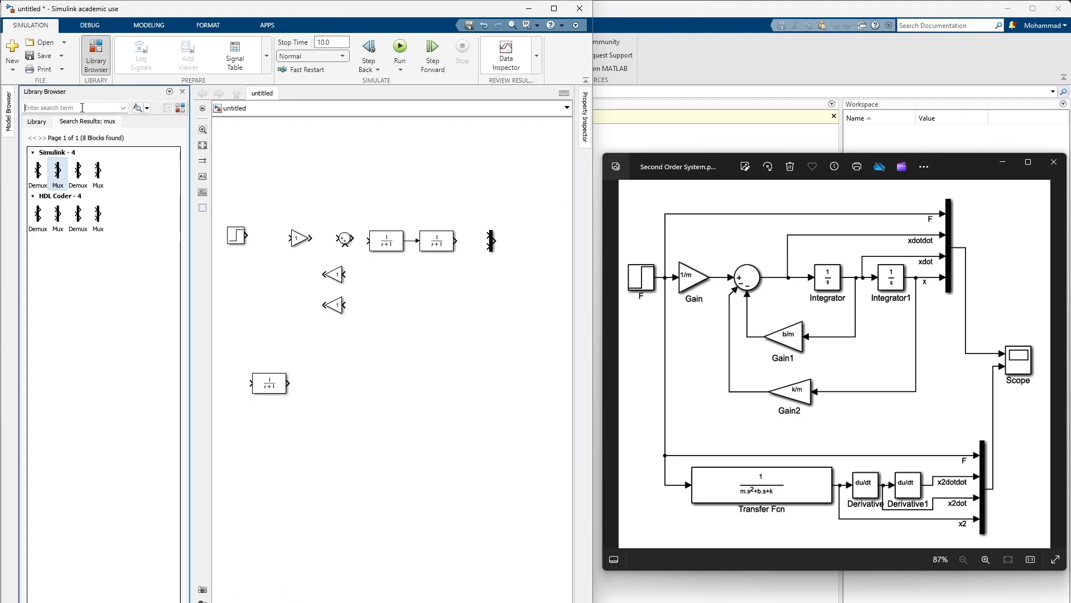
pyautogui.write('r')
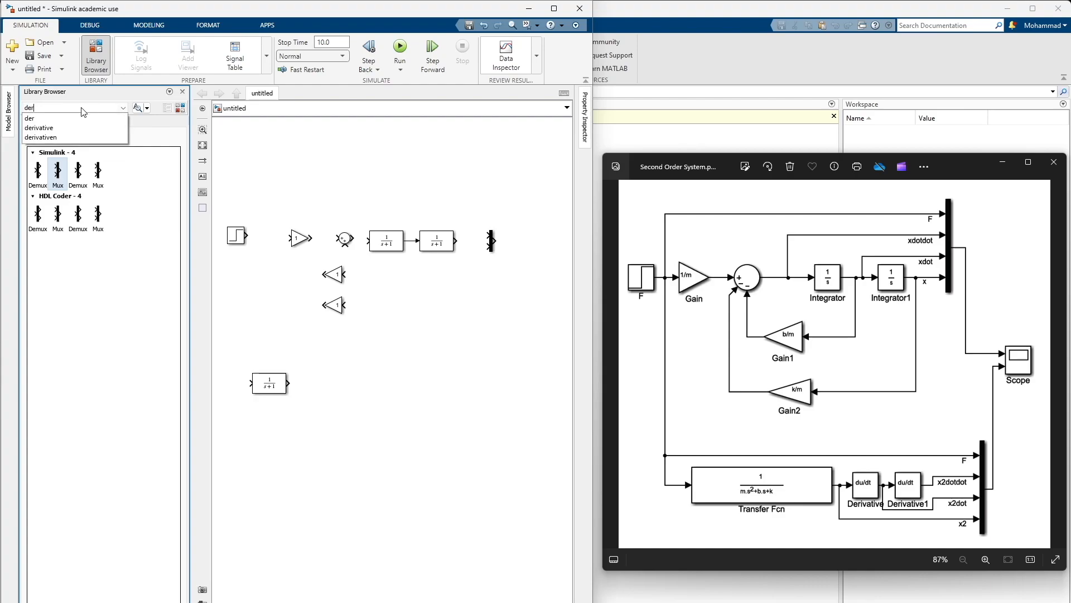
pyautogui.press('Down')
pyautogui.press('Down')
pyautogui.press('Return')
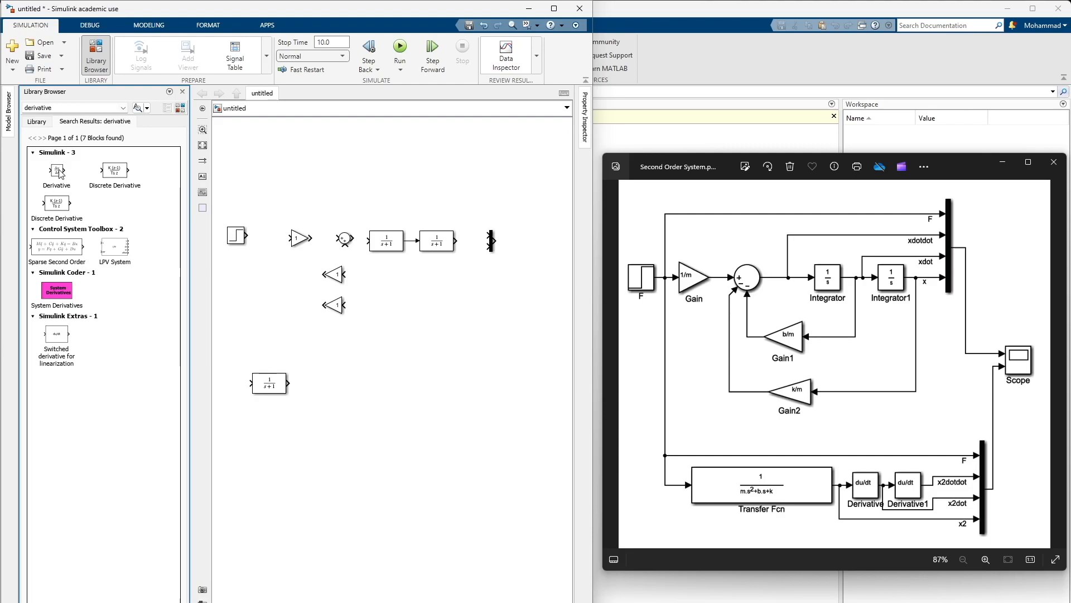
pyautogui.moveTo(58, 174); pyautogui.dragTo(402, 393)
pyautogui.click(449, 435)
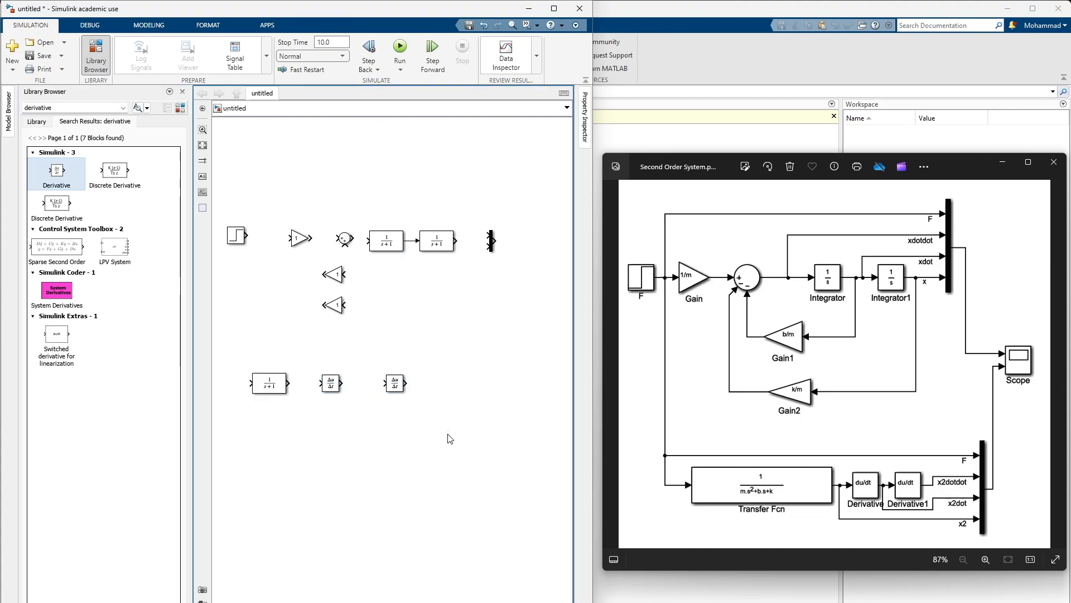
# Duplicate the Mux block and place the copy to the right of the two Derivative blocks
pyautogui.click(489, 241)
pyautogui.hotkey('ctrl', 'c')
pyautogui.hotkey('ctrl', 'v')
pyautogui.moveTo(513, 299); pyautogui.dragTo(493, 380)
pyautogui.click(522, 384)
# Search the block library for "scope", place a Scope block to the right between the two Mux blocks, and close the library
pyautogui.doubleClick(75, 107)
pyautogui.write('scope')
pyautogui.press('Return')
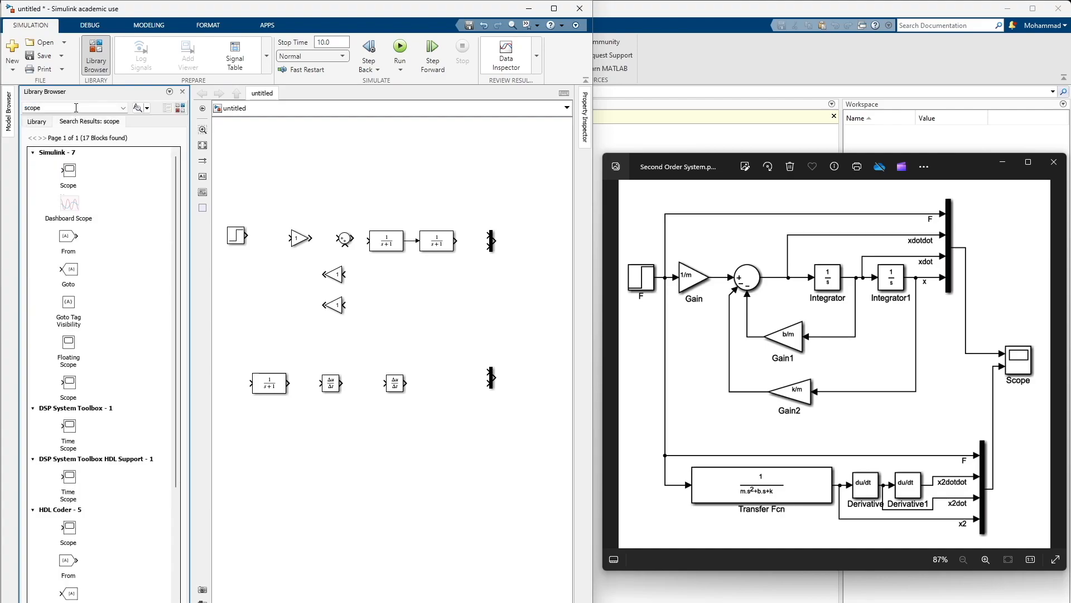
pyautogui.moveTo(69, 172); pyautogui.dragTo(536, 317)
pyautogui.click(263, 279)
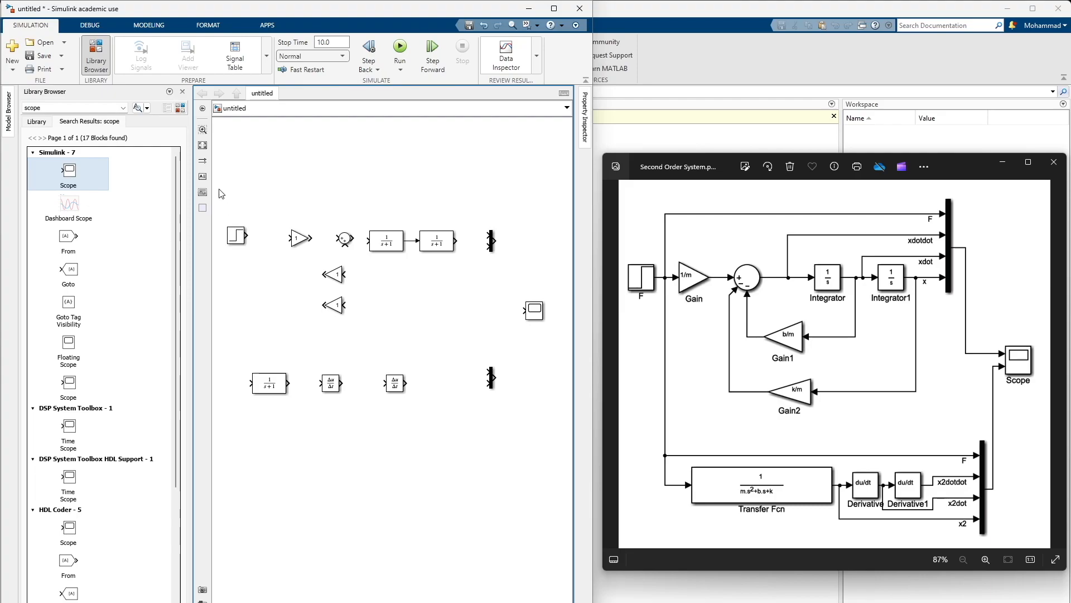
pyautogui.click(182, 92)
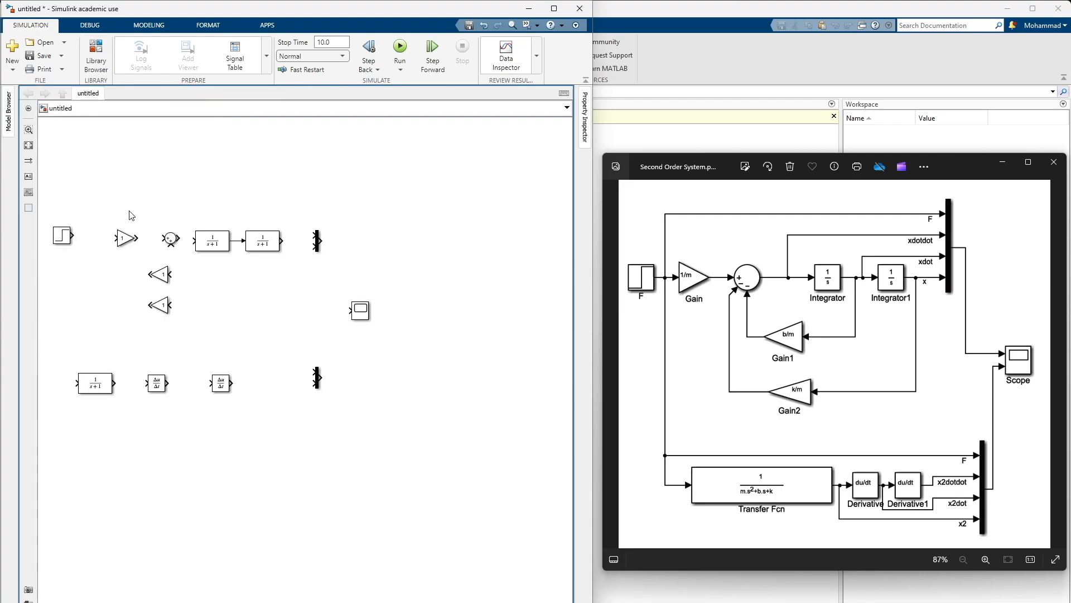
# Connect the Step block to the Gain block, straighten that line, and connect the Gain output to the Sum block's first input
pyautogui.scroll(1, 311, 236)
pyautogui.moveTo(340, 186); pyautogui.dragTo(292, 195)
pyautogui.scroll(1, 291, 207)
pyautogui.click(110, 252)
pyautogui.scroll(3, 111, 251)
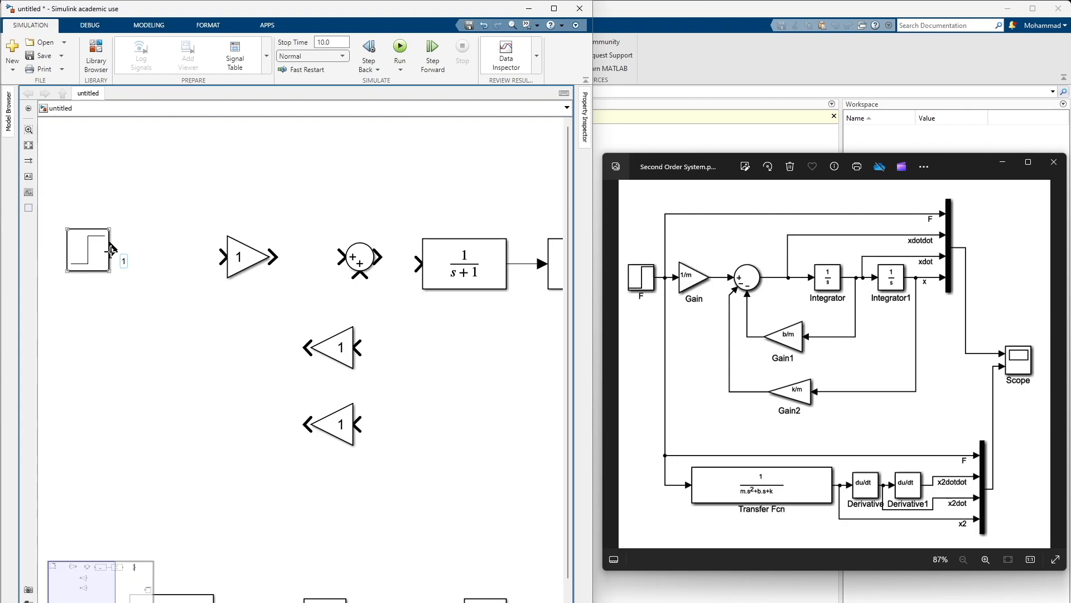
pyautogui.click(112, 249)
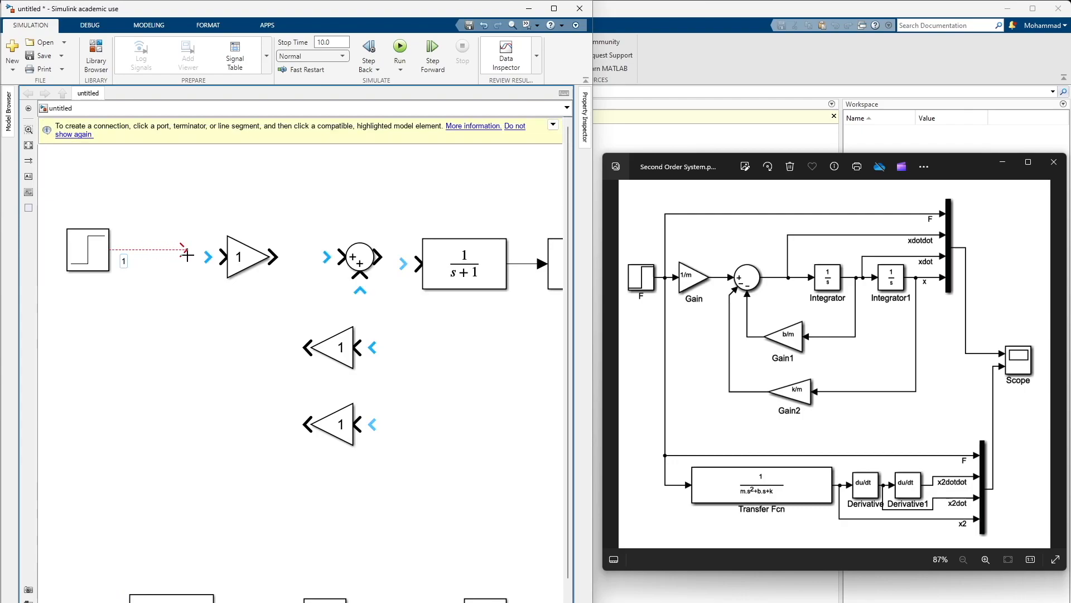
pyautogui.click(216, 257)
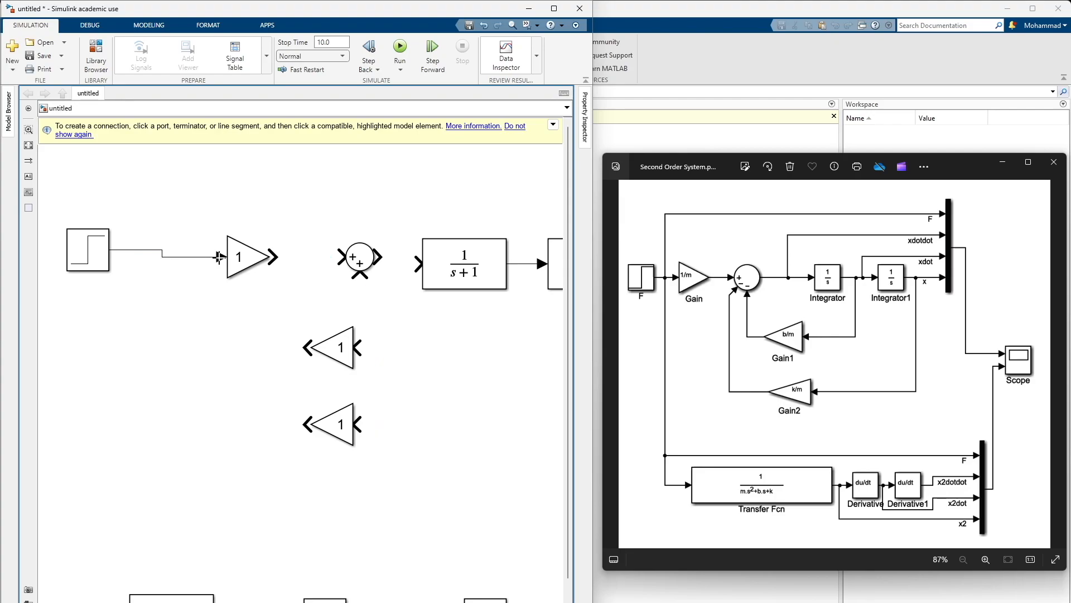
pyautogui.click(81, 258)
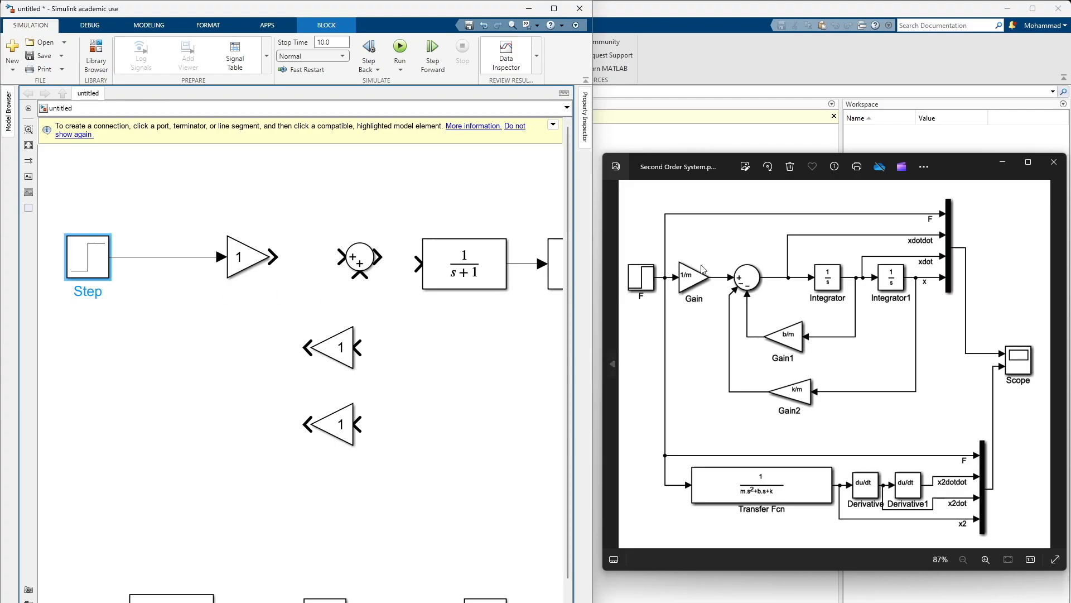
pyautogui.moveTo(271, 257); pyautogui.dragTo(351, 260)
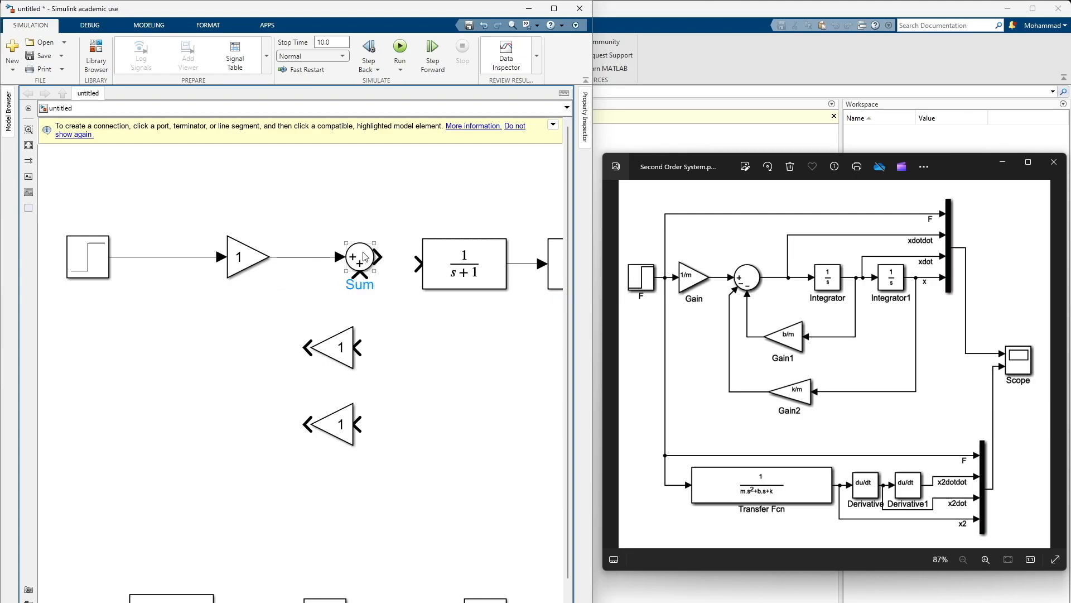
# Set the Sum block's list of signs to |+--
pyautogui.doubleClick(365, 257)
pyautogui.moveTo(486, 134); pyautogui.dragTo(198, 321)
pyautogui.click(95, 454)
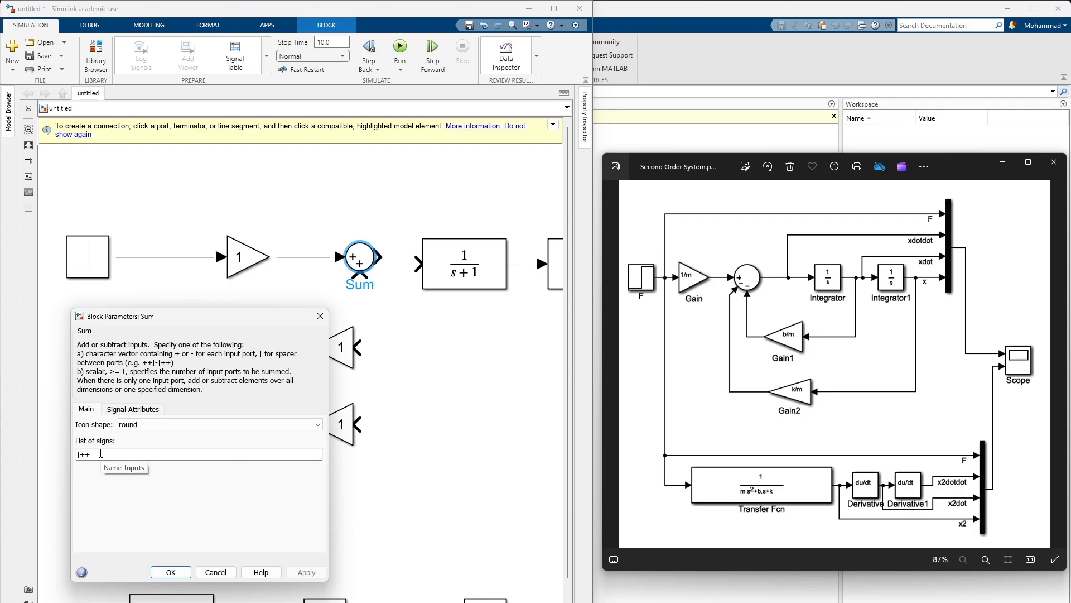
pyautogui.press('BackSpace')
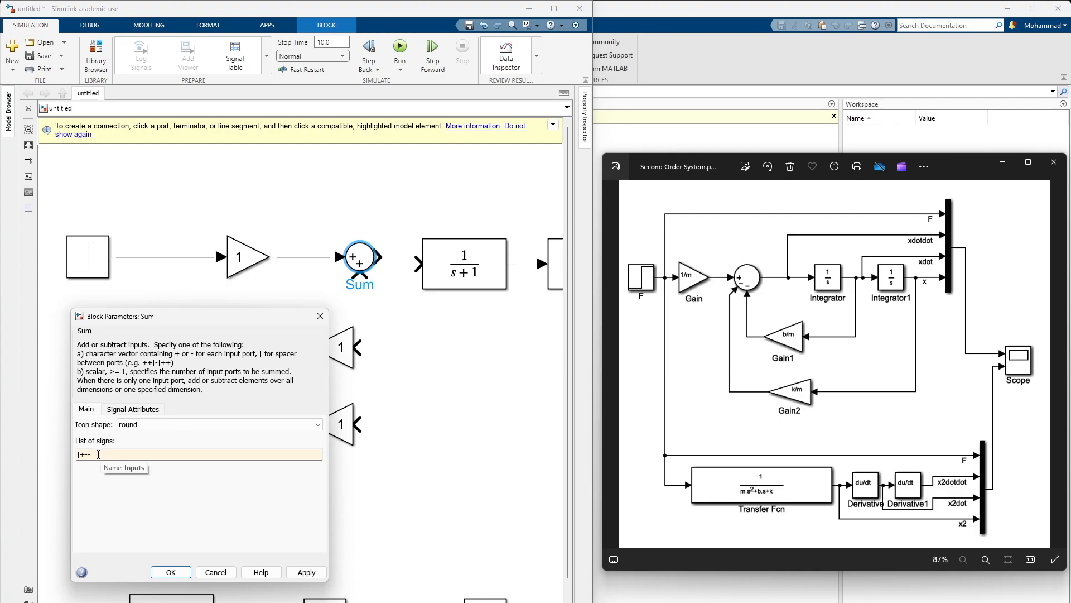
pyautogui.click(306, 572)
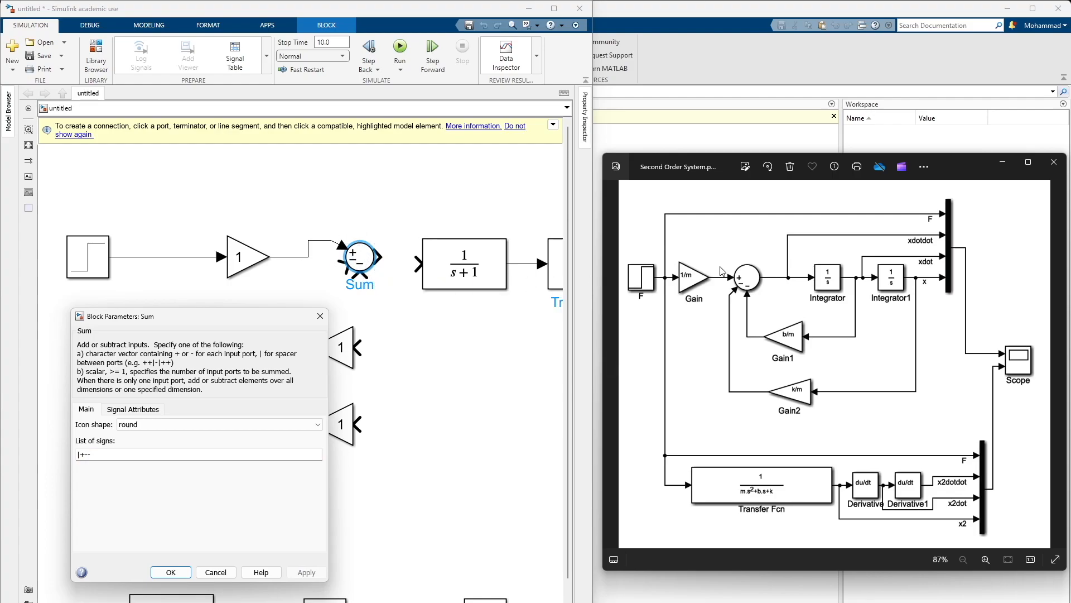
pyautogui.click(172, 571)
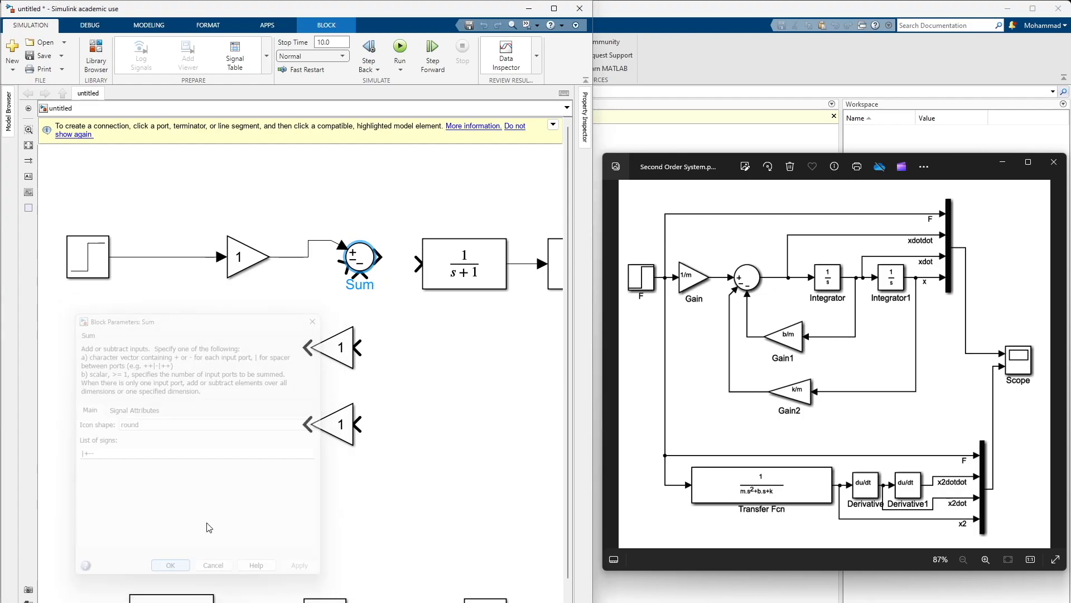
# Shift the Gain and Sum blocks slightly left and align the Sum output with the first upper Transfer Fcn block's input
pyautogui.moveTo(374, 259); pyautogui.dragTo(367, 270)
pyautogui.moveTo(249, 254)
pyautogui.mouseDown()
pyautogui.moveTo(237, 273)
pyautogui.moveTo(238, 252)
pyautogui.mouseUp()
pyautogui.click(364, 277)
pyautogui.moveTo(364, 277); pyautogui.dragTo(350, 264)
pyautogui.click(397, 310)
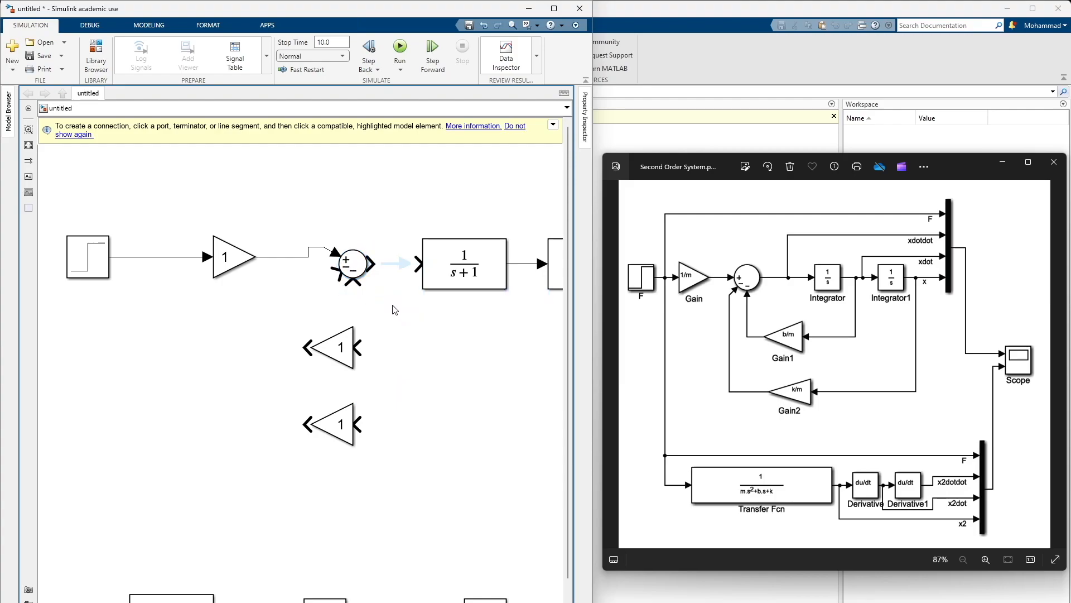
# Set the denominator coefficients of the first upper Transfer Fcn block to [1 0]
pyautogui.click(452, 263)
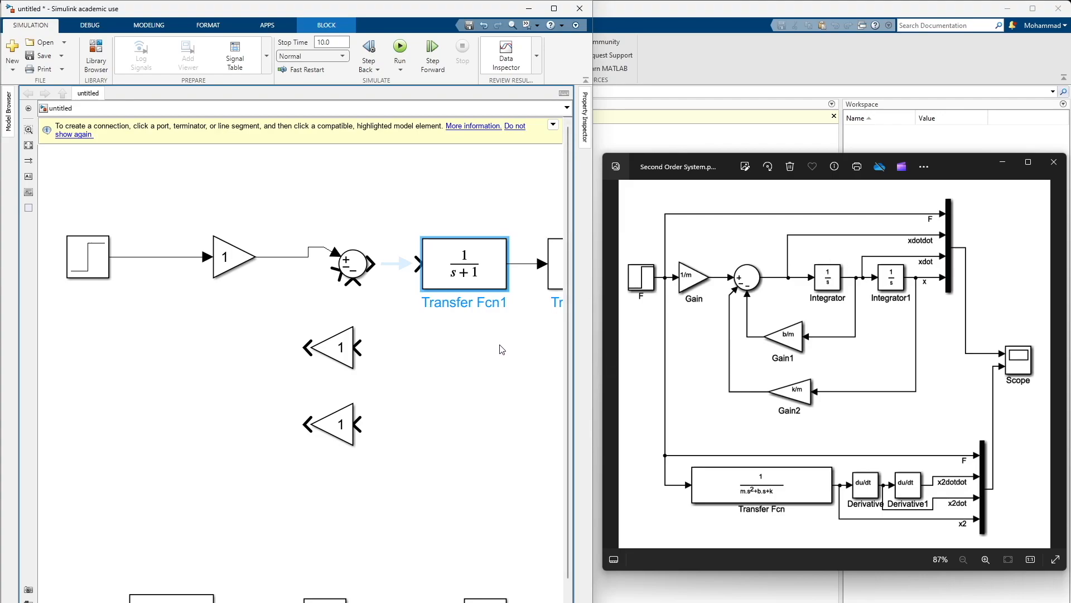
pyautogui.hscroll(4, 419, 347)
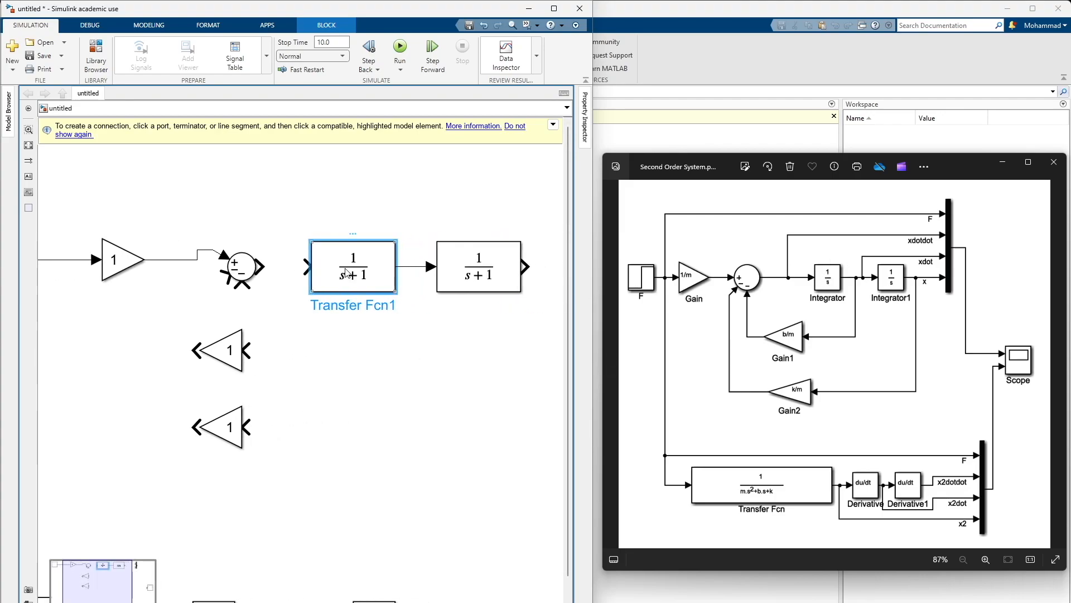
pyautogui.doubleClick(347, 273)
pyautogui.moveTo(542, 114); pyautogui.dragTo(168, 227)
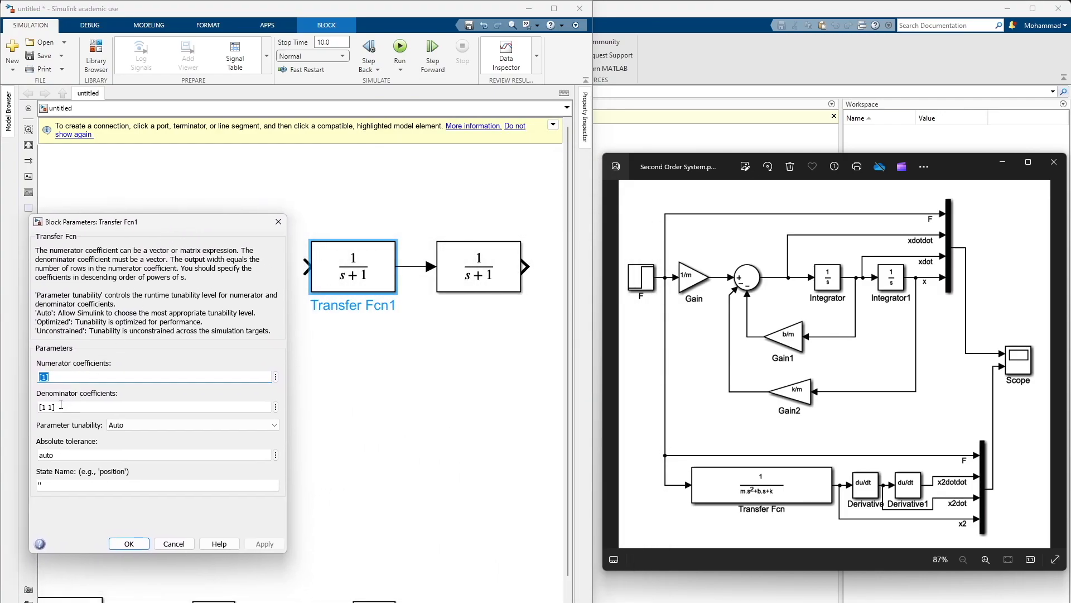
pyautogui.click(44, 407)
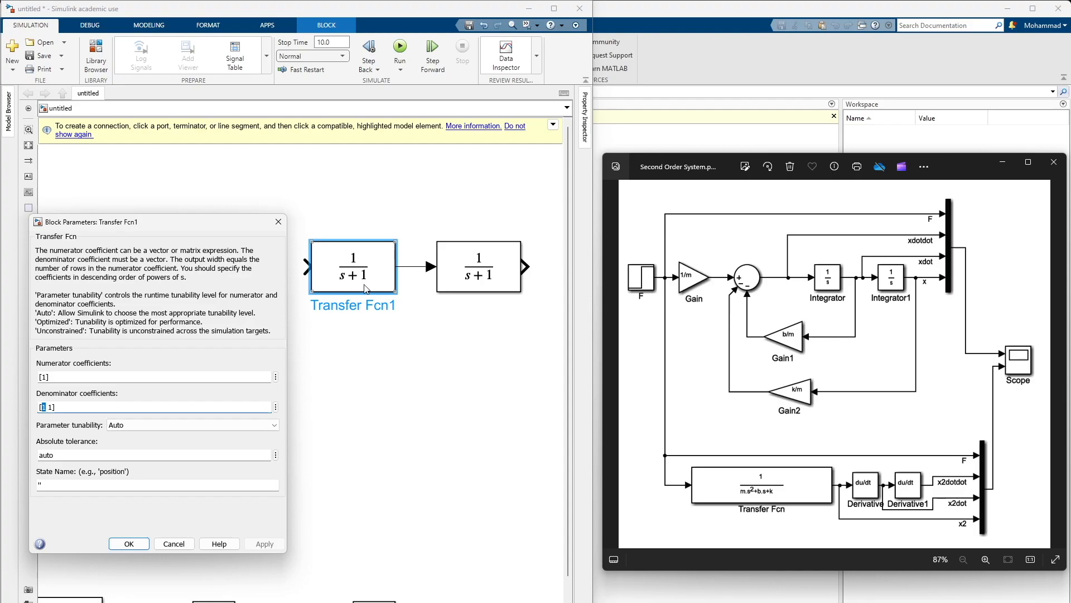
pyautogui.click(50, 407)
pyautogui.press('Delete')
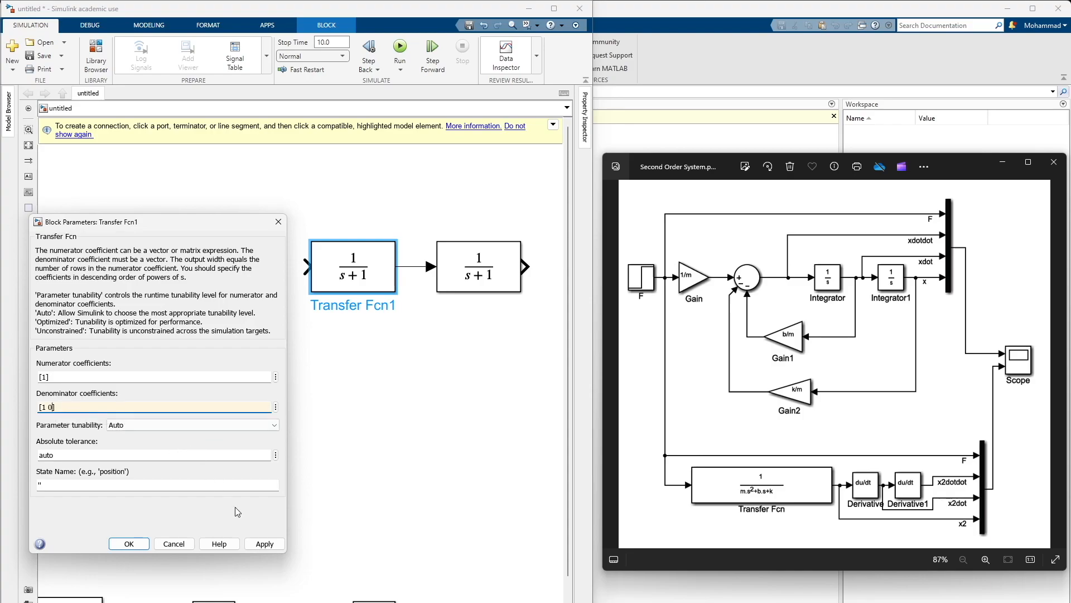
pyautogui.click(275, 542)
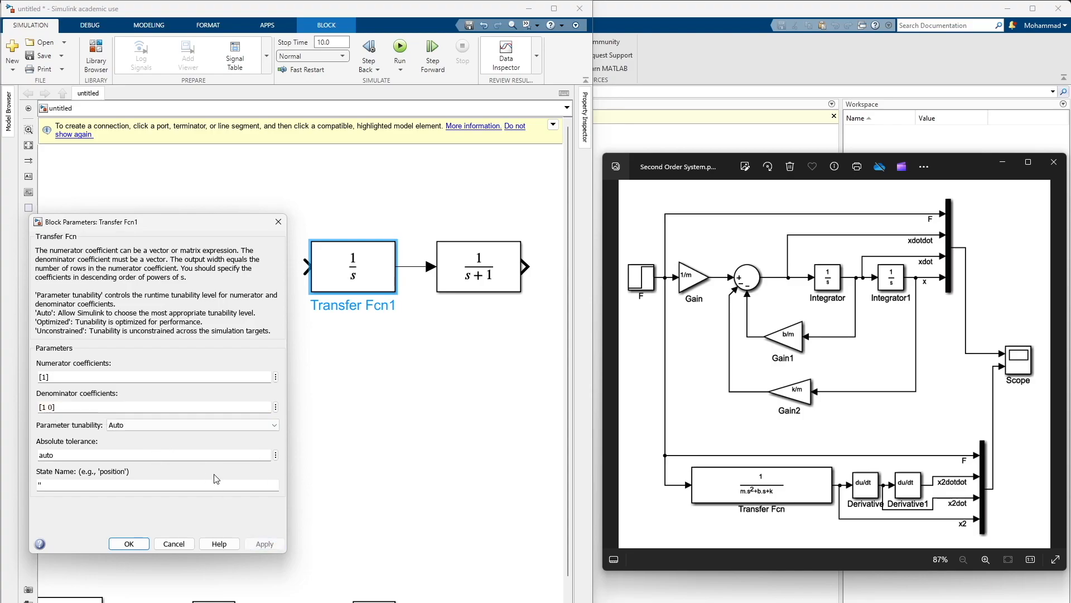
pyautogui.click(125, 545)
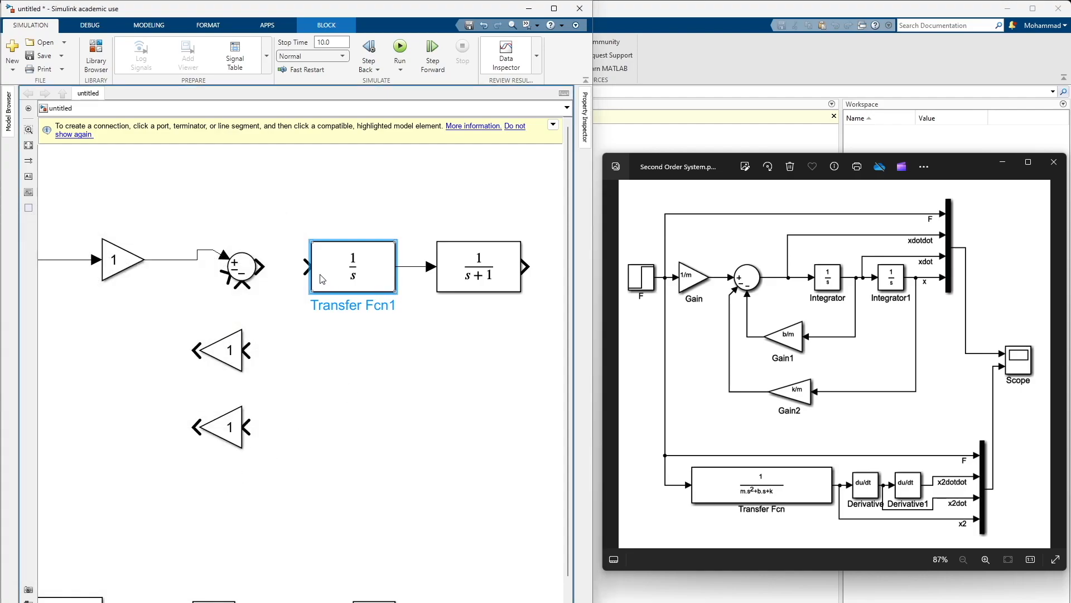
# Rename the first 1/s block in the upper row as Integrator
pyautogui.doubleClick(346, 304)
pyautogui.click(394, 344)
pyautogui.doubleClick(370, 302)
pyautogui.click(339, 294)
pyautogui.click(341, 297)
pyautogui.click(347, 305)
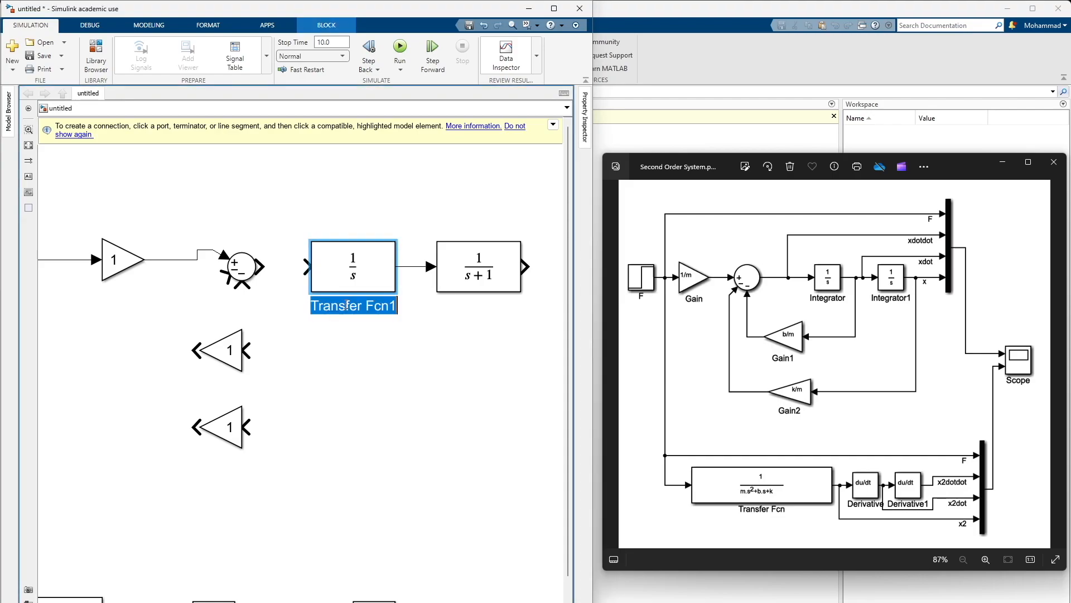
pyautogui.write('Integrator')
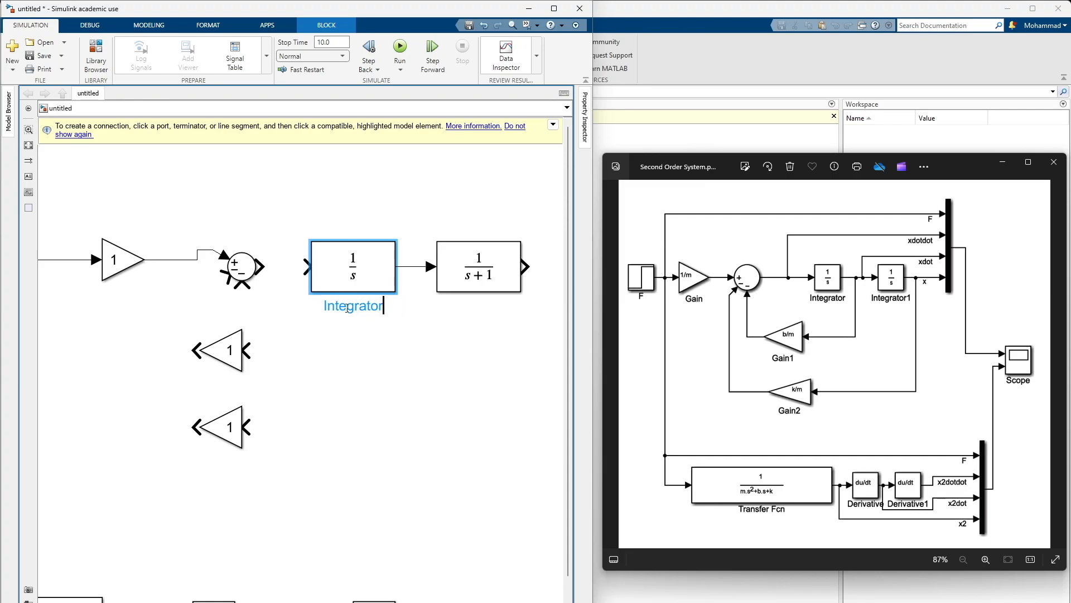
pyautogui.click(390, 341)
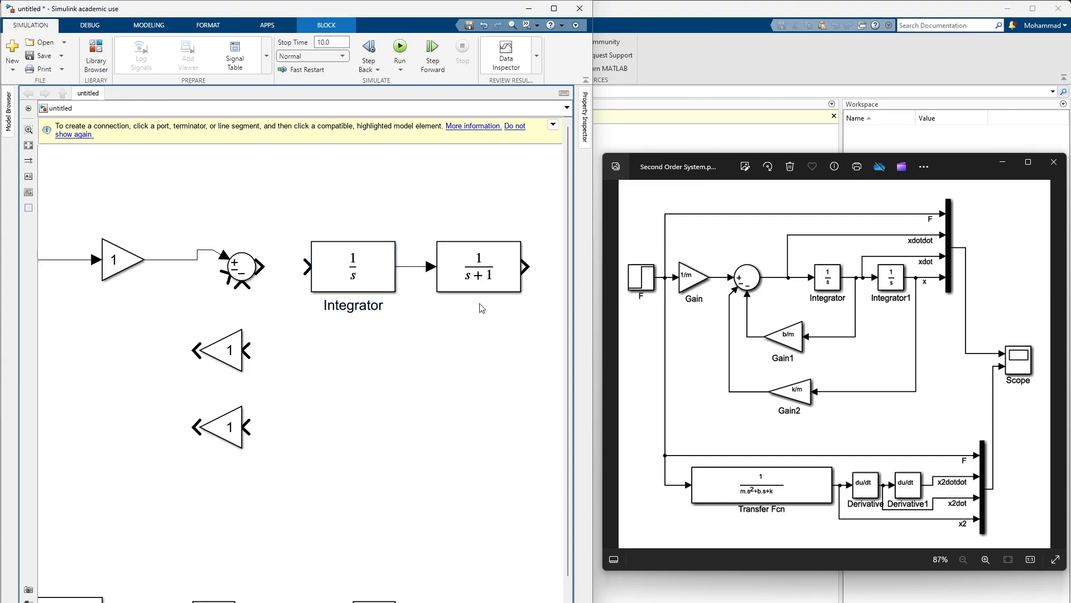
# Set the denominator coefficients of the second upper Transfer Fcn block to [1 0]
pyautogui.doubleClick(482, 282)
pyautogui.moveTo(692, 106); pyautogui.dragTo(266, 214)
pyautogui.press('Tab')
pyautogui.click(124, 395)
pyautogui.press('BackSpace')
pyautogui.write('0')
pyautogui.click(334, 533)
pyautogui.click(190, 533)
# Rename the second 1/s block in the upper row as Integrator1
pyautogui.click(459, 306)
pyautogui.hotkey('ctrl', 'a')
pyautogui.press('BackSpace')
pyautogui.write('Integrator ')
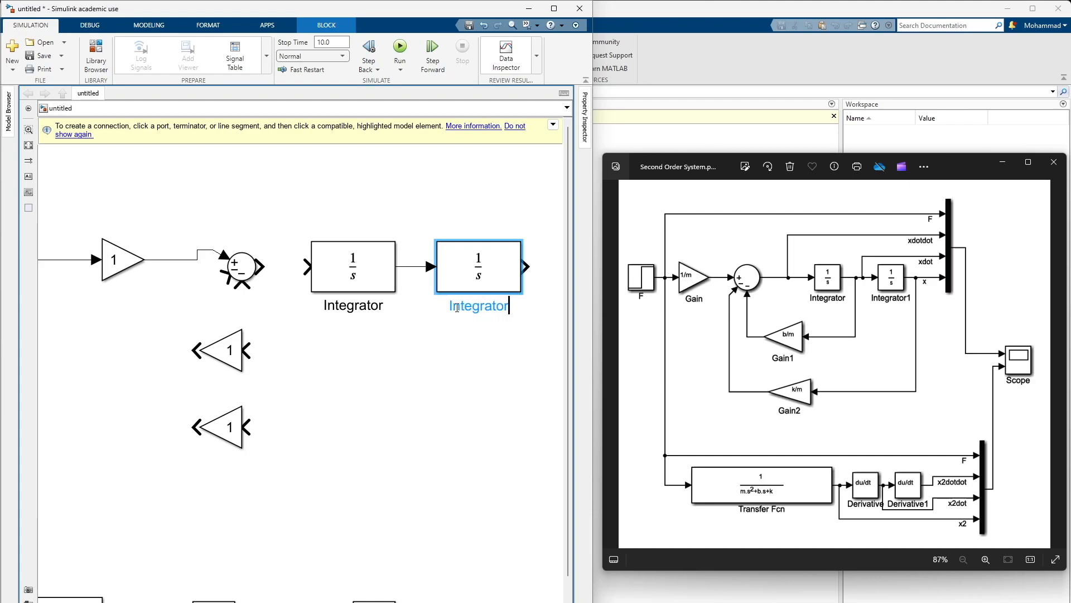
pyautogui.write('1')
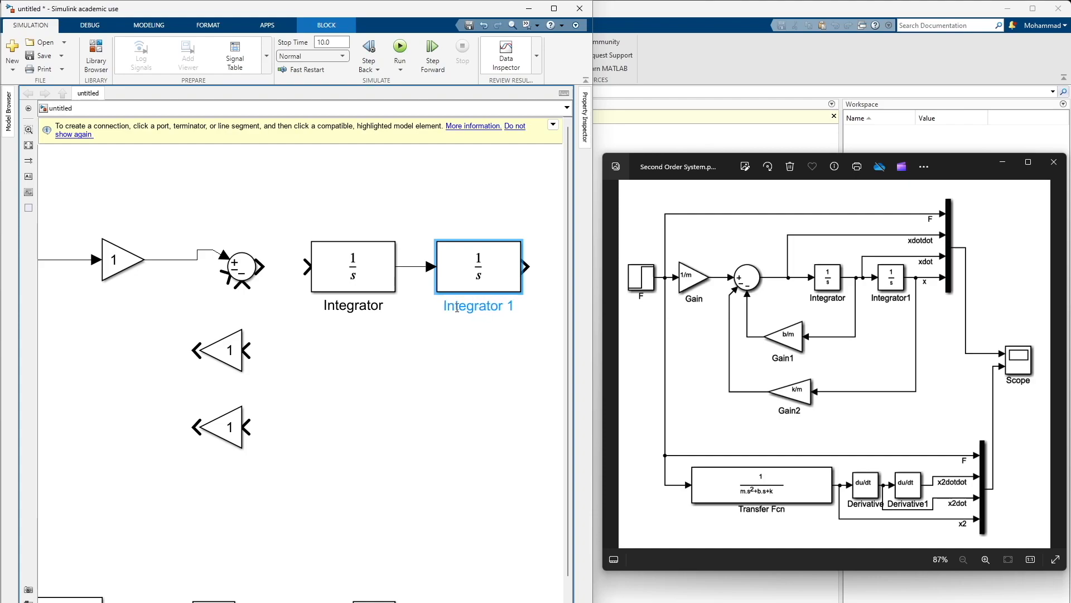
pyautogui.press('Left')
pyautogui.press('BackSpace')
pyautogui.click(441, 332)
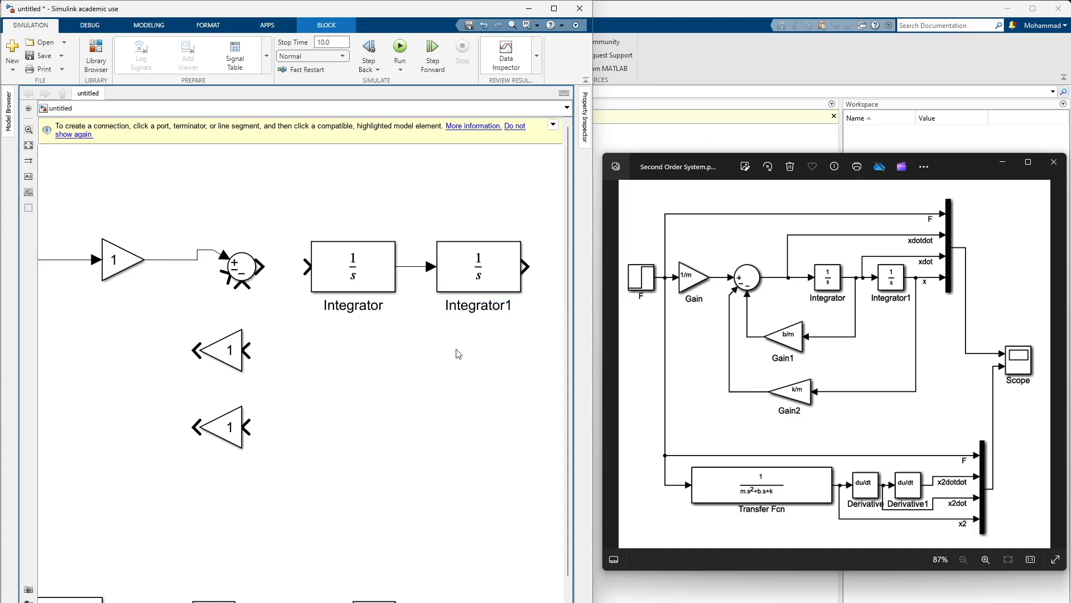
# Make the Integrator block narrower while keeping its height
pyautogui.click(388, 276)
pyautogui.moveTo(396, 269); pyautogui.dragTo(359, 290)
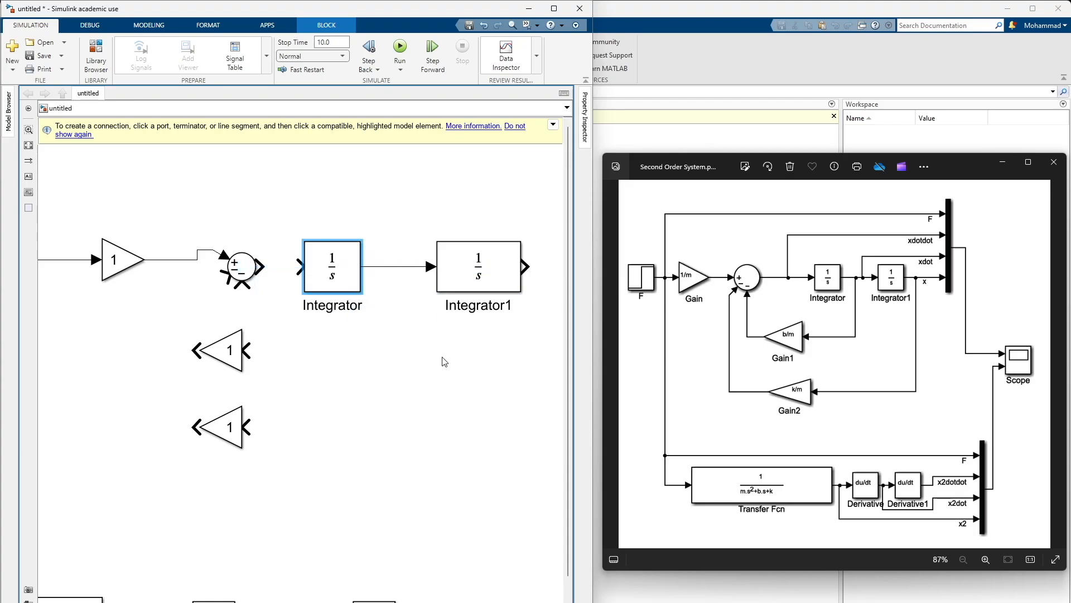
# Make the Integrator1 block narrower to match the Integrator block and move it closer to it
pyautogui.click(443, 359)
pyautogui.moveTo(485, 283); pyautogui.dragTo(445, 290)
pyautogui.click(454, 359)
pyautogui.moveTo(414, 362); pyautogui.dragTo(281, 357)
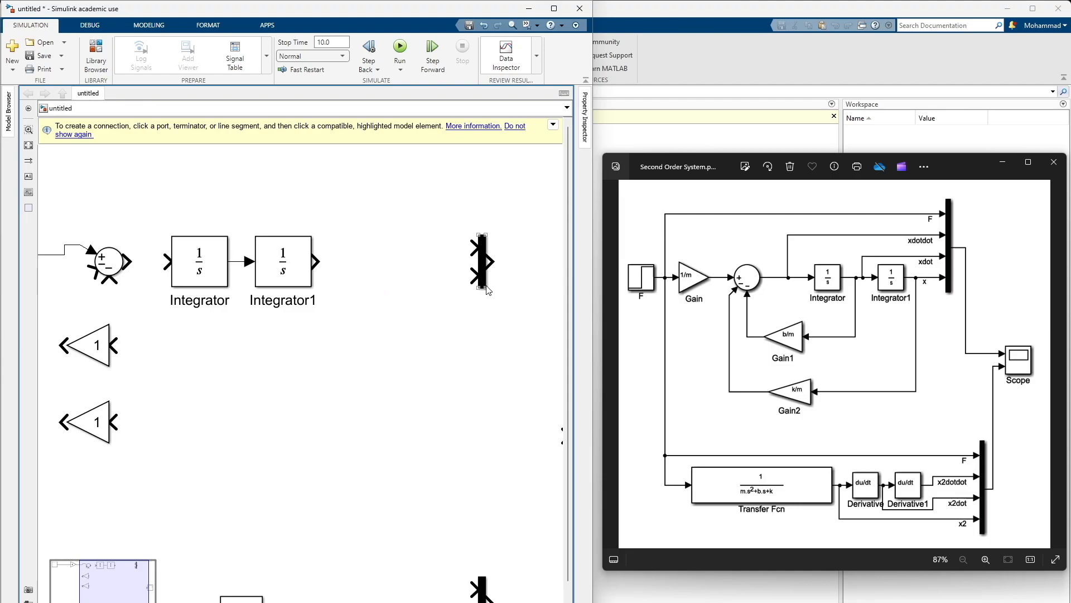
pyautogui.moveTo(131, 387); pyautogui.dragTo(250, 329)
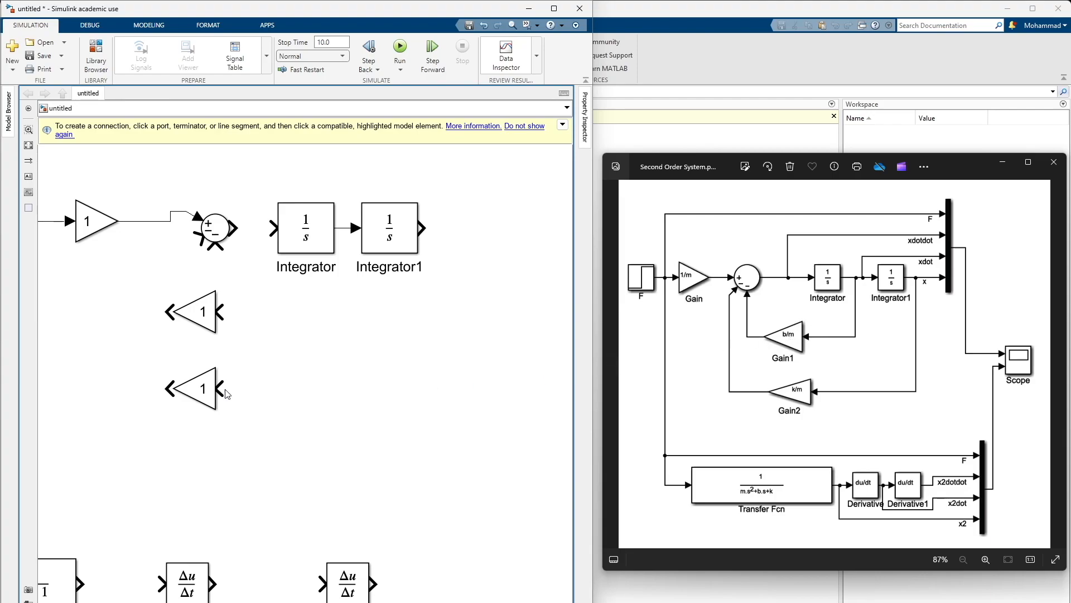
# Try to display the names of the two feedback gains by re-entering Gain1 and opening Gain2's name for editing
pyautogui.click(206, 319)
pyautogui.click(201, 344)
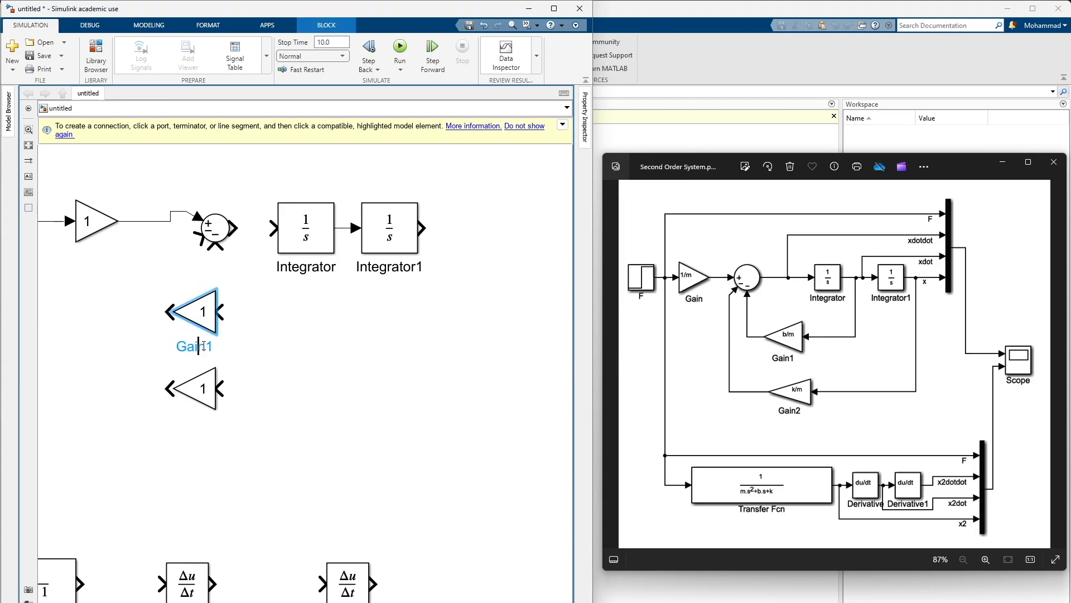
pyautogui.press('BackSpace')
pyautogui.press('BackSpace')
pyautogui.press('BackSpace')
pyautogui.press('BackSpace')
pyautogui.press('BackSpace')
pyautogui.write('Gain')
pyautogui.press('BackSpace')
pyautogui.write('1')
pyautogui.click(244, 353)
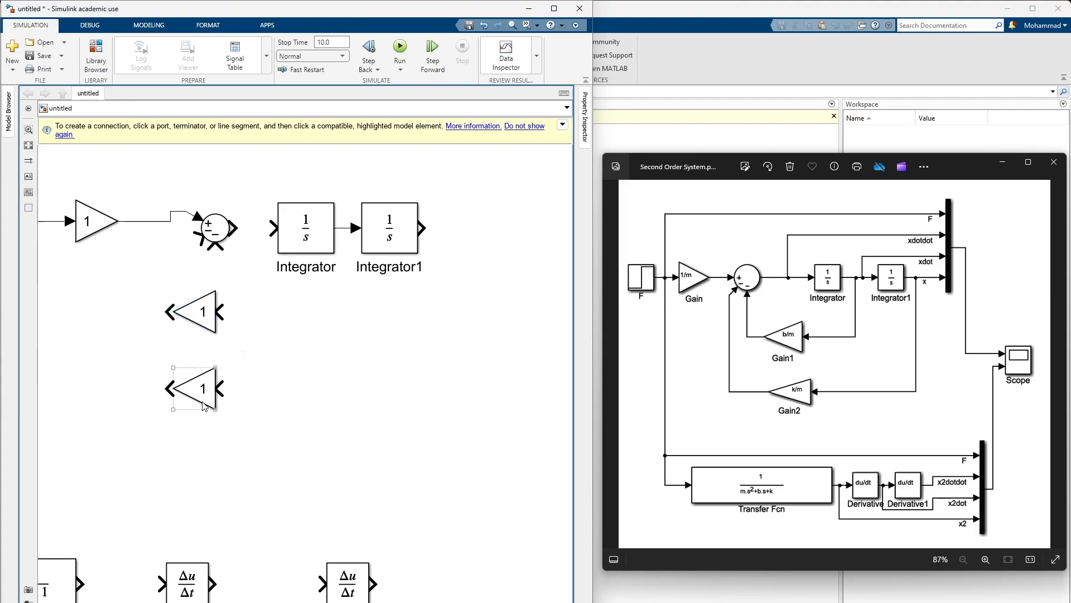
pyautogui.doubleClick(198, 346)
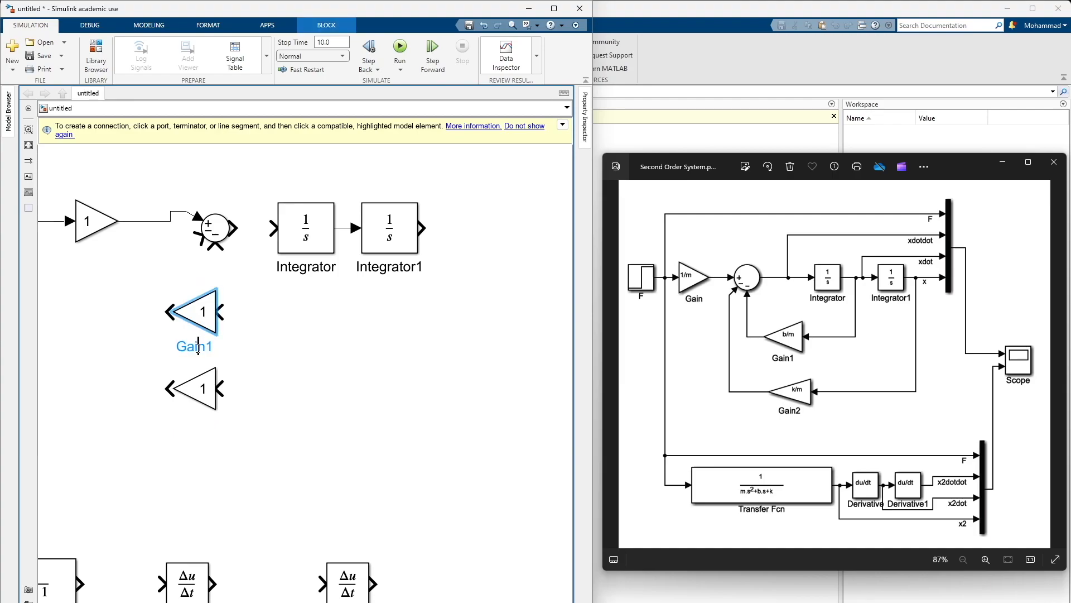
pyautogui.write('Gain1')
pyautogui.click(272, 354)
pyautogui.click(195, 420)
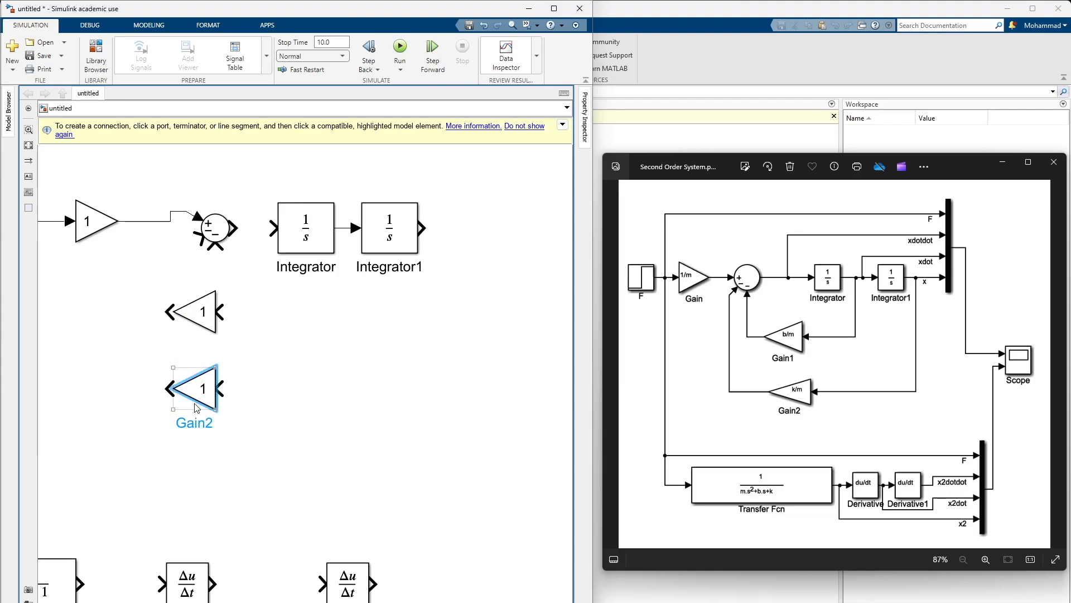
pyautogui.click(262, 388)
# Connect Gain1's output to the Sum block's lower input and Gain2's output to its remaining negative input, shifting Gain1 slightly toward the integrators
pyautogui.moveTo(294, 328); pyautogui.dragTo(371, 327)
pyautogui.click(273, 321)
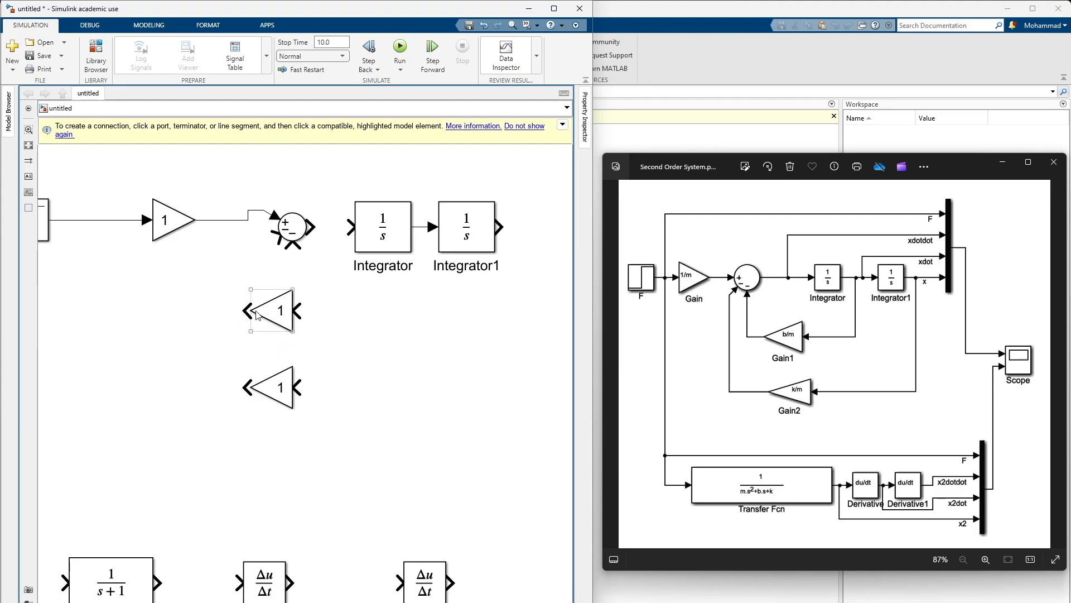
pyautogui.moveTo(243, 311); pyautogui.dragTo(291, 260)
pyautogui.moveTo(286, 313); pyautogui.dragTo(321, 320)
pyautogui.moveTo(325, 268); pyautogui.dragTo(293, 247)
pyautogui.moveTo(248, 389); pyautogui.dragTo(267, 239)
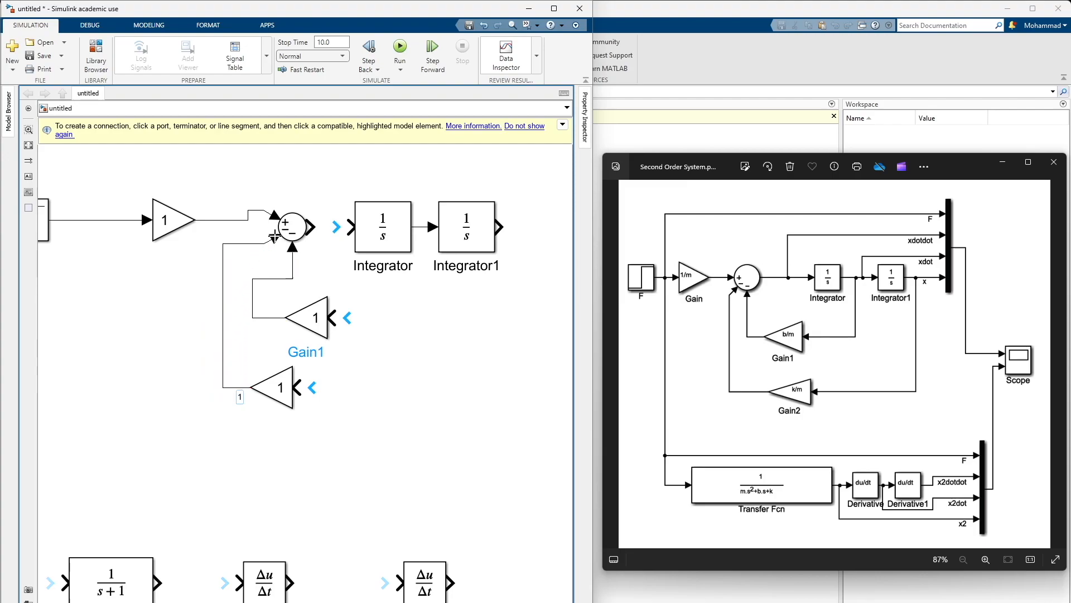
# Feed Gain1 from the Integrator output and Gain2 from the Integrator1 output, and connect the Sum output to the Integrator
pyautogui.moveTo(394, 396); pyautogui.dragTo(272, 437)
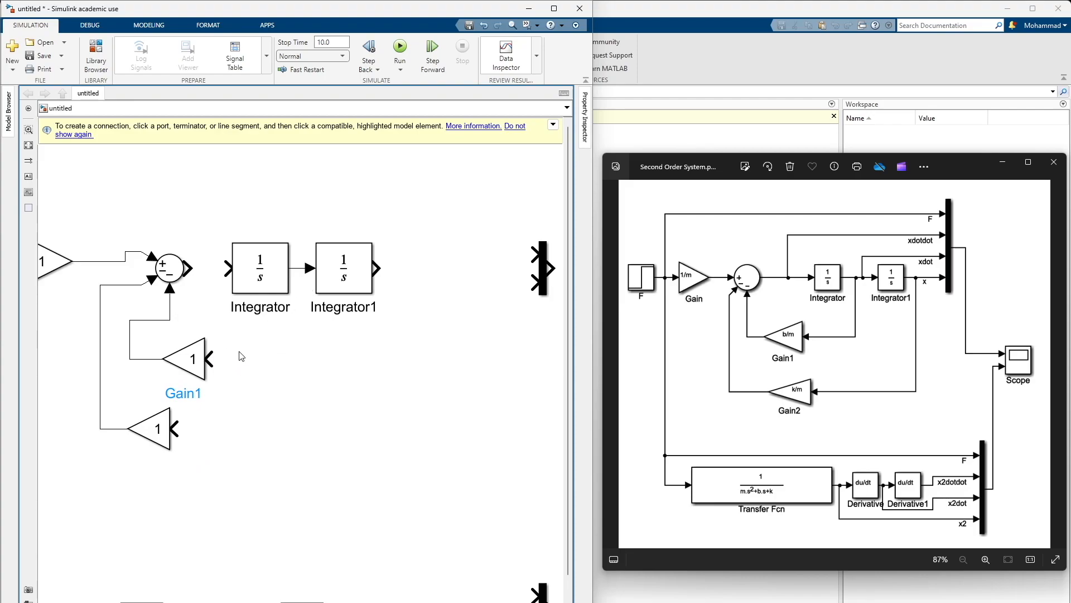
pyautogui.moveTo(211, 358); pyautogui.dragTo(343, 277)
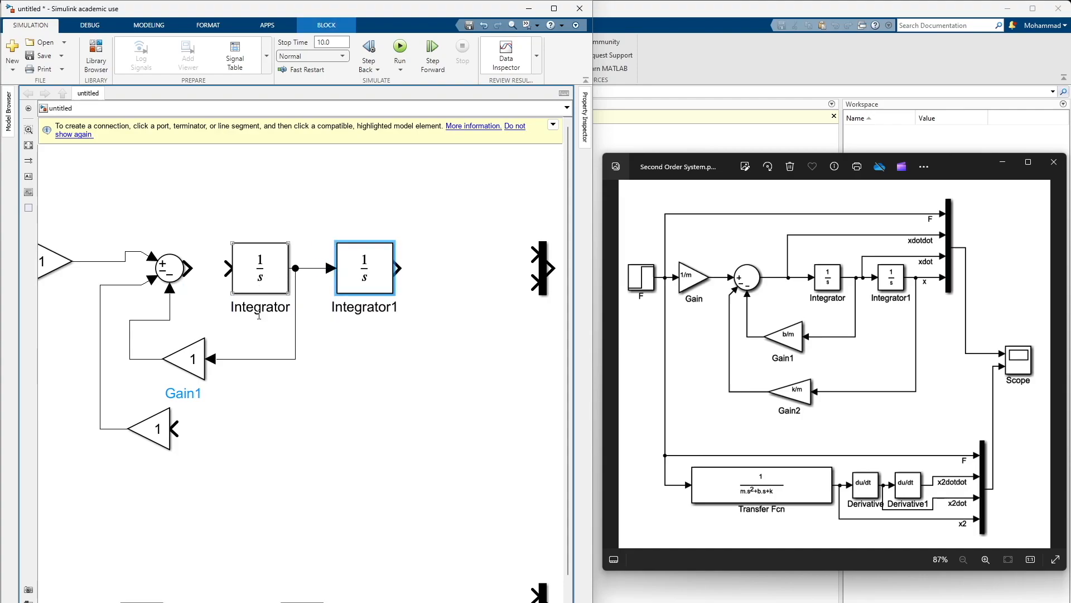
pyautogui.moveTo(172, 429)
pyautogui.mouseDown()
pyautogui.moveTo(258, 431)
pyautogui.moveTo(406, 366)
pyautogui.moveTo(419, 286)
pyautogui.moveTo(401, 266)
pyautogui.mouseUp()
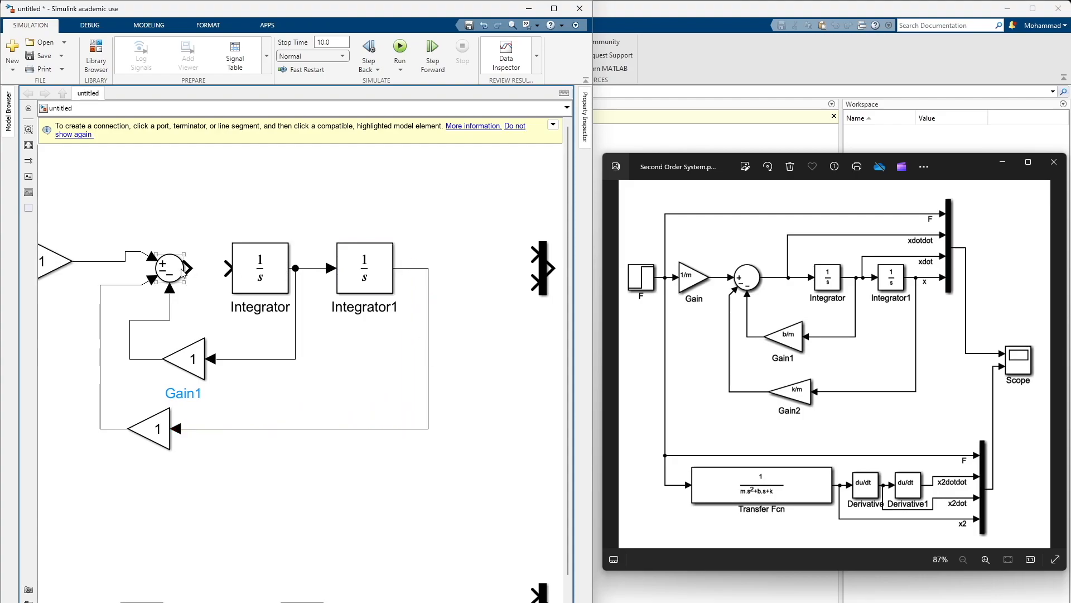
pyautogui.moveTo(188, 269); pyautogui.dragTo(226, 269)
# Set the number of inputs of the upper Mux block to 4
pyautogui.moveTo(396, 216); pyautogui.dragTo(357, 257)
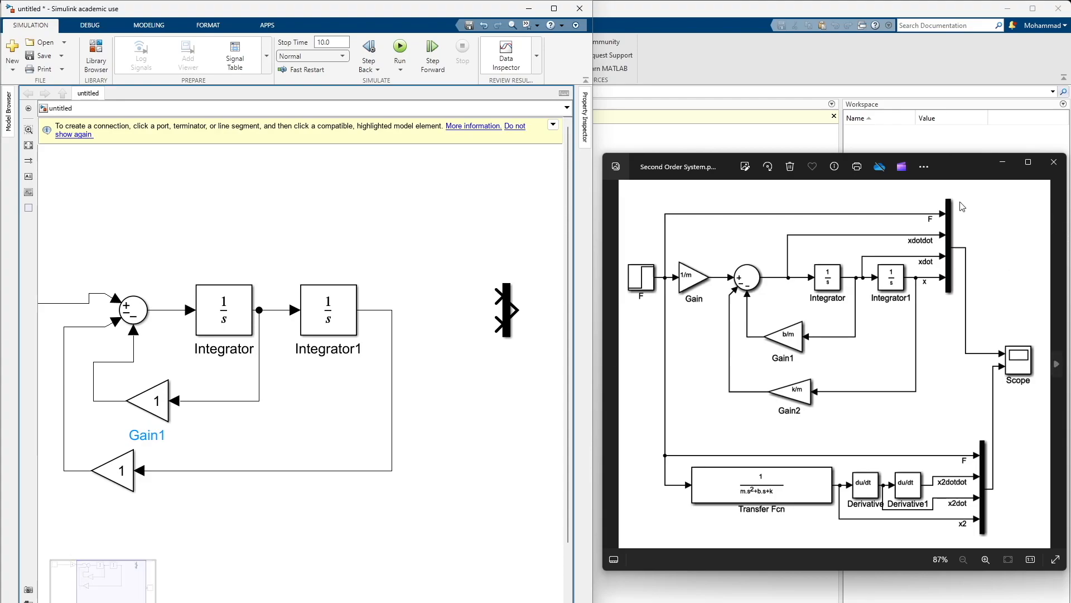
pyautogui.click(505, 319)
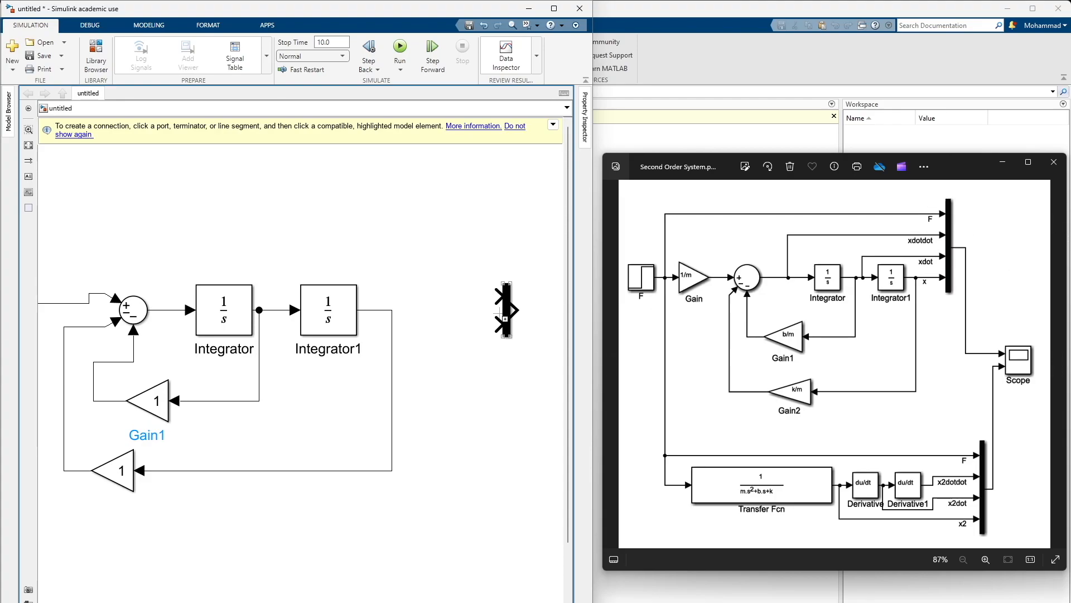
pyautogui.click(506, 304)
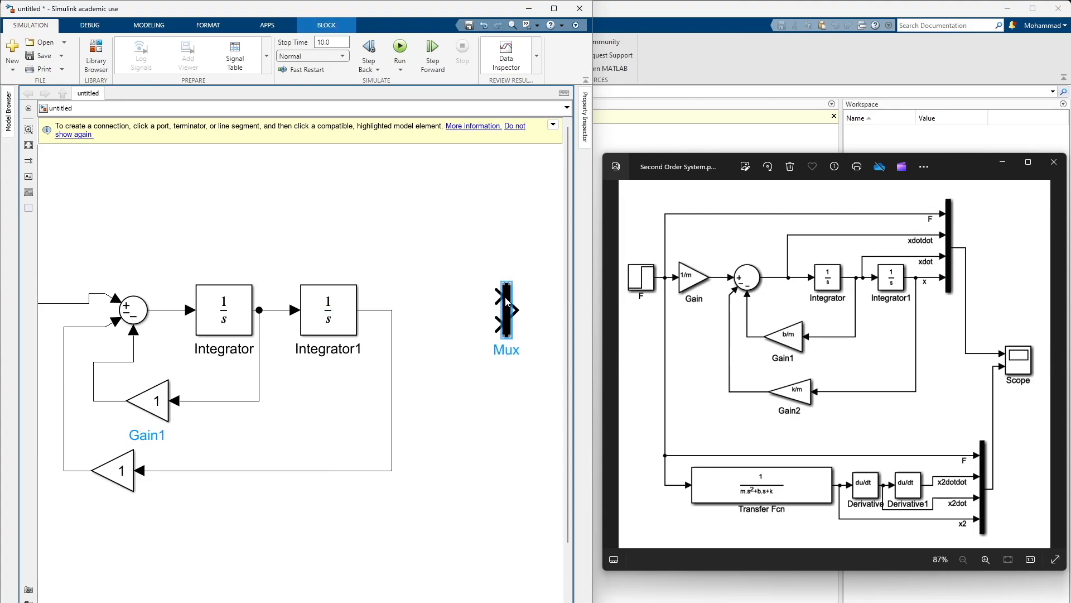
pyautogui.doubleClick(506, 302)
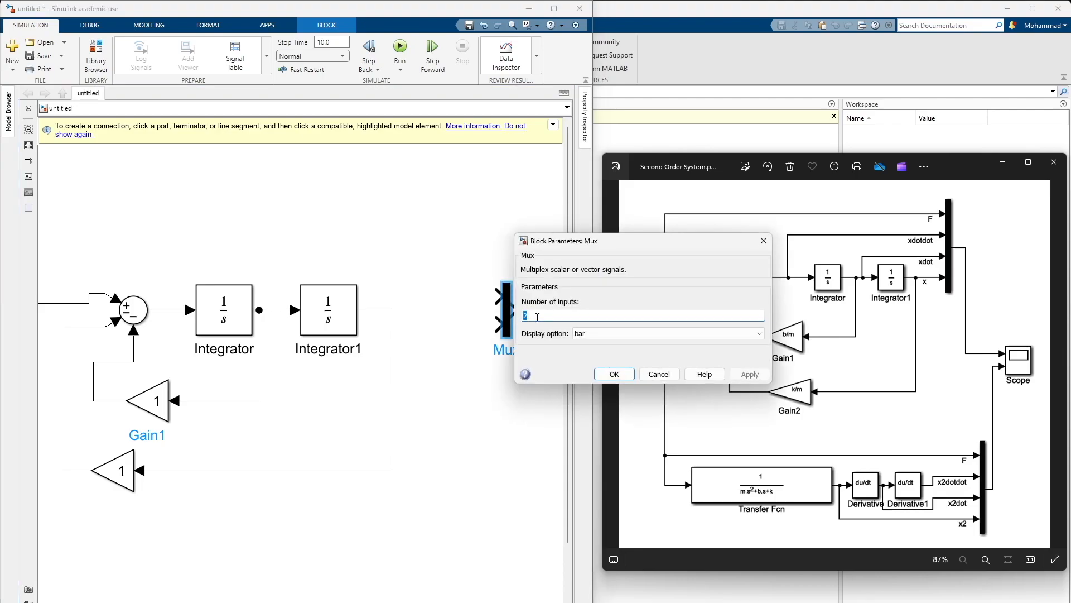
pyautogui.write('4')
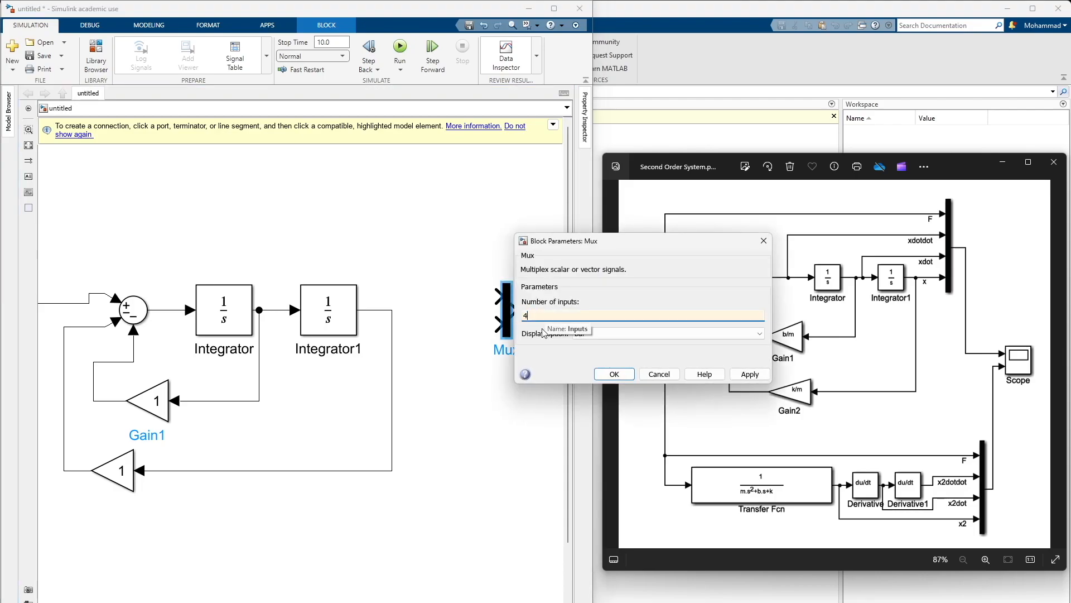
pyautogui.click(613, 374)
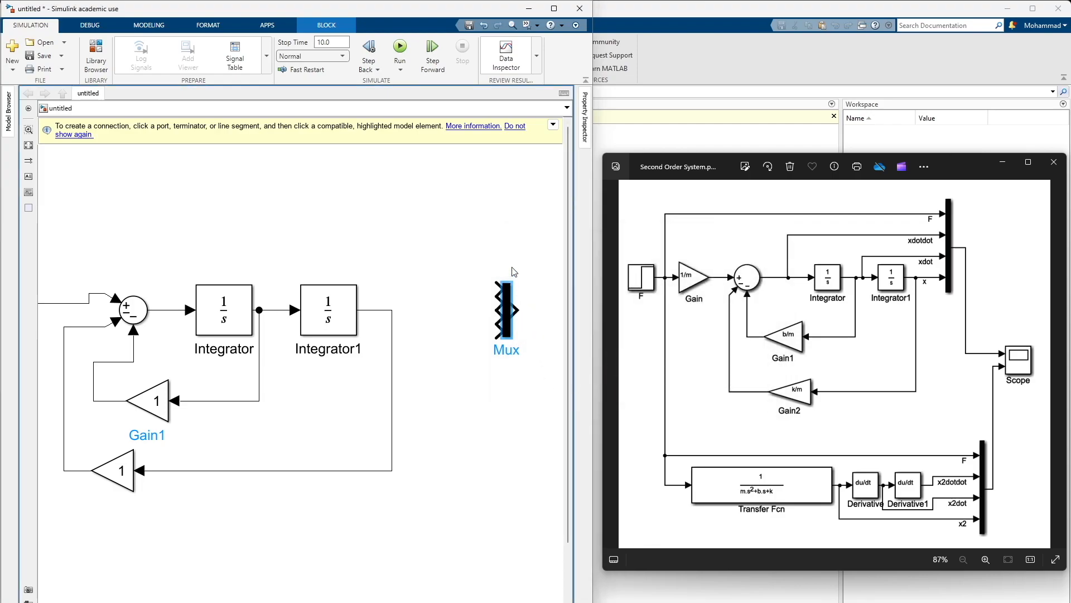
# Make the upper Mux block taller and raise it so its inputs sit above the integrator row
pyautogui.scroll(5, 514, 271)
pyautogui.moveTo(513, 255); pyautogui.dragTo(512, 164)
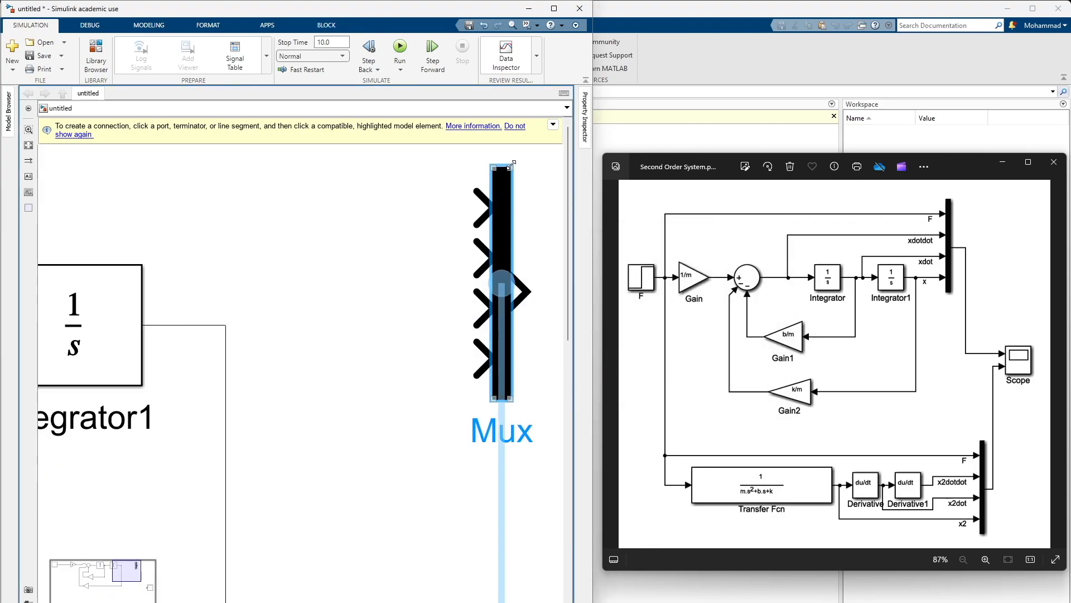
pyautogui.scroll(-3, 474, 436)
pyautogui.scroll(2, 490, 283)
pyautogui.moveTo(490, 282); pyautogui.dragTo(490, 220)
pyautogui.scroll(-4, 376, 371)
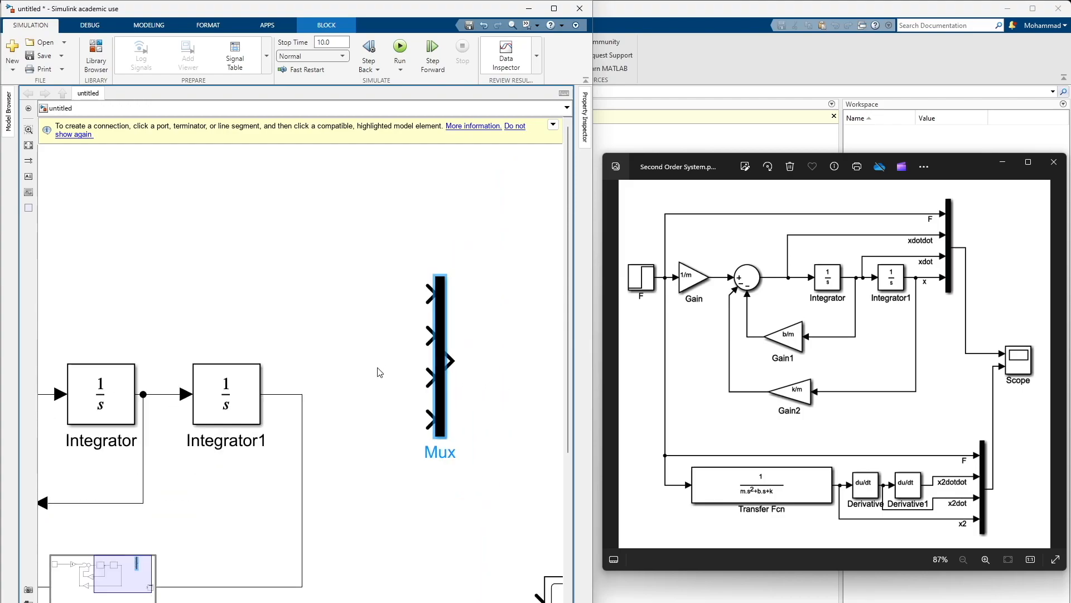
pyautogui.click(368, 400)
pyautogui.moveTo(426, 360); pyautogui.dragTo(426, 321)
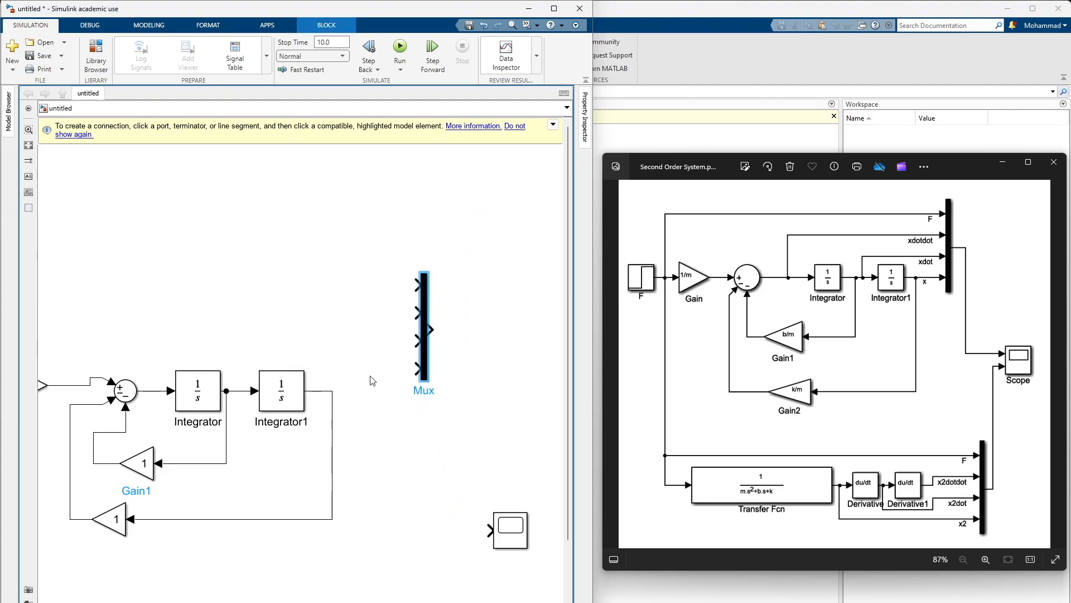
# Wire the upper Mux inputs, from first to fourth, to the Step signal, Sum output, Integrator output and Integrator1 output
pyautogui.moveTo(358, 385); pyautogui.dragTo(412, 389)
pyautogui.moveTo(478, 371); pyautogui.dragTo(392, 397)
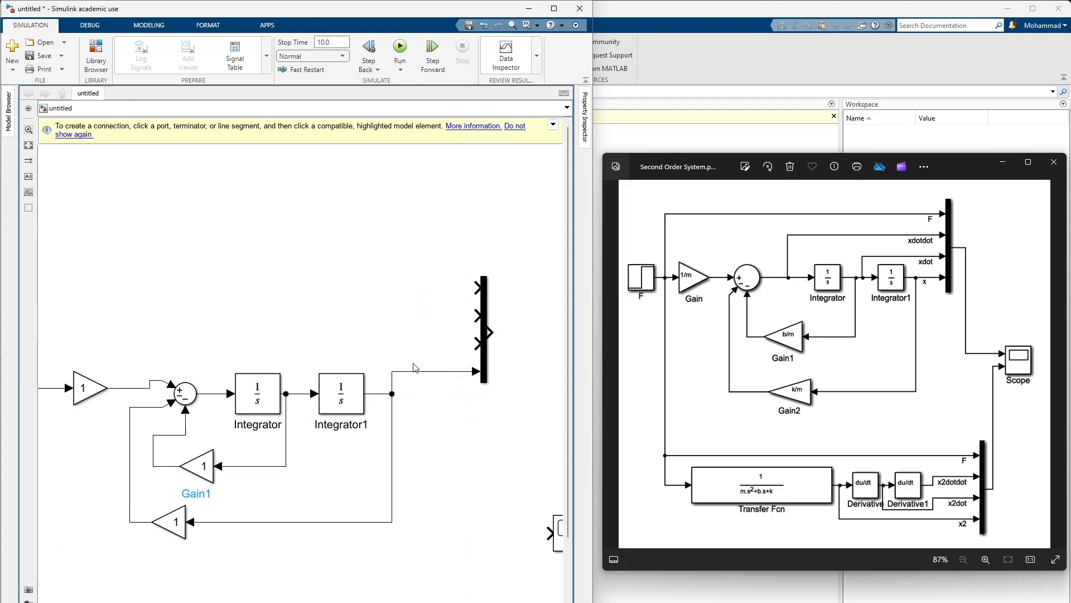
pyautogui.moveTo(478, 344); pyautogui.dragTo(295, 394)
pyautogui.moveTo(477, 315); pyautogui.dragTo(212, 394)
pyautogui.hscroll(-3, 340, 285)
pyautogui.moveTo(553, 286); pyautogui.dragTo(110, 388)
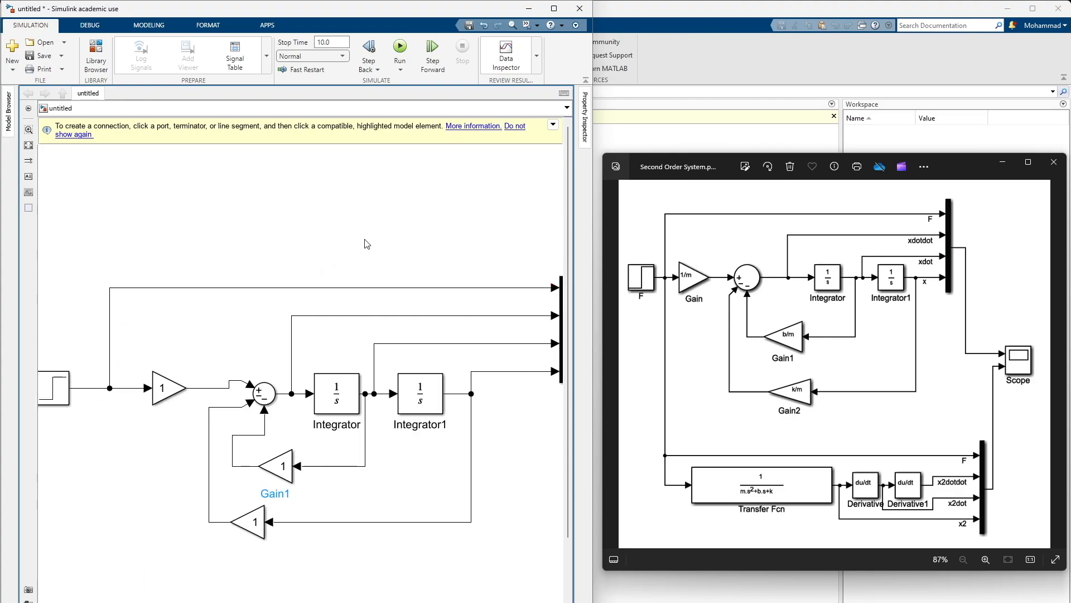
# Connect the upper Mux output to the Scope's first input and the lower Mux output to a second Scope input
pyautogui.hscroll(5, 251, 215)
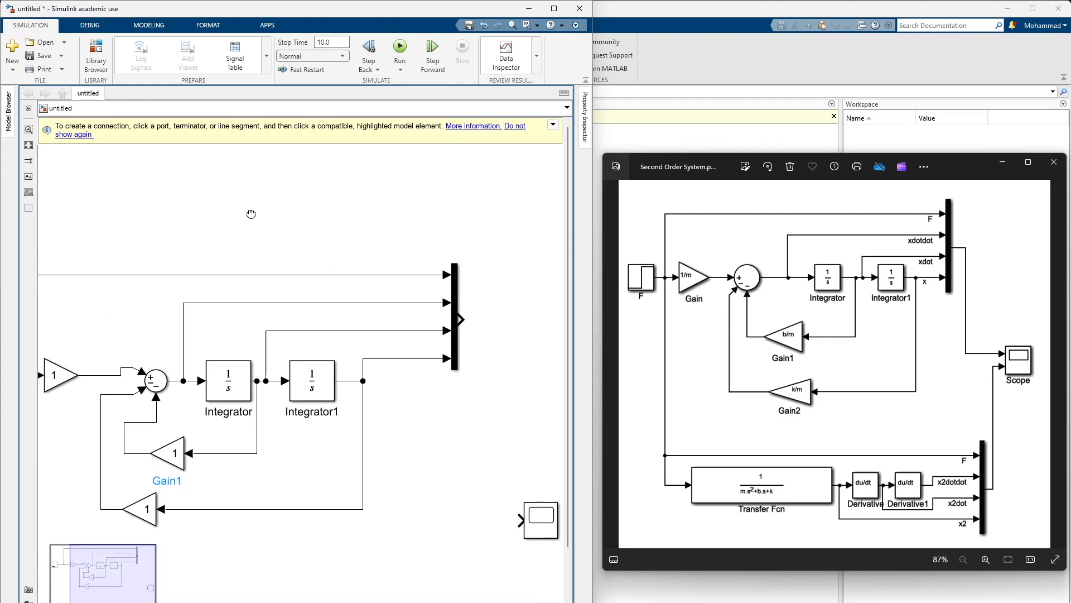
pyautogui.scroll(-3, 441, 427)
pyautogui.hscroll(3, 441, 428)
pyautogui.moveTo(345, 229); pyautogui.dragTo(374, 258)
pyautogui.click(426, 430)
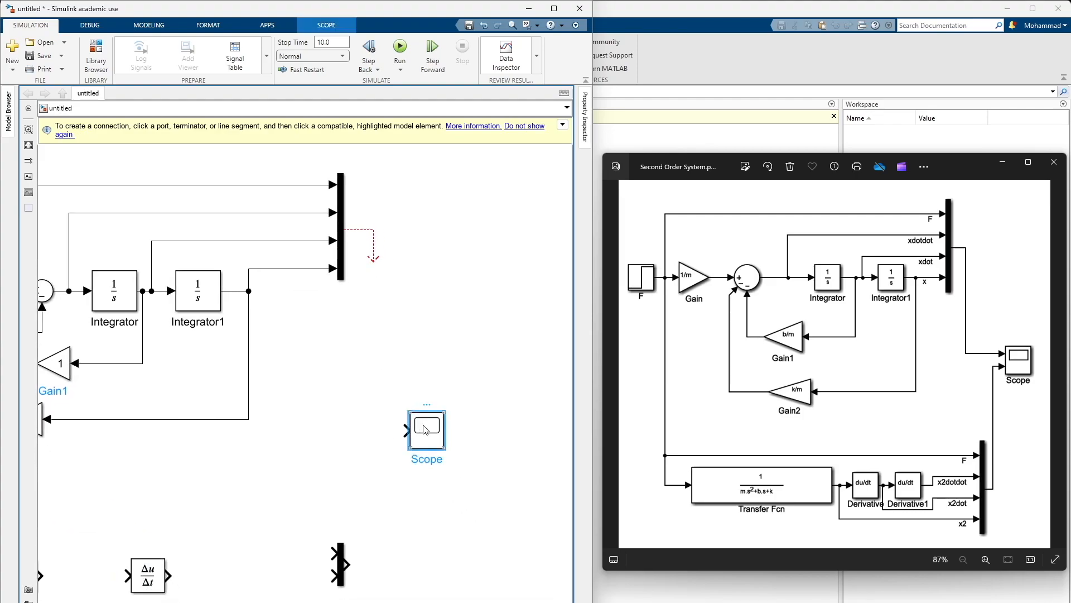
pyautogui.click(357, 353)
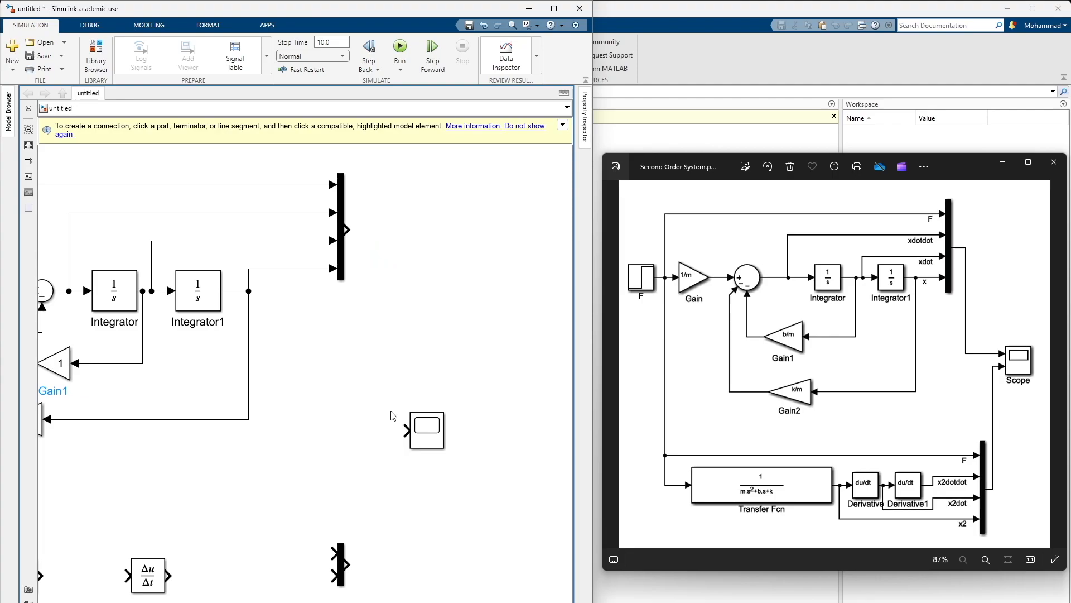
pyautogui.moveTo(346, 222); pyautogui.dragTo(404, 430)
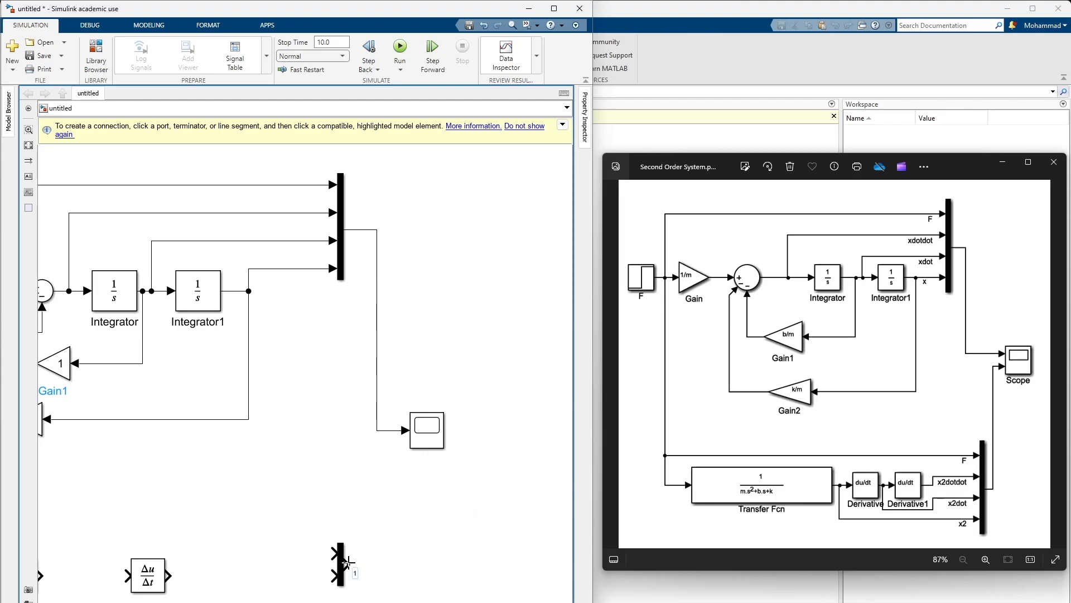
pyautogui.moveTo(346, 562); pyautogui.dragTo(409, 438)
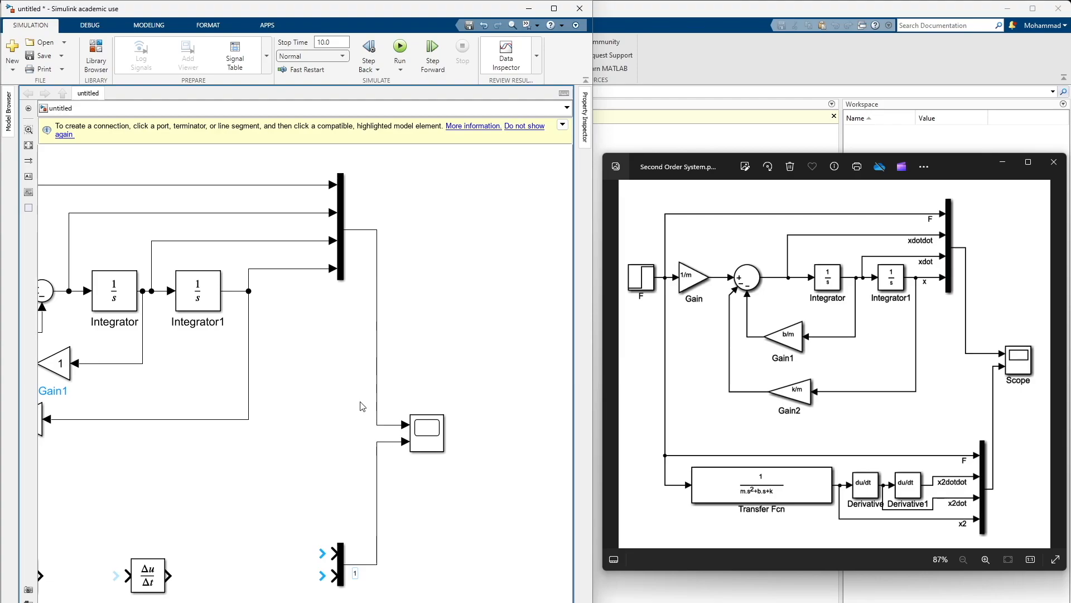
# Set the lower Transfer Fcn block's denominator coefficients to [m b k] and widen the block on both sides
pyautogui.moveTo(305, 396); pyautogui.dragTo(401, 294)
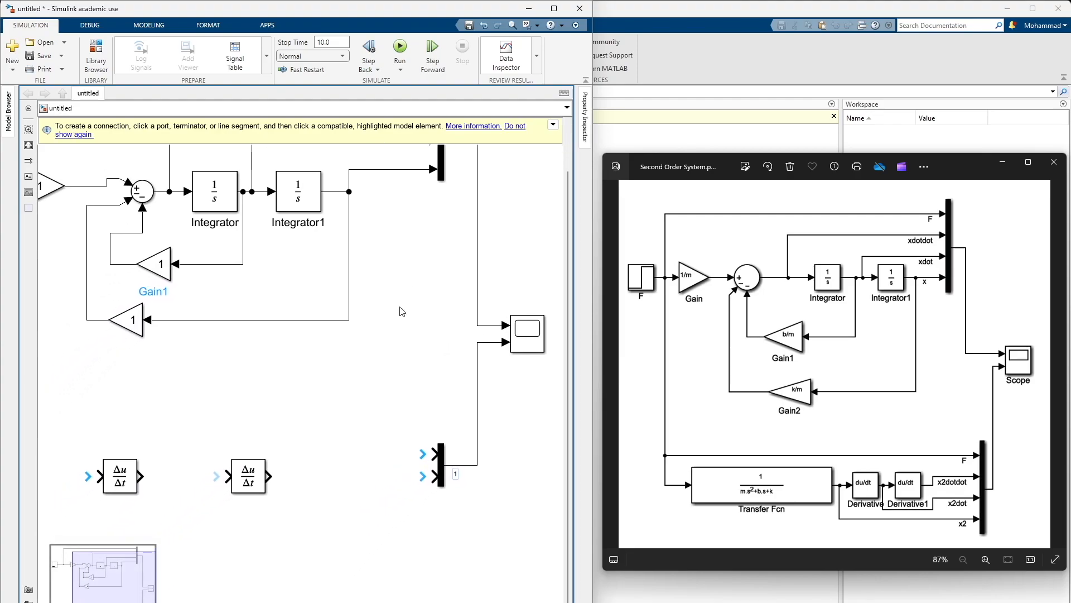
pyautogui.moveTo(338, 366); pyautogui.dragTo(515, 311)
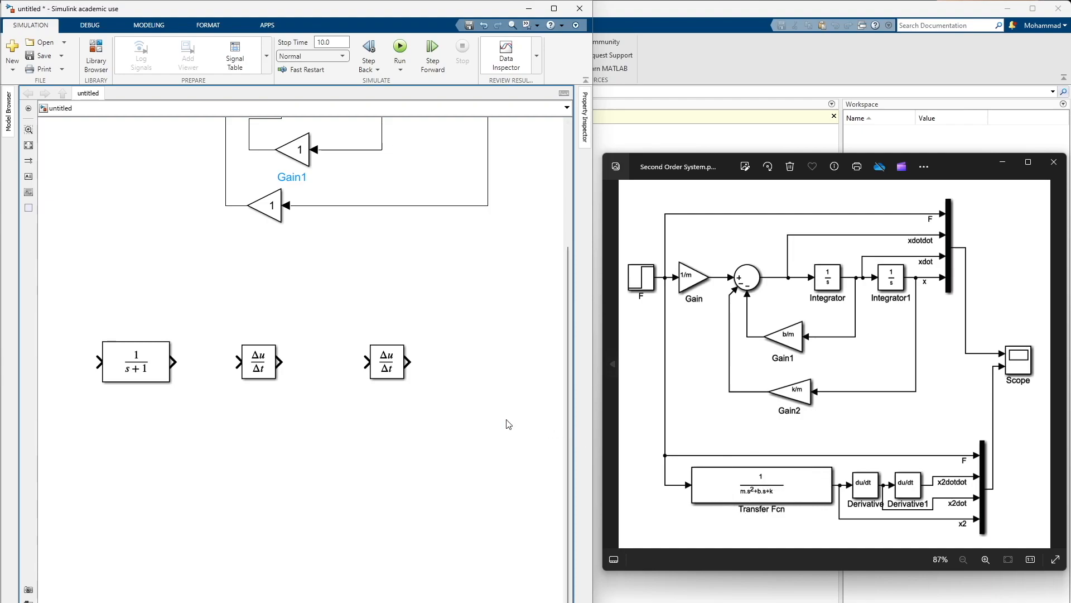
pyautogui.click(148, 360)
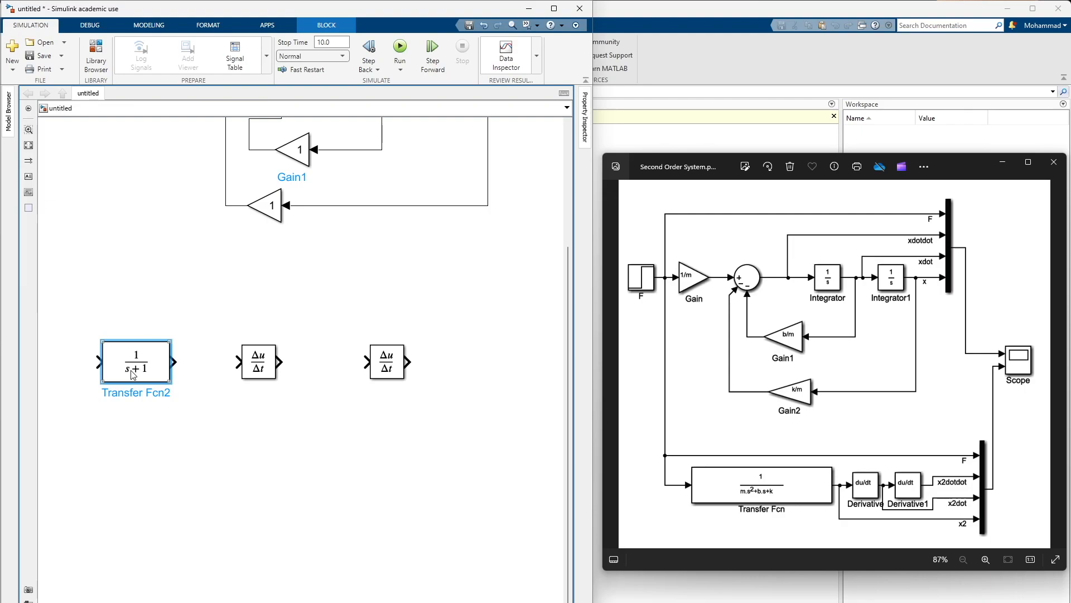
pyautogui.doubleClick(161, 366)
pyautogui.click(198, 380)
pyautogui.press('BackSpace')
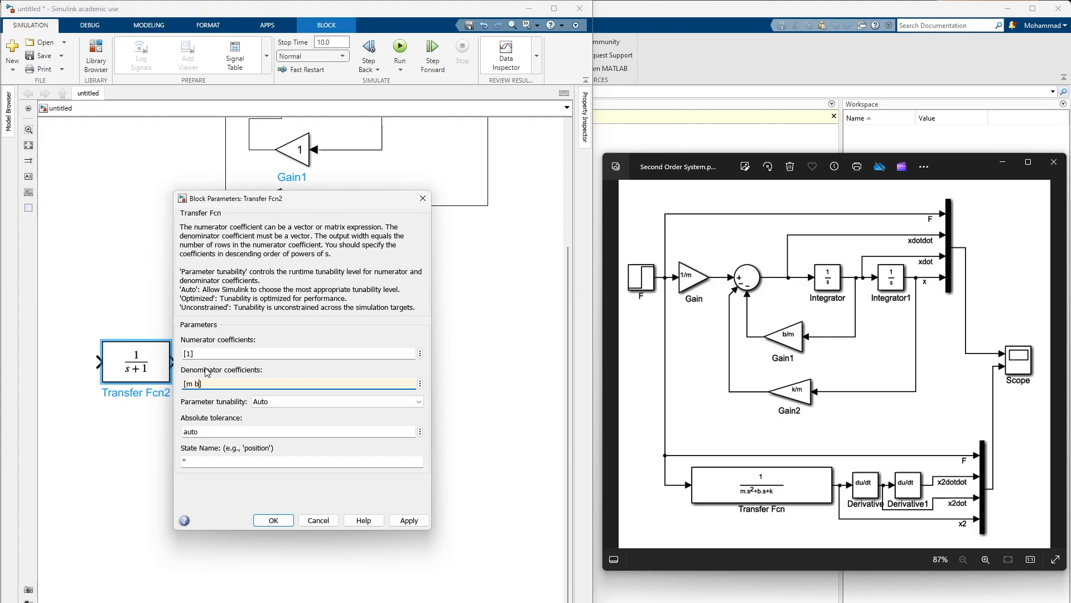
pyautogui.click(270, 368)
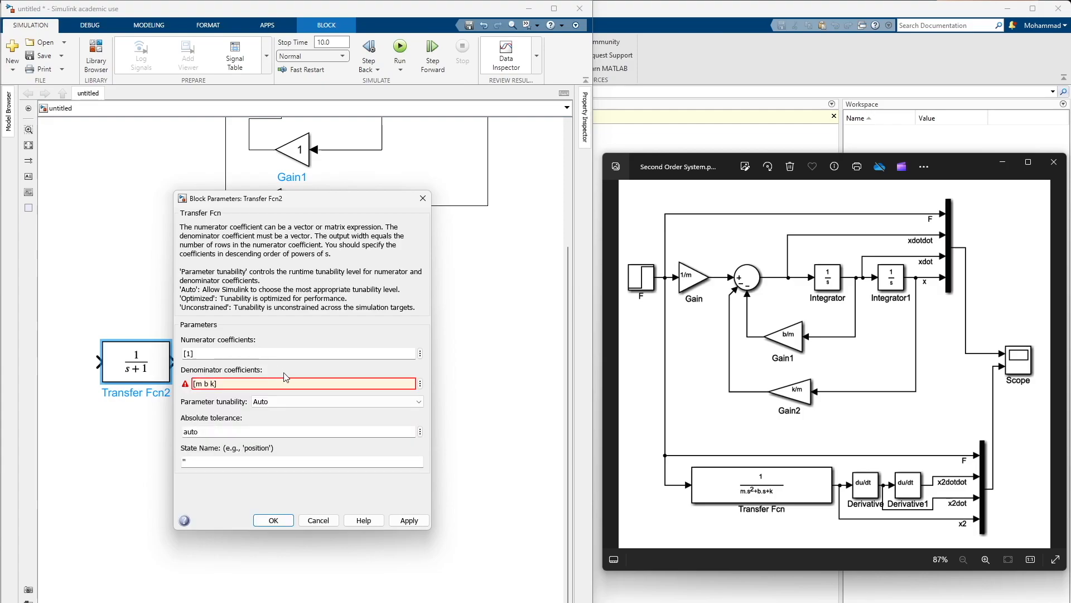
pyautogui.click(417, 524)
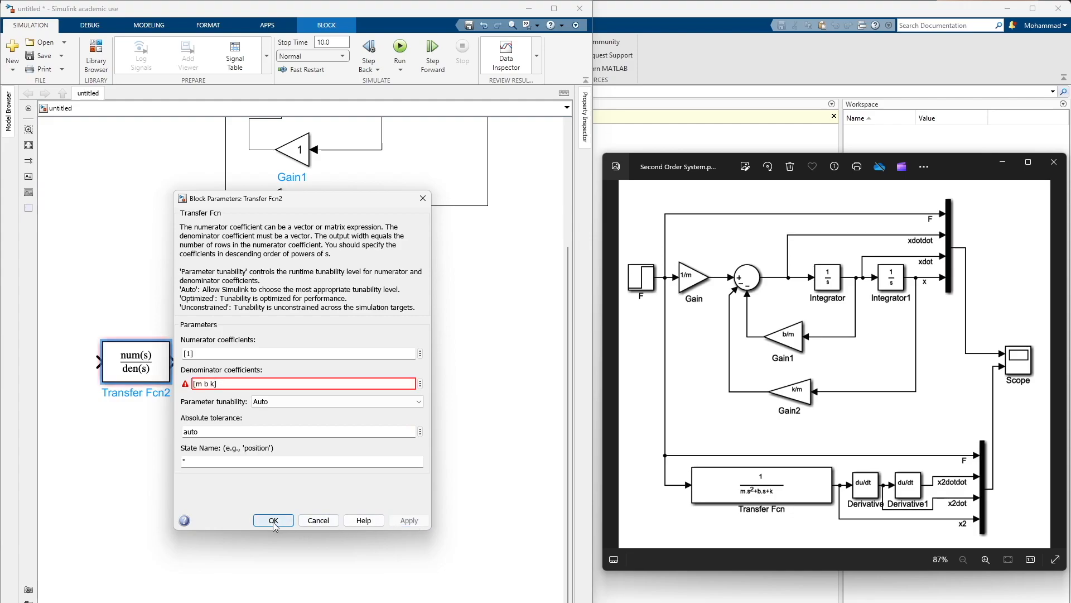
pyautogui.click(273, 522)
pyautogui.moveTo(169, 376); pyautogui.dragTo(215, 382)
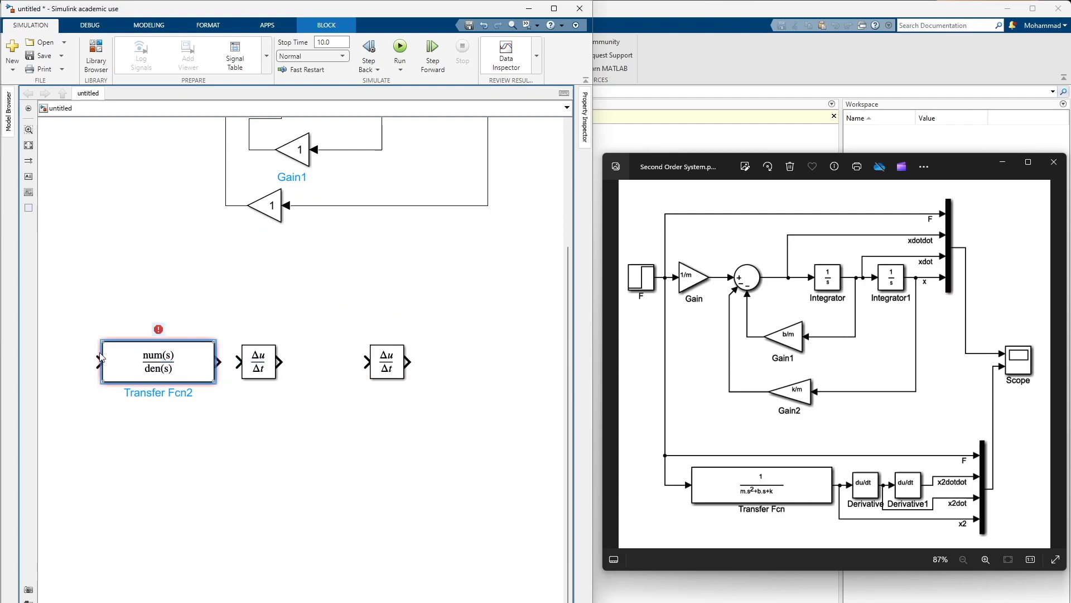
pyautogui.moveTo(102, 341)
pyautogui.mouseDown()
pyautogui.moveTo(52, 341)
pyautogui.moveTo(85, 341)
pyautogui.mouseUp()
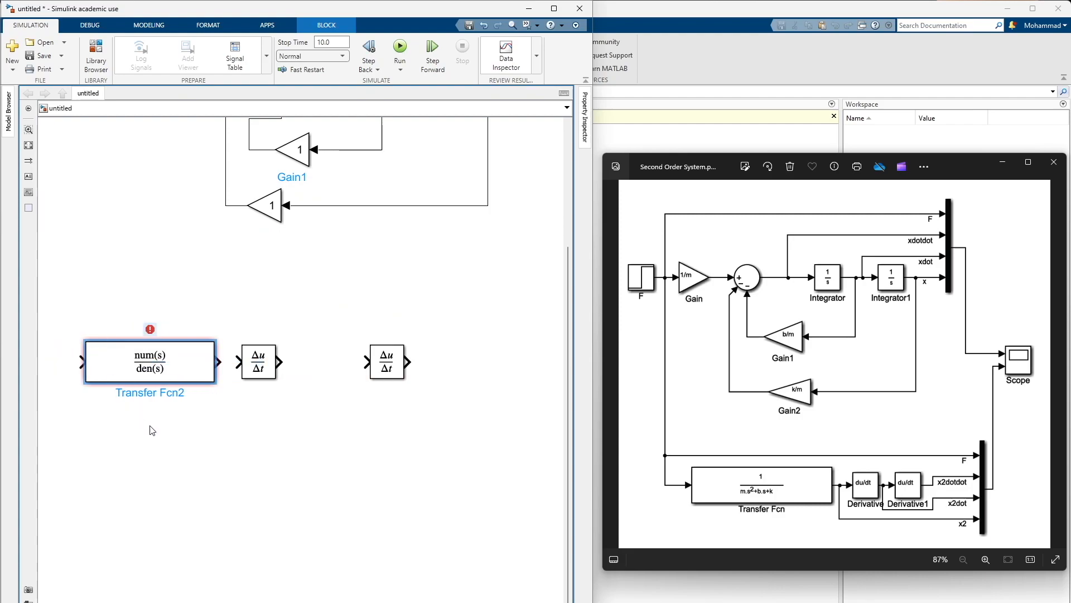
# Shift the first Derivative block farther from the lower Transfer Fcn block, keeping it in the same row
pyautogui.click(162, 382)
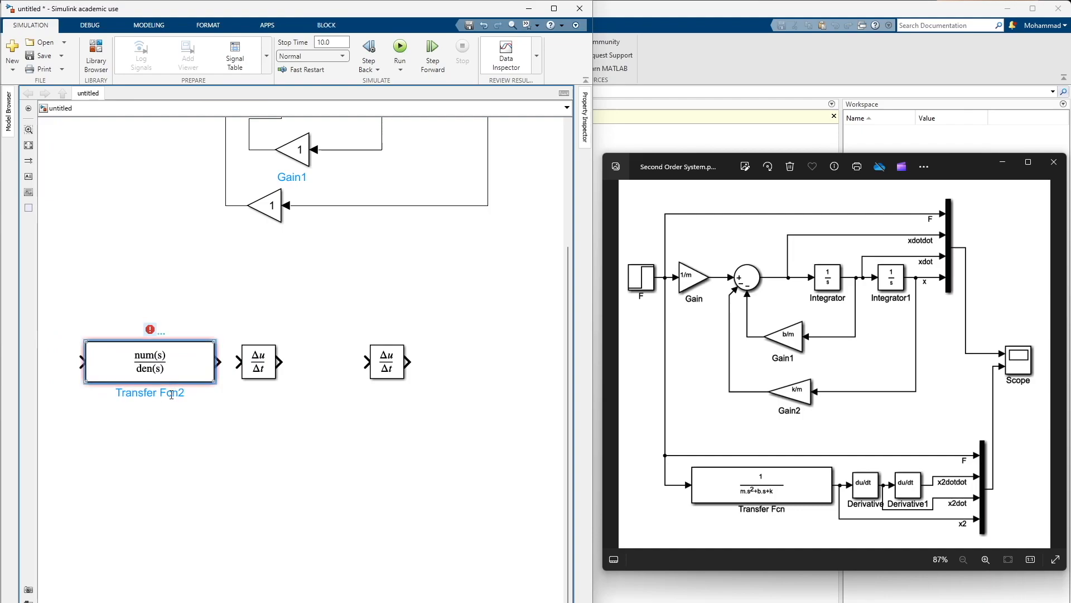
pyautogui.click(265, 372)
pyautogui.moveTo(265, 372); pyautogui.dragTo(298, 372)
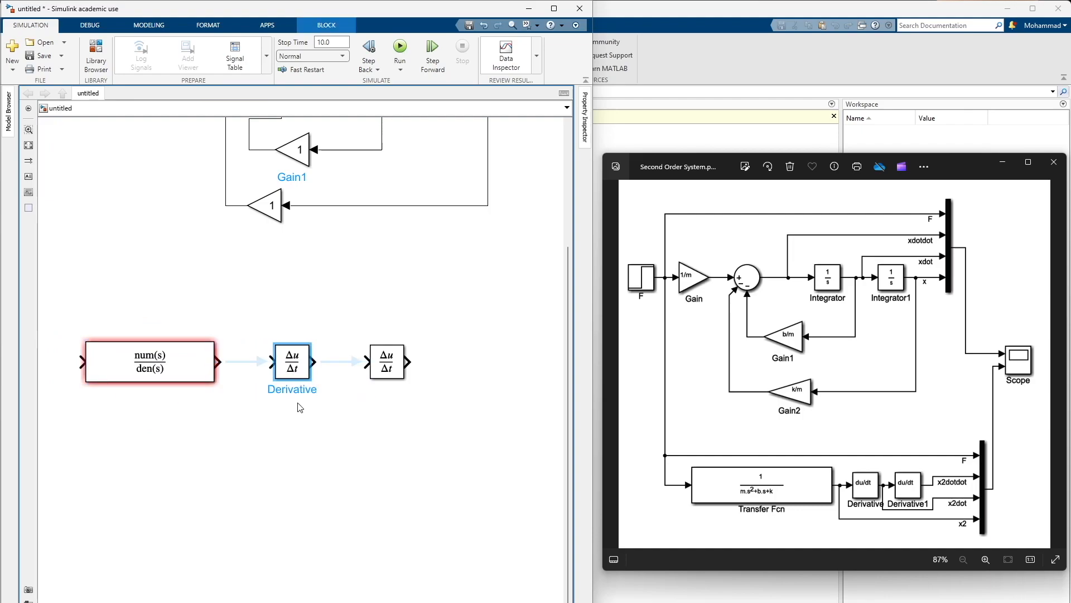
pyautogui.click(299, 391)
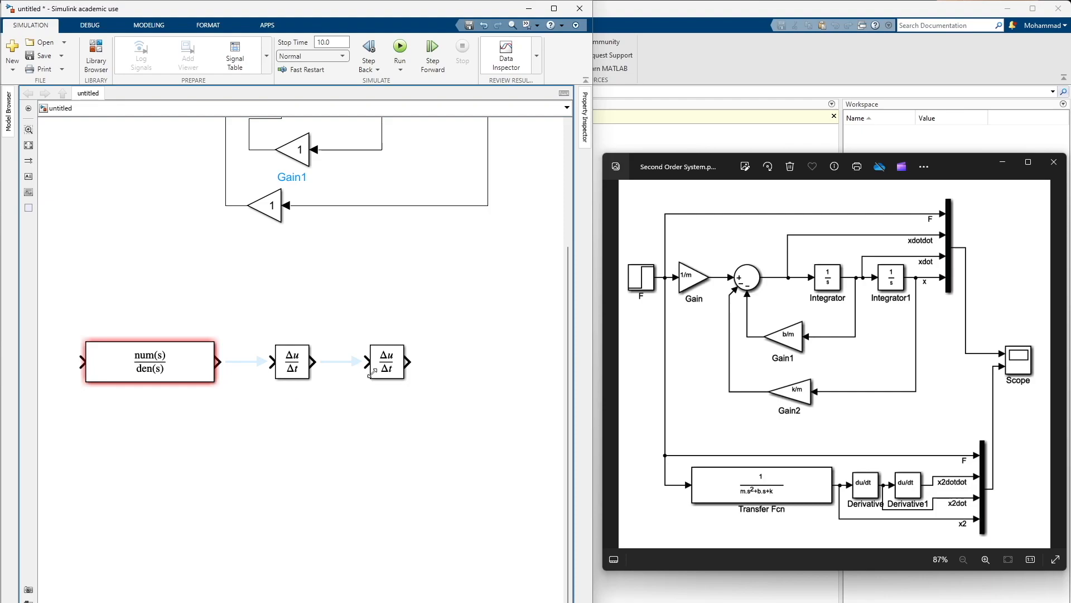
# Set the lower Mux block's number of inputs to 4
pyautogui.moveTo(509, 334); pyautogui.dragTo(381, 364)
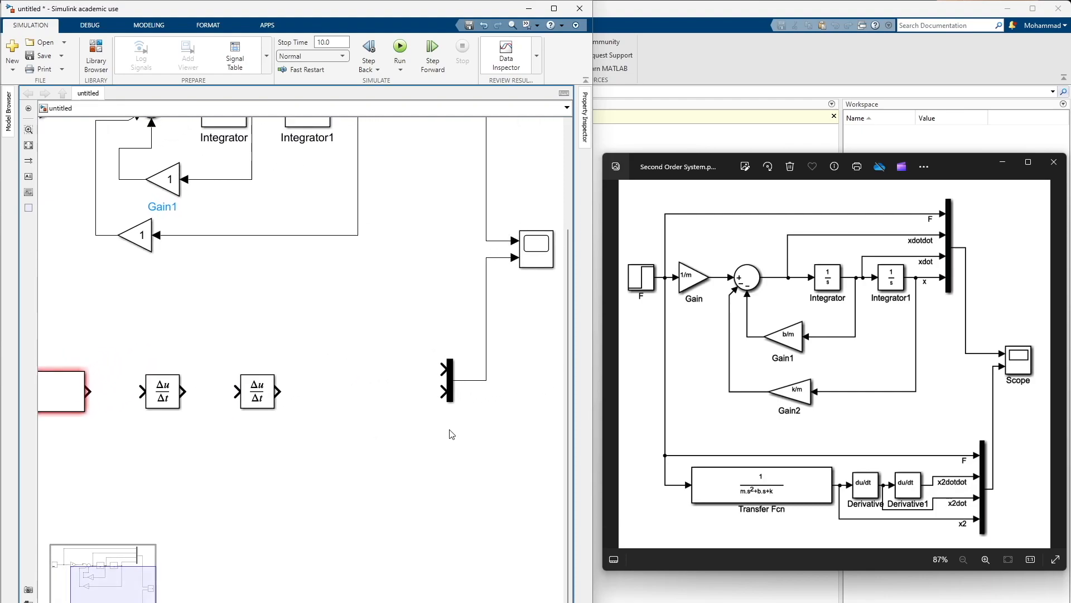
pyautogui.click(451, 392)
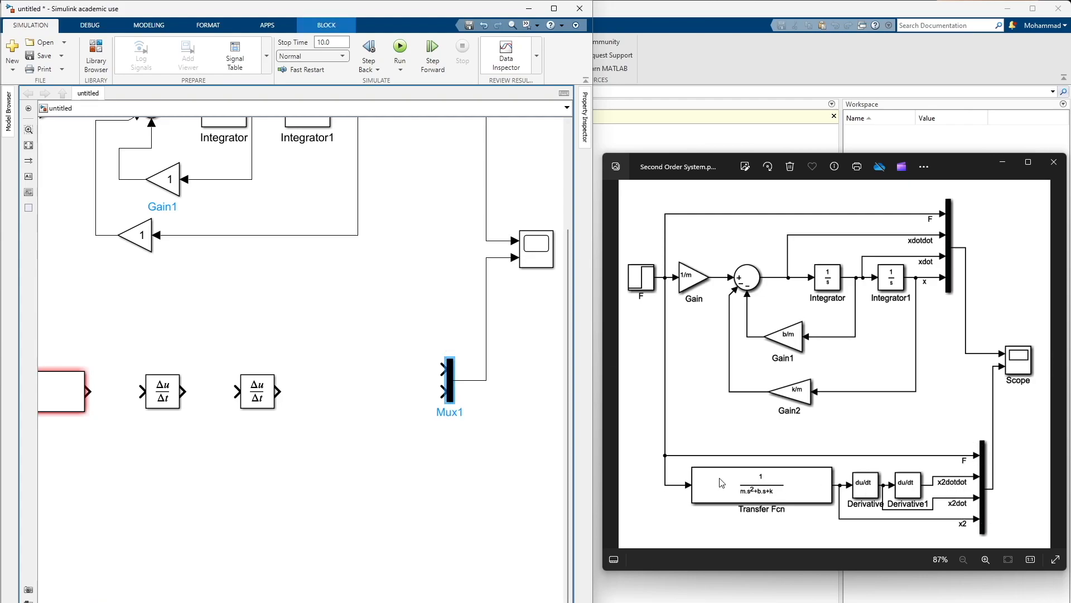
pyautogui.doubleClick(451, 385)
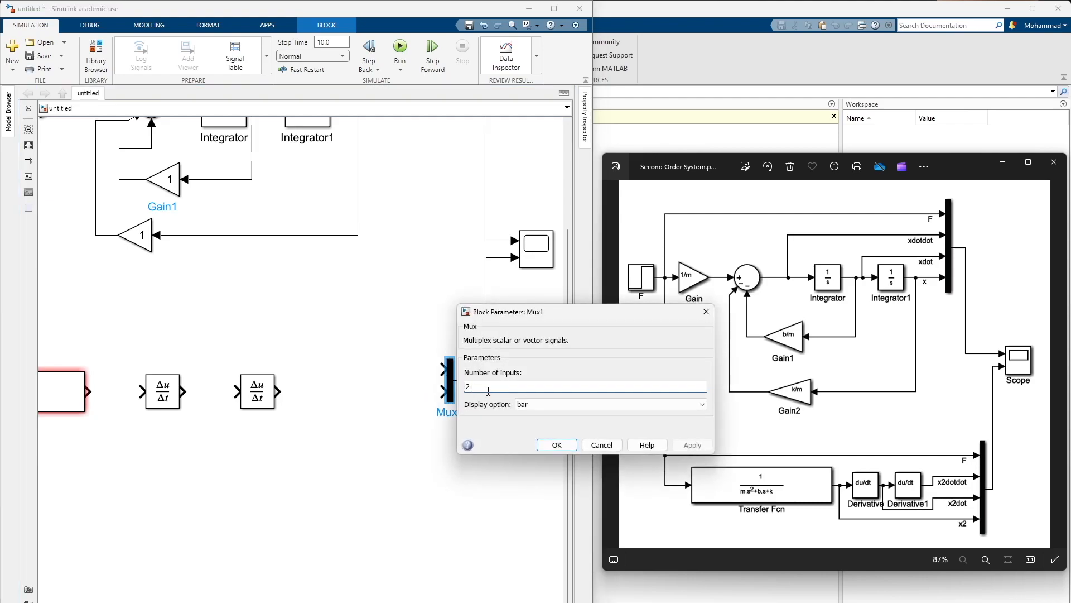
pyautogui.doubleClick(468, 386)
pyautogui.write('4')
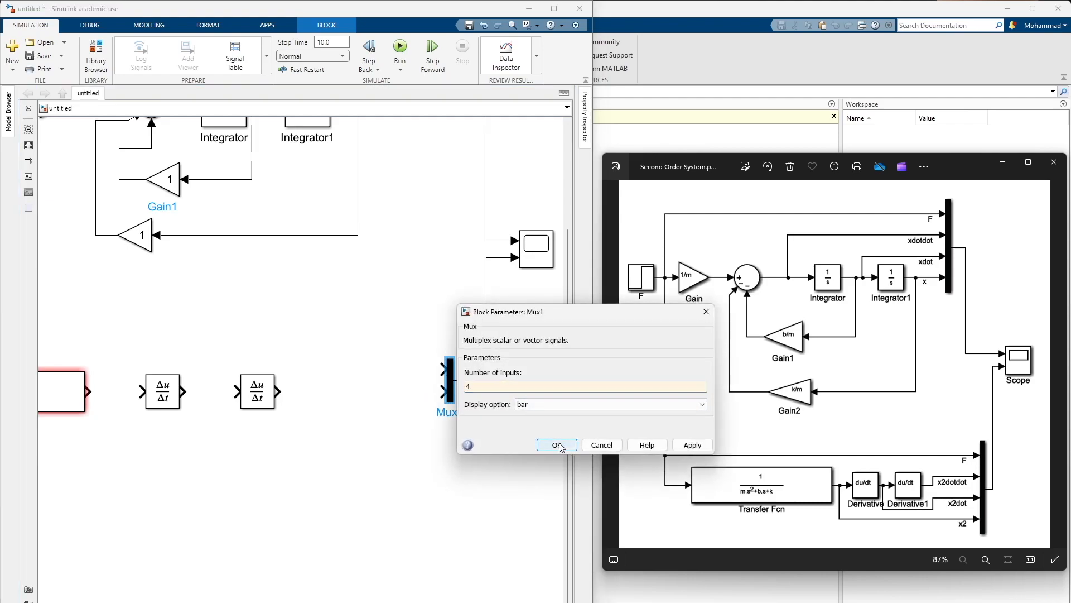
pyautogui.click(574, 444)
# Stretch the lower Mux block downward so its four input ports are spaced apart
pyautogui.scroll(5, 460, 443)
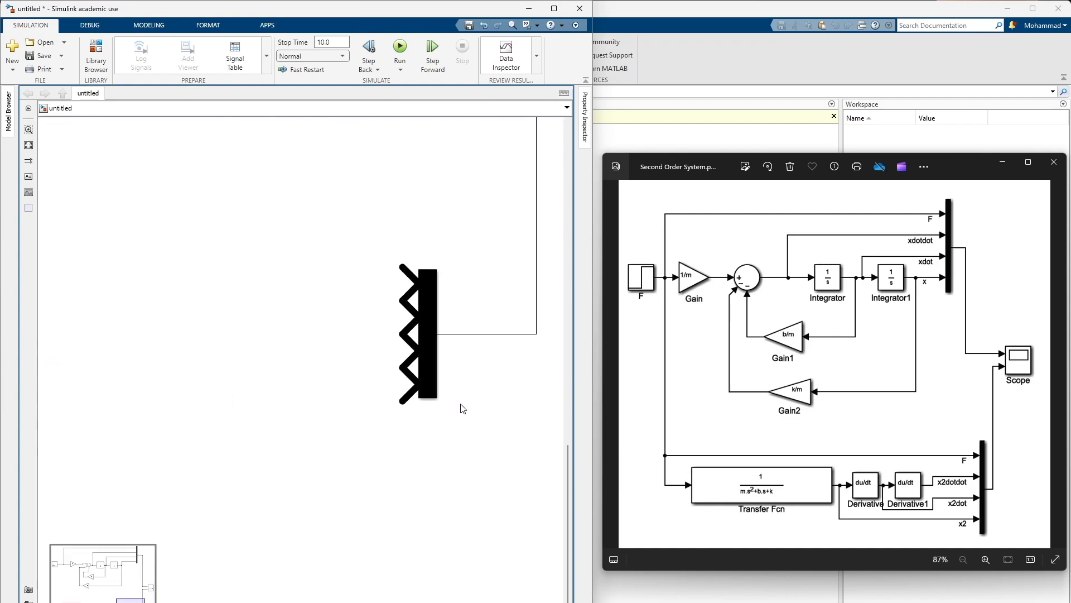
pyautogui.click(425, 383)
pyautogui.moveTo(434, 404); pyautogui.dragTo(438, 574)
pyautogui.scroll(-4, 446, 402)
pyautogui.scroll(-2, 456, 402)
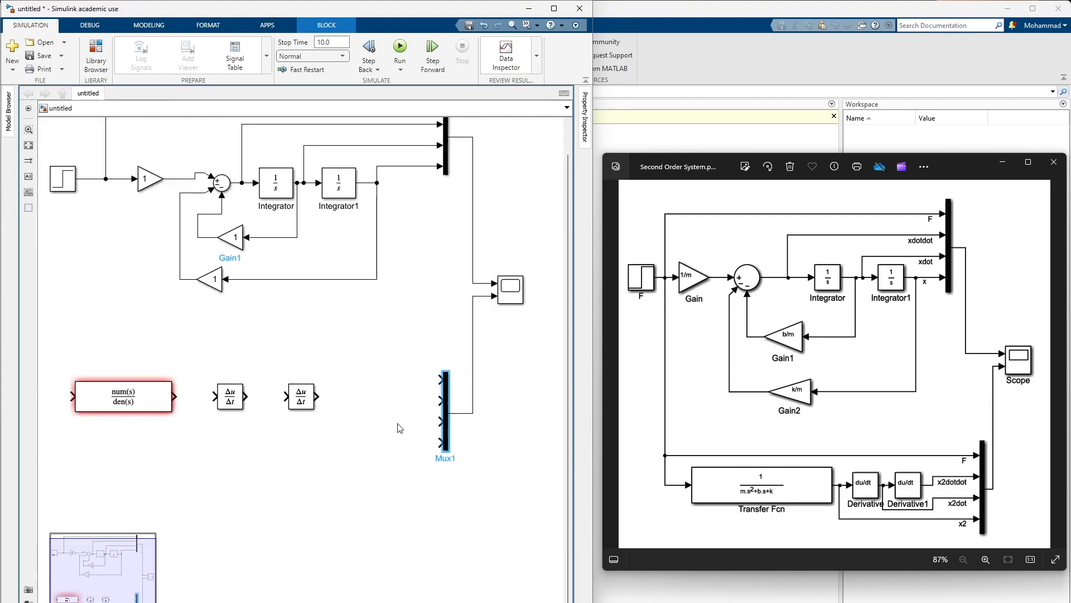
pyautogui.click(398, 428)
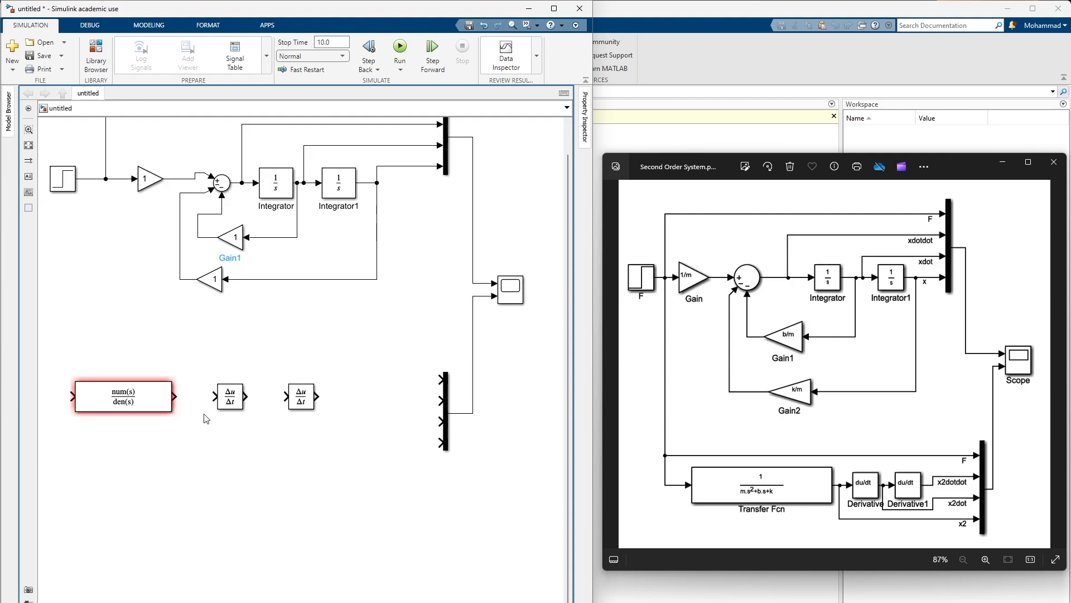
# Branch the Step signal to the lower Mux's first input and route the vertical segment straight down beside the Step block
pyautogui.moveTo(209, 334); pyautogui.dragTo(277, 384)
pyautogui.moveTo(496, 416); pyautogui.dragTo(157, 216)
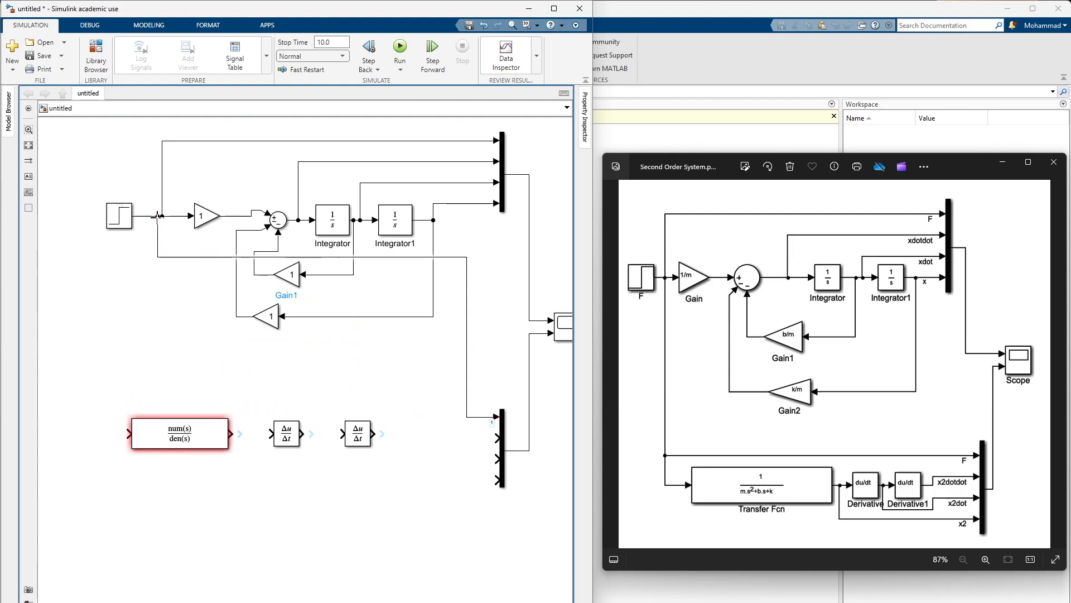
pyautogui.click(467, 355)
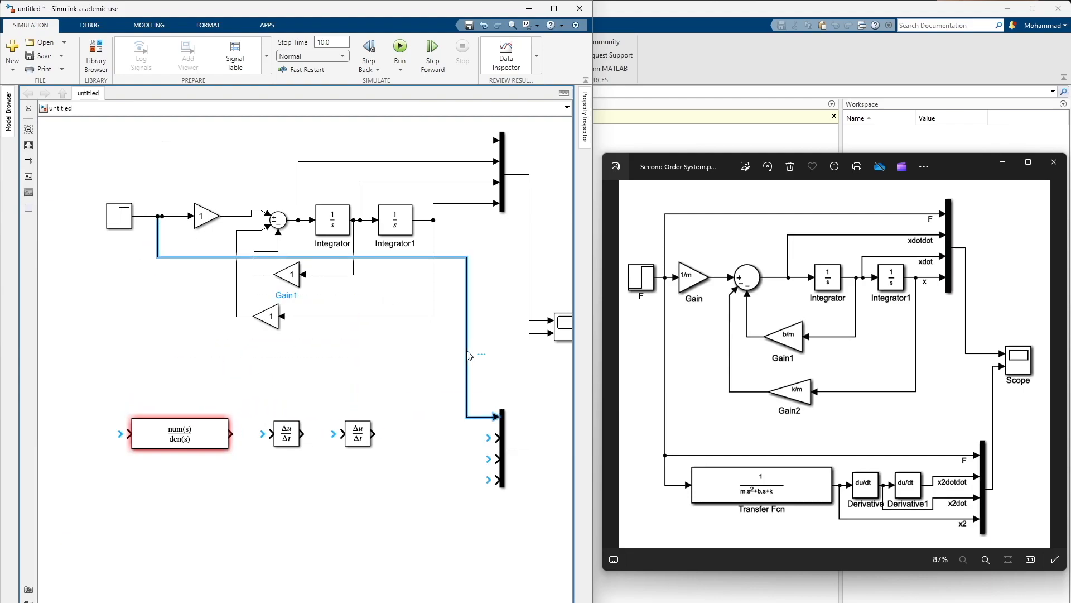
pyautogui.moveTo(469, 355); pyautogui.dragTo(160, 335)
# Lower the Transfer Fcn and both Derivative blocks into one row beneath the Step signal line
pyautogui.click(179, 432)
pyautogui.moveTo(179, 432); pyautogui.dragTo(179, 453)
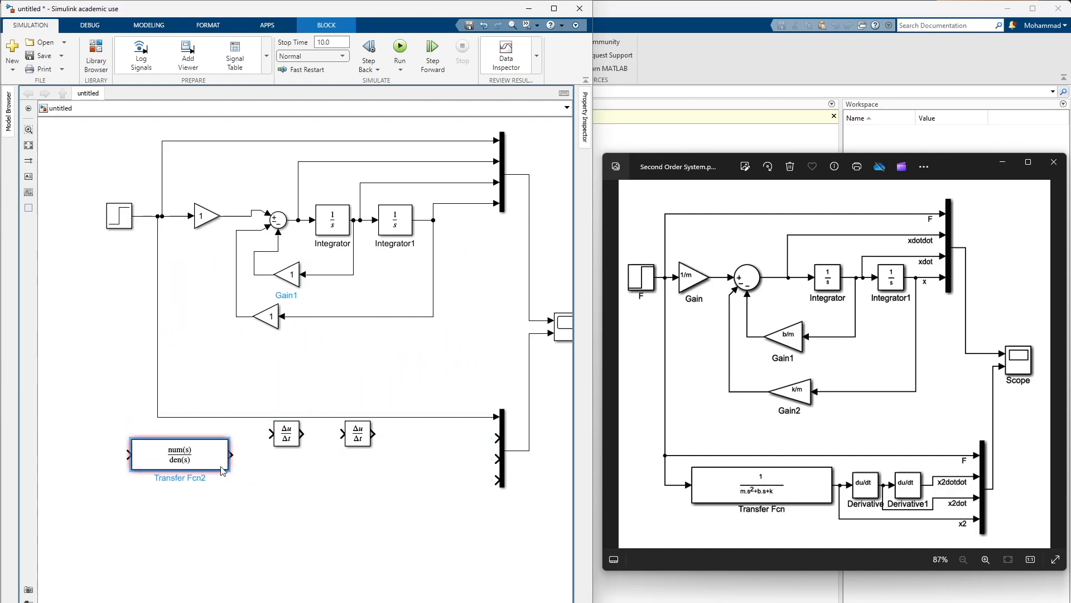
pyautogui.moveTo(287, 434); pyautogui.dragTo(287, 456)
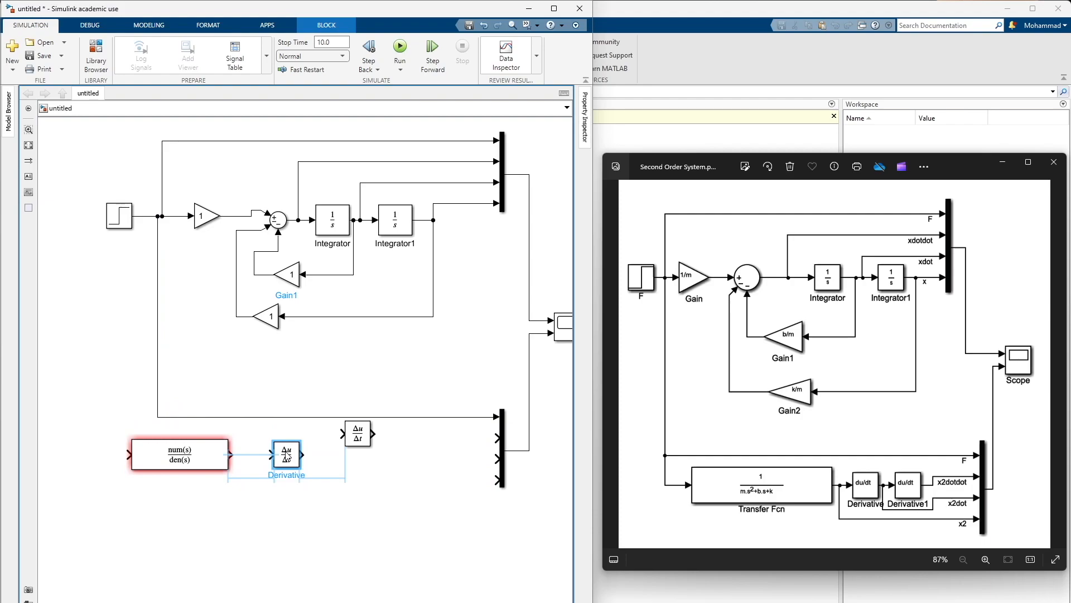
pyautogui.moveTo(357, 434); pyautogui.dragTo(358, 454)
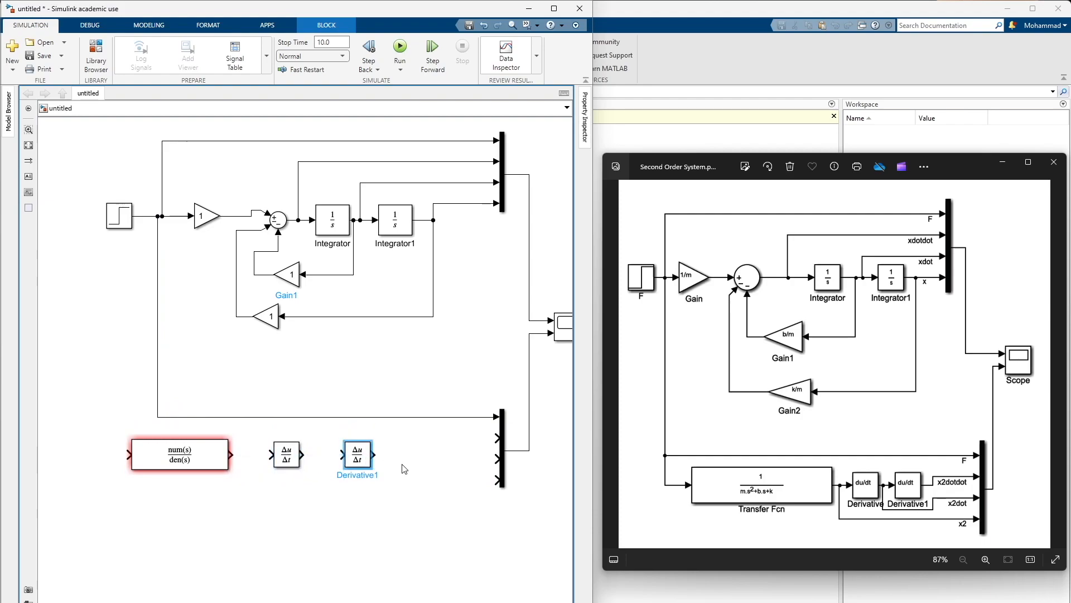
# Wire the second Derivative, first Derivative and Transfer Fcn outputs to the lower Mux's second, third and fourth inputs respectively
pyautogui.moveTo(373, 454); pyautogui.dragTo(309, 454)
pyautogui.moveTo(392, 434); pyautogui.dragTo(450, 474)
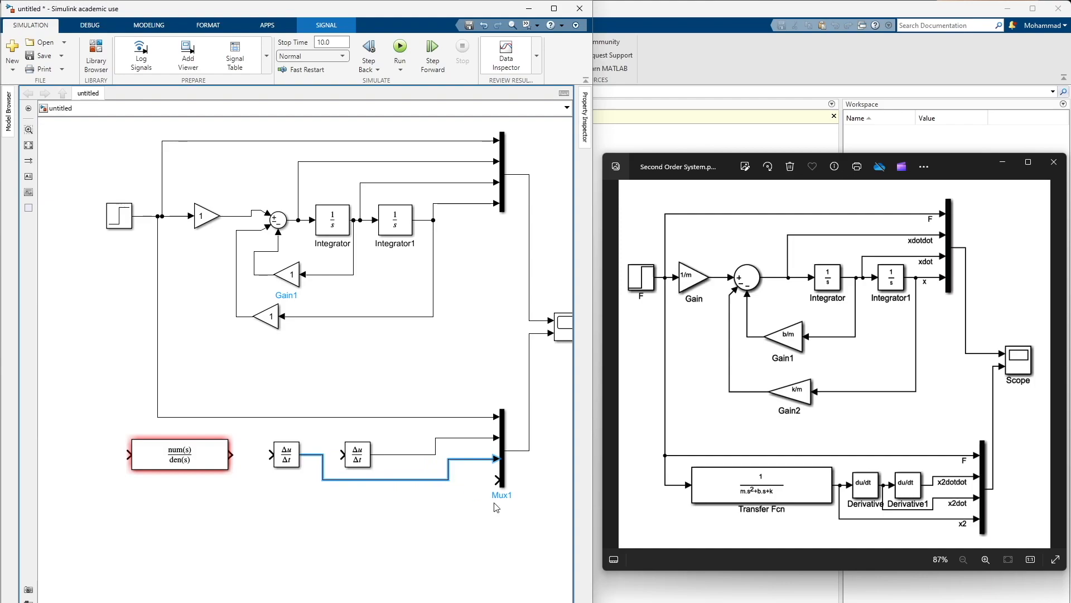
pyautogui.moveTo(497, 478); pyautogui.dragTo(239, 454)
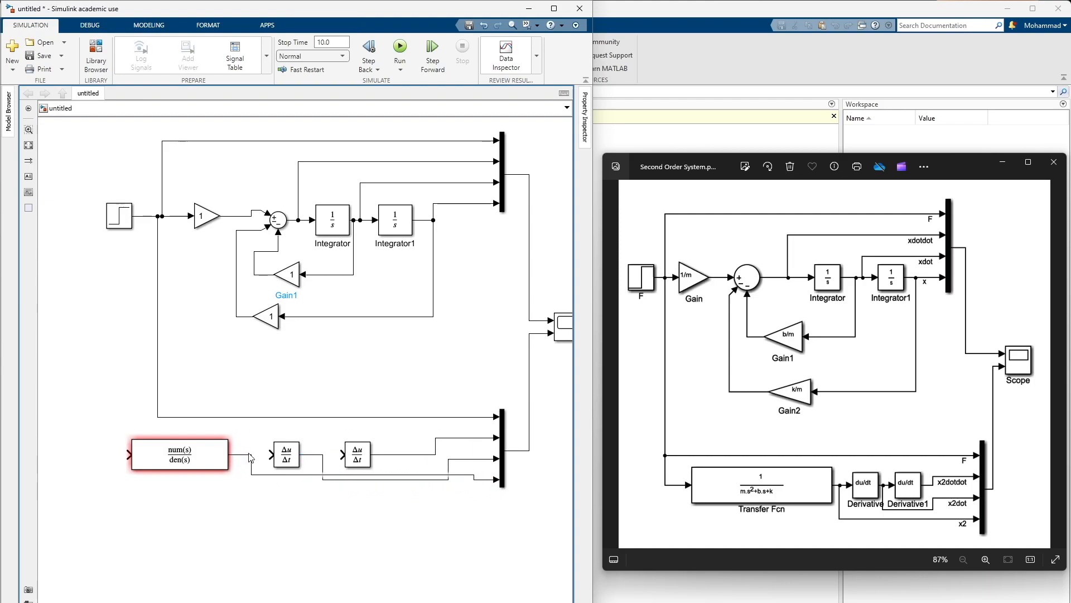
# Make the lower Mux taller and adjust its position and signal lines so they run straight without overlapping
pyautogui.click(499, 486)
pyautogui.moveTo(500, 487); pyautogui.dragTo(501, 518)
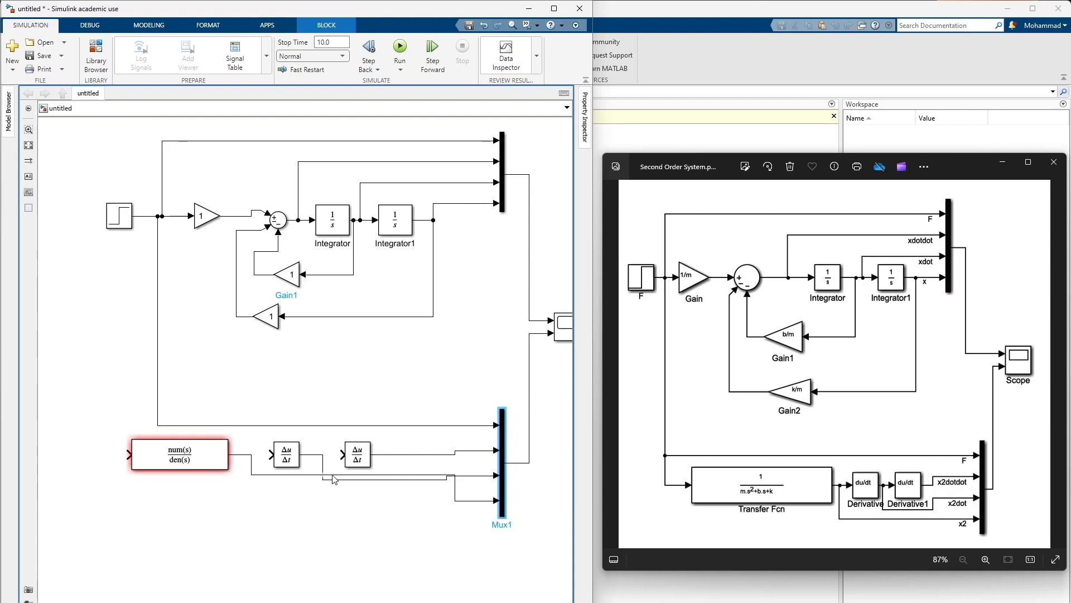
pyautogui.moveTo(302, 476); pyautogui.dragTo(299, 501)
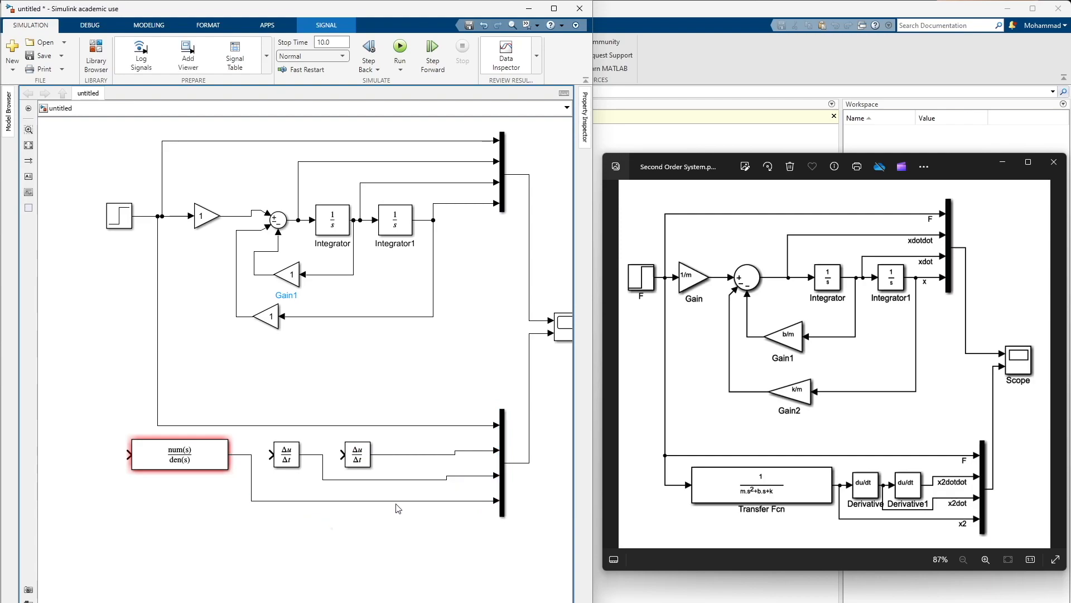
pyautogui.click(382, 517)
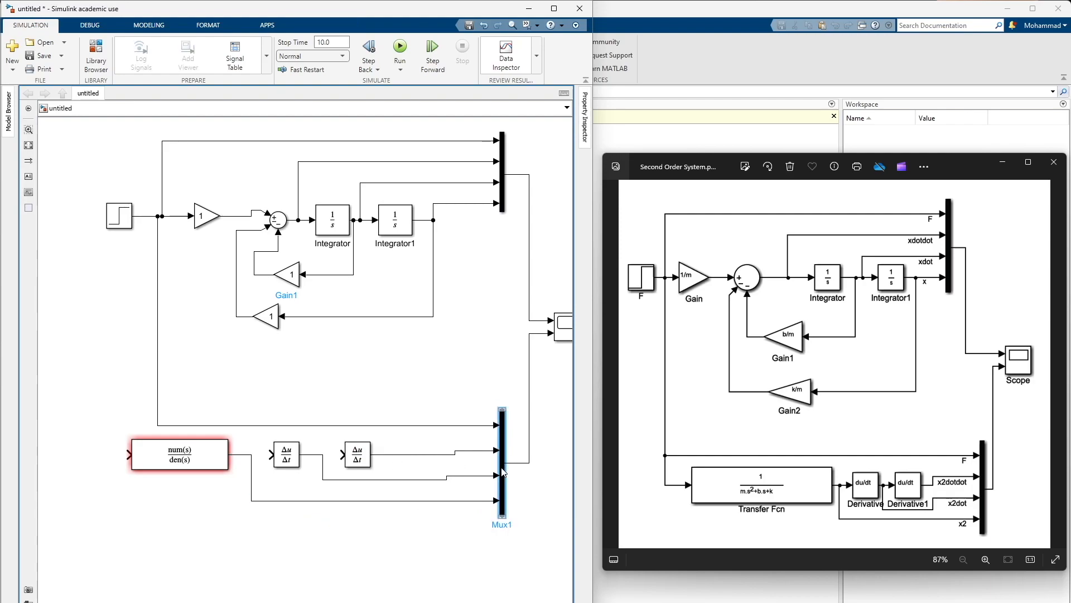
pyautogui.moveTo(502, 472); pyautogui.dragTo(502, 476)
pyautogui.moveTo(402, 501); pyautogui.dragTo(402, 505)
pyautogui.click(402, 515)
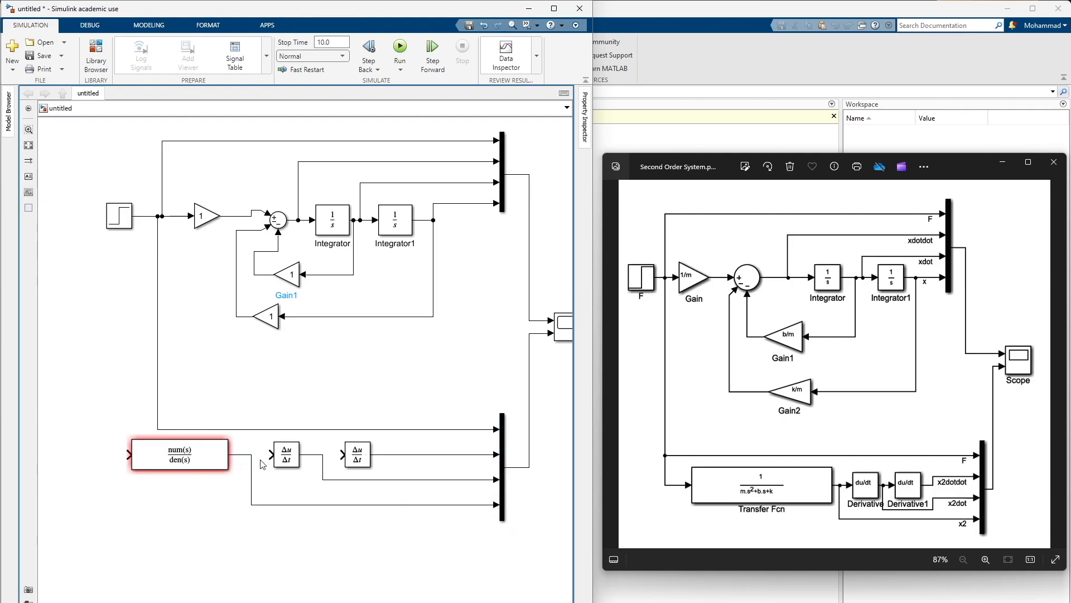
# Chain the Transfer Fcn and both Derivative blocks, feed the Transfer Fcn from the Step branch, and shift the row toward the Mux
pyautogui.moveTo(270, 455); pyautogui.dragTo(245, 454)
pyautogui.moveTo(128, 454)
pyautogui.mouseDown()
pyautogui.moveTo(103, 445)
pyautogui.moveTo(149, 335)
pyautogui.moveTo(157, 429)
pyautogui.mouseUp()
pyautogui.moveTo(91, 515); pyautogui.dragTo(367, 455)
pyautogui.click(432, 443)
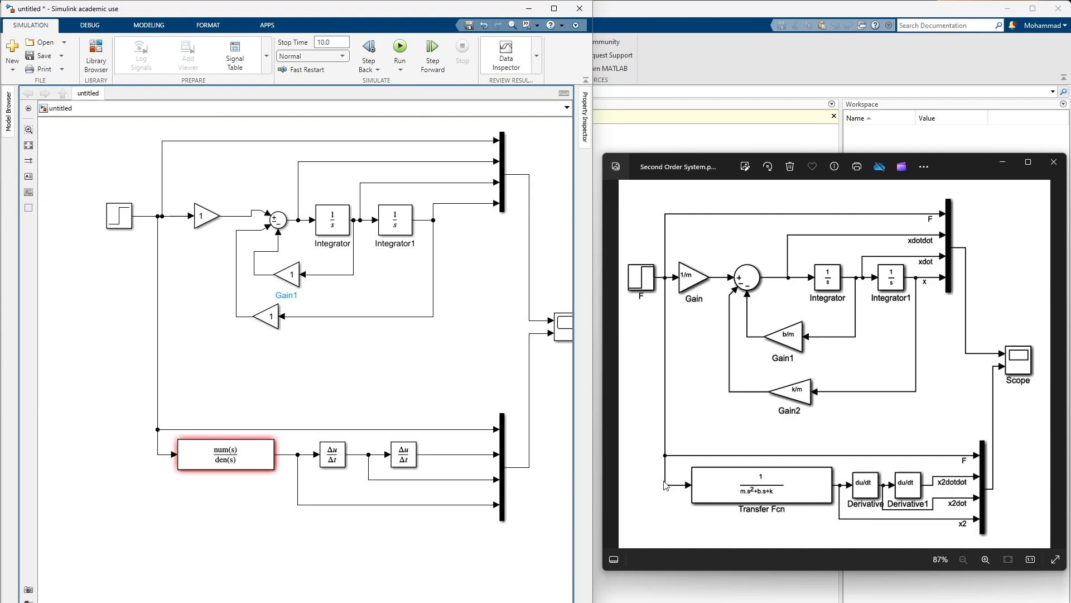
# Label the lower Mux's fourth, third and second input signals x2, x2dot and x2dotdot
pyautogui.moveTo(481, 358); pyautogui.dragTo(451, 390)
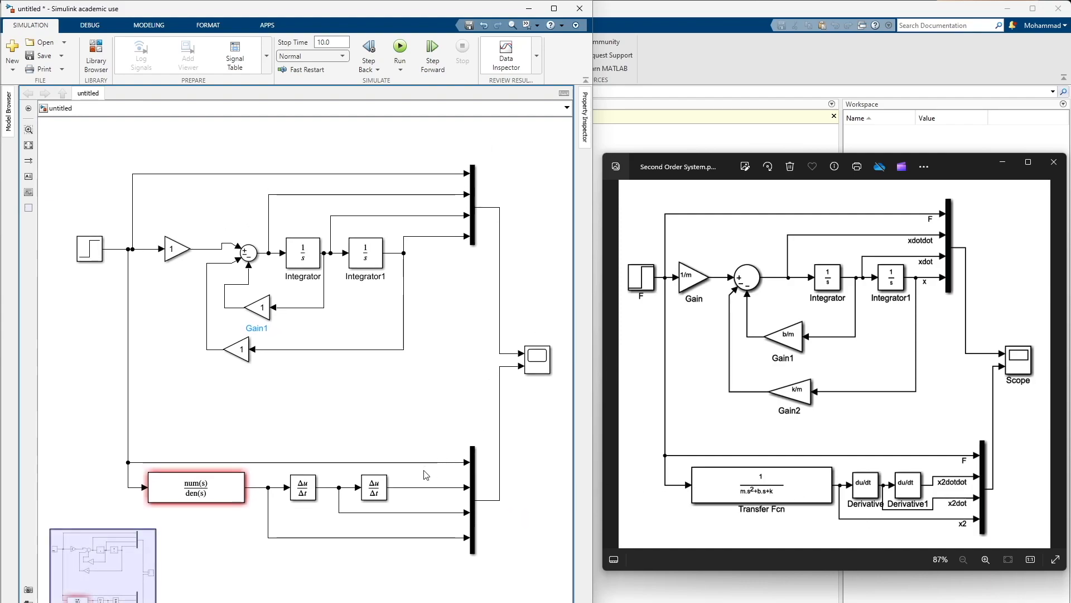
pyautogui.click(446, 539)
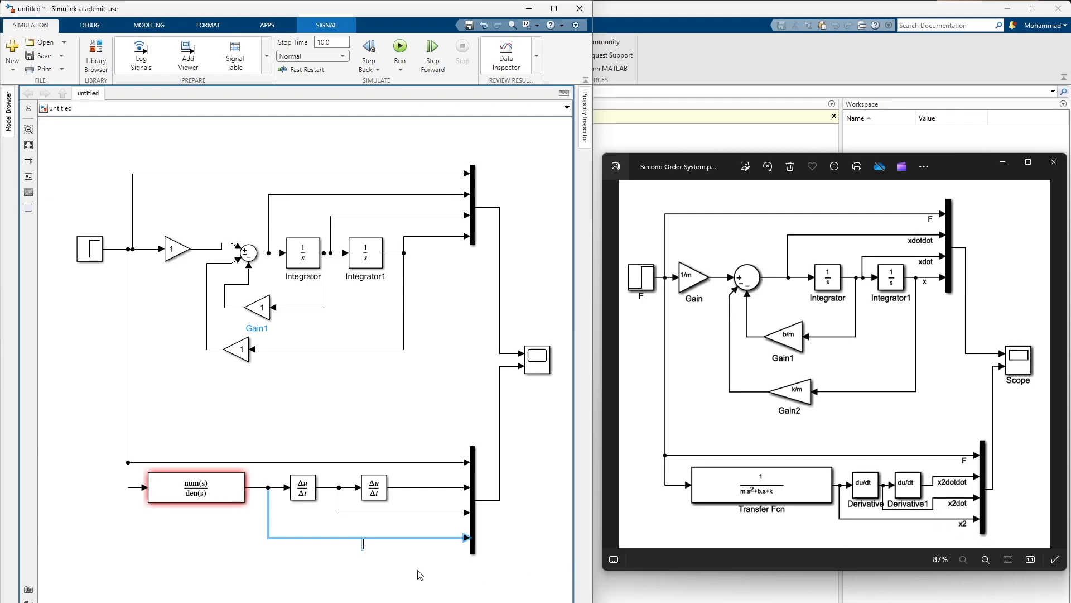
pyautogui.doubleClick(437, 518)
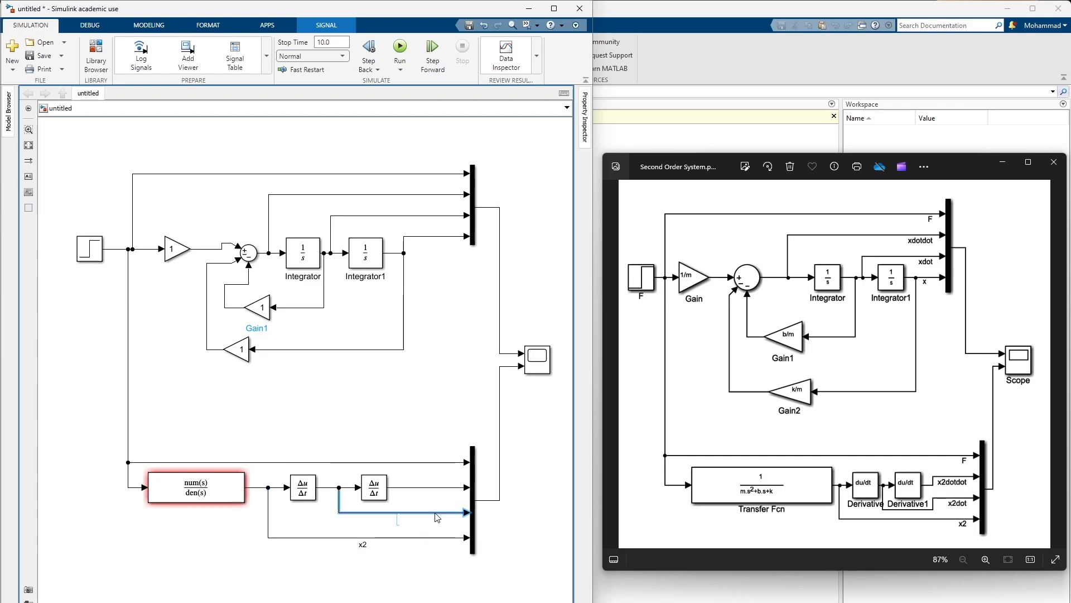
pyautogui.write('x2dot')
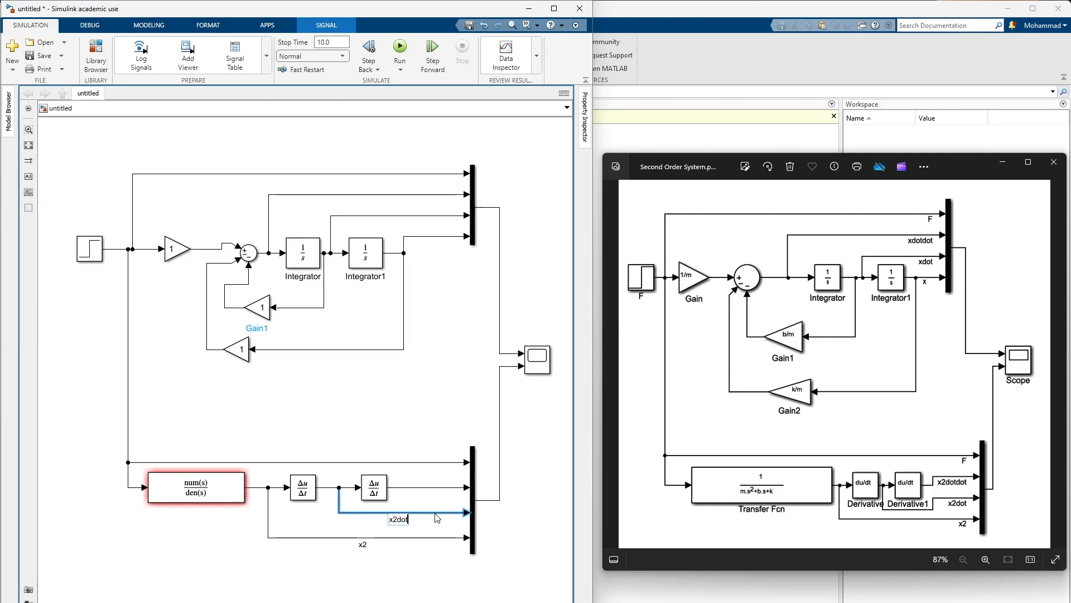
pyautogui.doubleClick(438, 489)
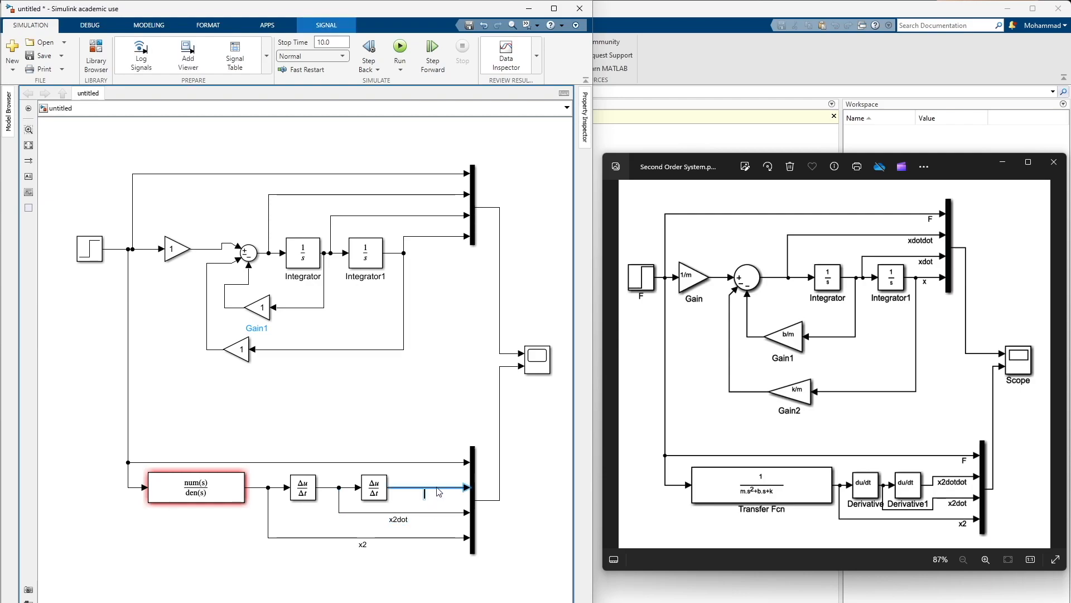
pyautogui.write('x2dotdot')
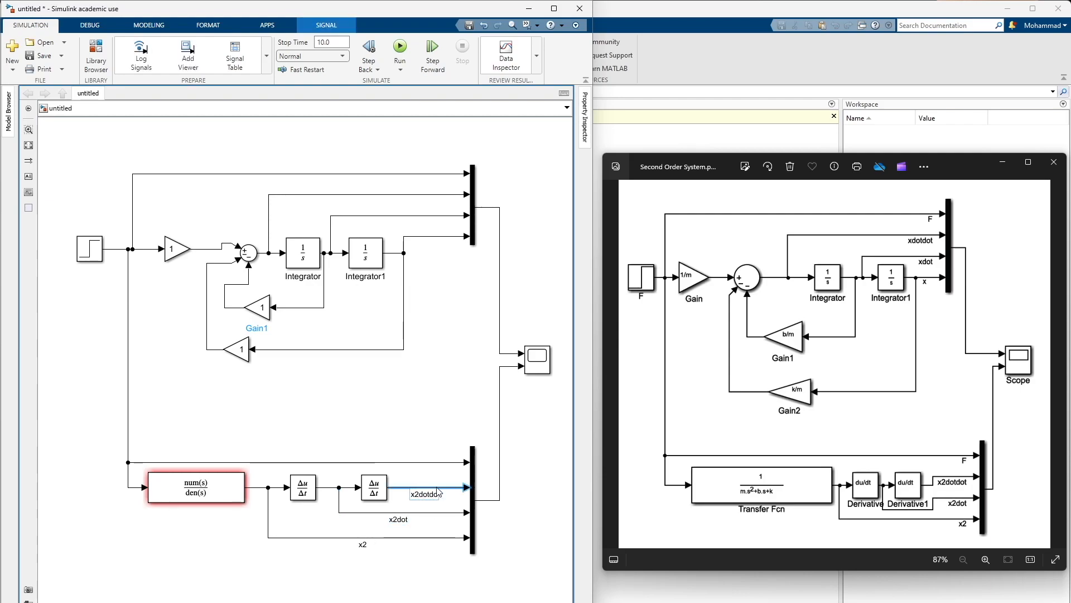
pyautogui.click(445, 479)
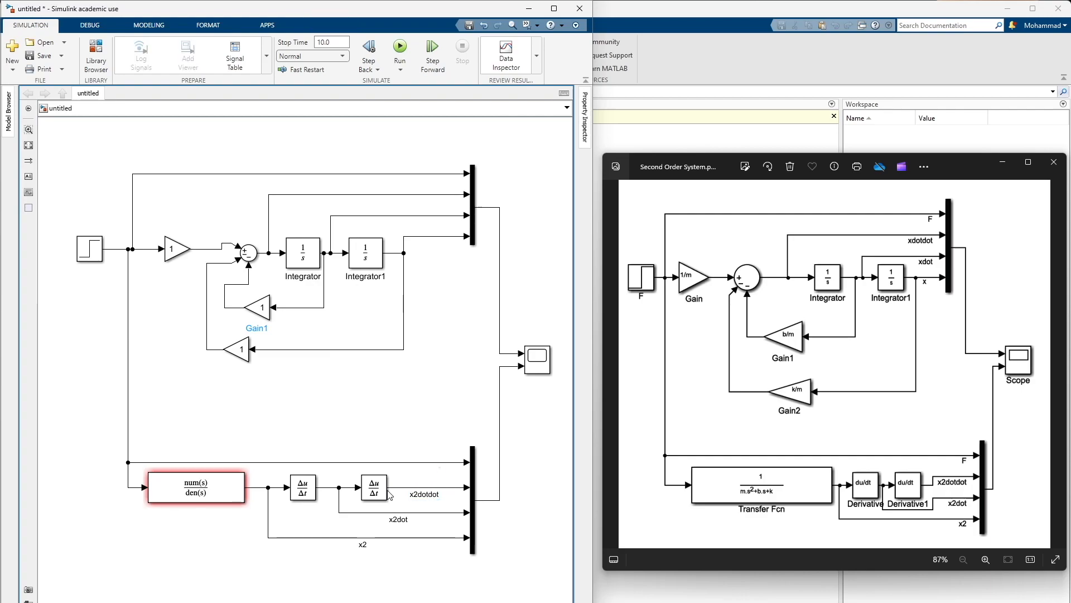
pyautogui.click(207, 474)
pyautogui.click(384, 487)
# Label the upper Mux's first, second and third input signals F, xdotdot and xdot
pyautogui.moveTo(412, 392); pyautogui.dragTo(413, 393)
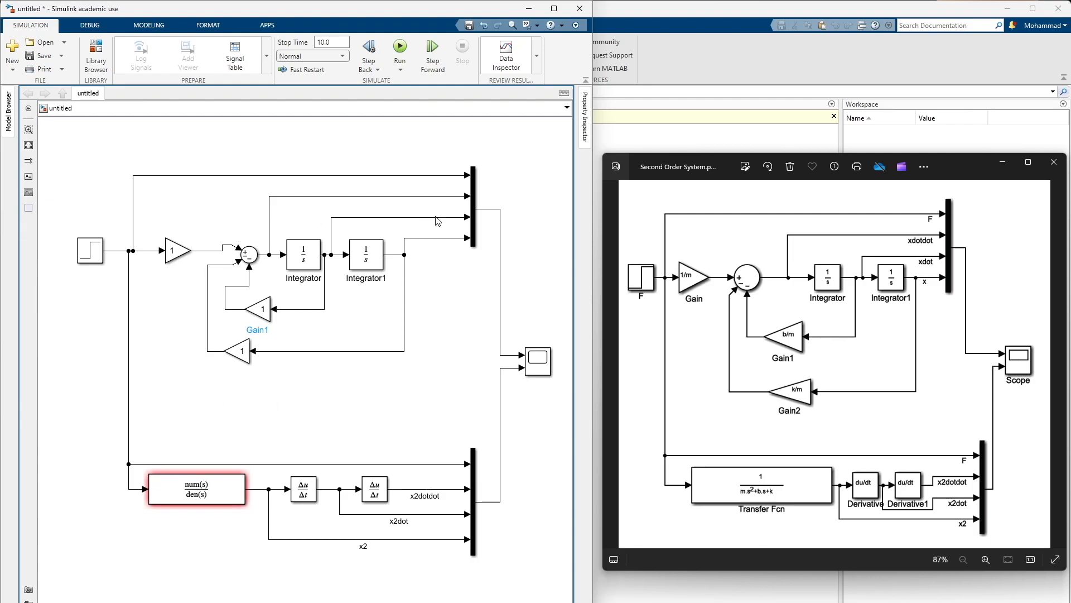
pyautogui.click(439, 176)
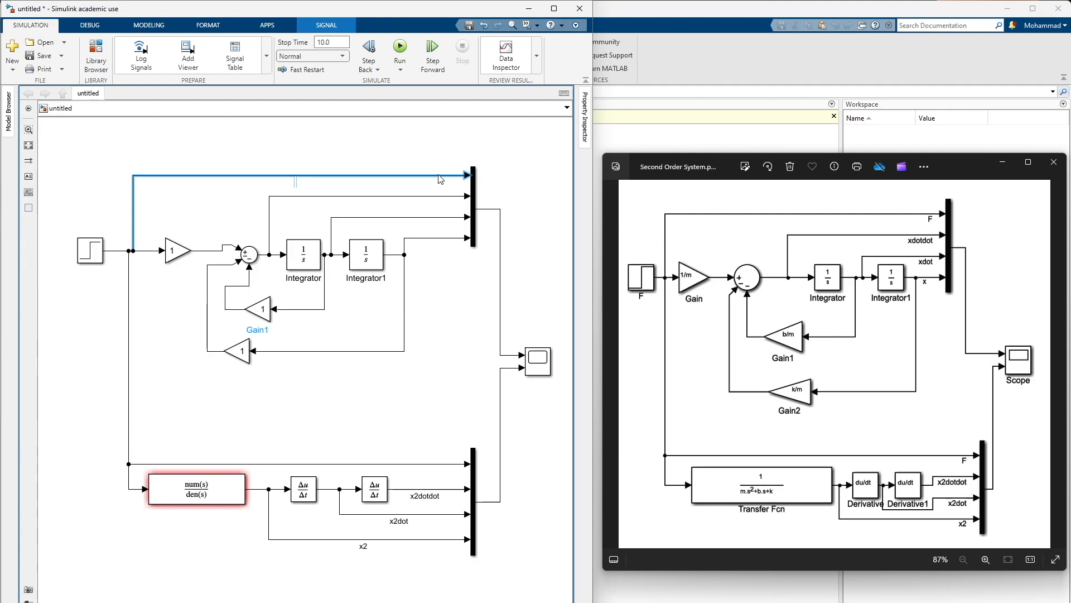
pyautogui.click(448, 149)
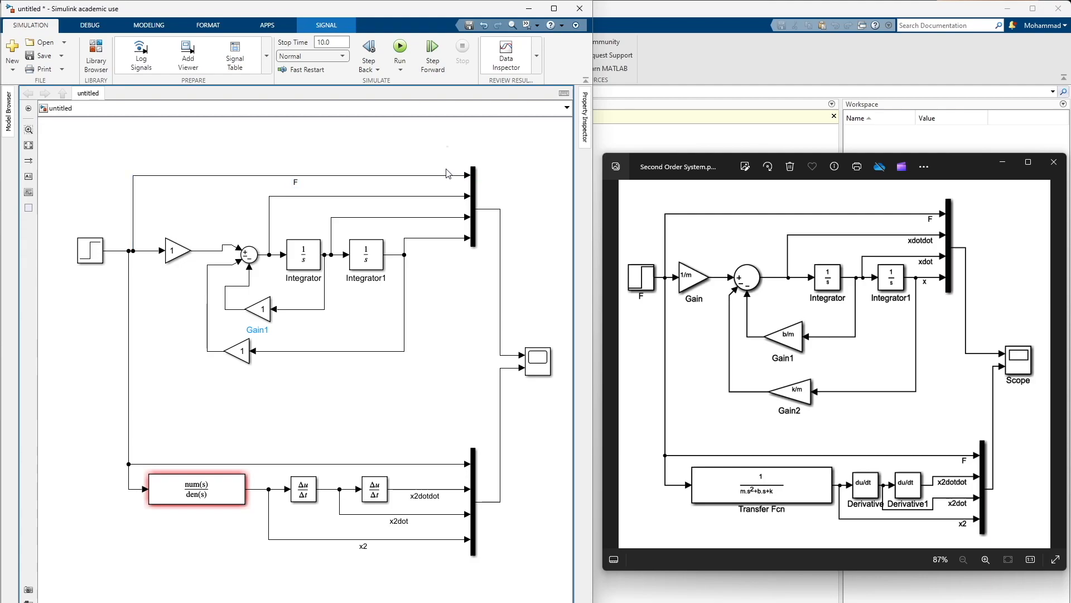
pyautogui.doubleClick(448, 196)
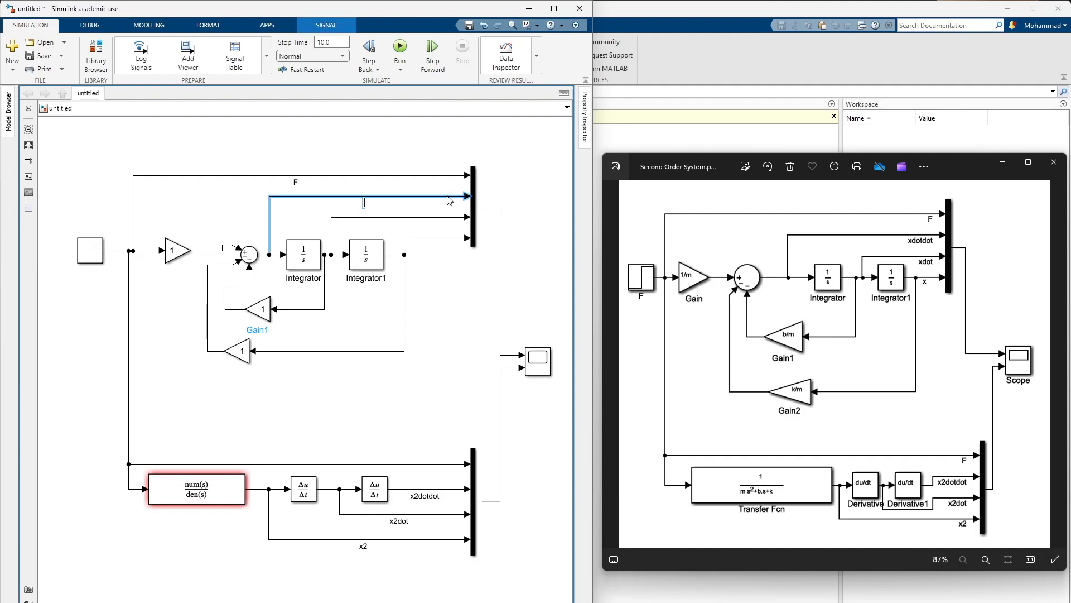
pyautogui.write('xdotdot')
pyautogui.click(452, 285)
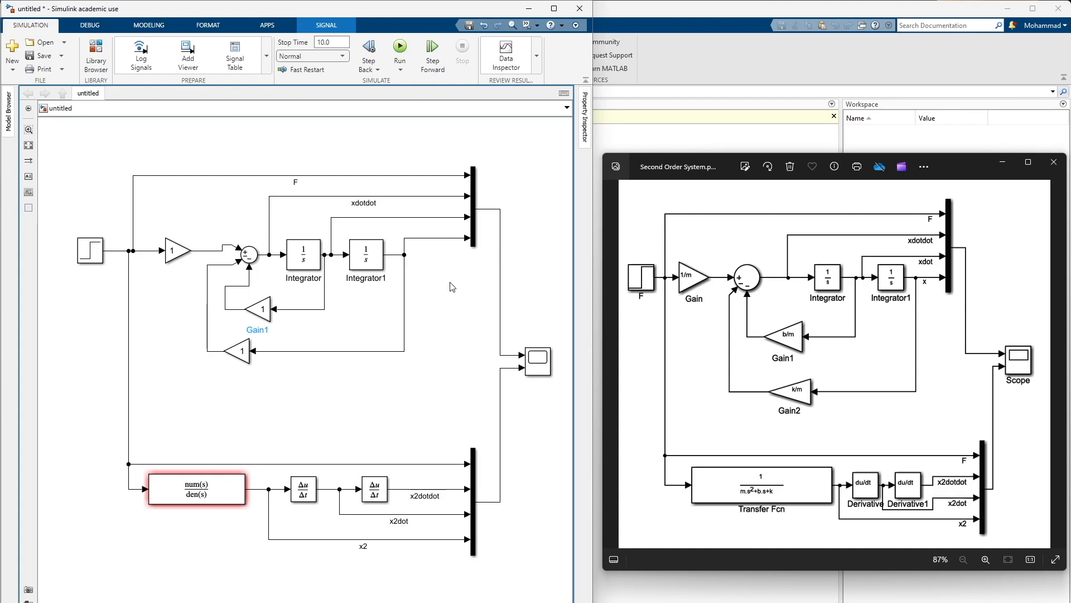
pyautogui.doubleClick(441, 218)
pyautogui.write('xdot')
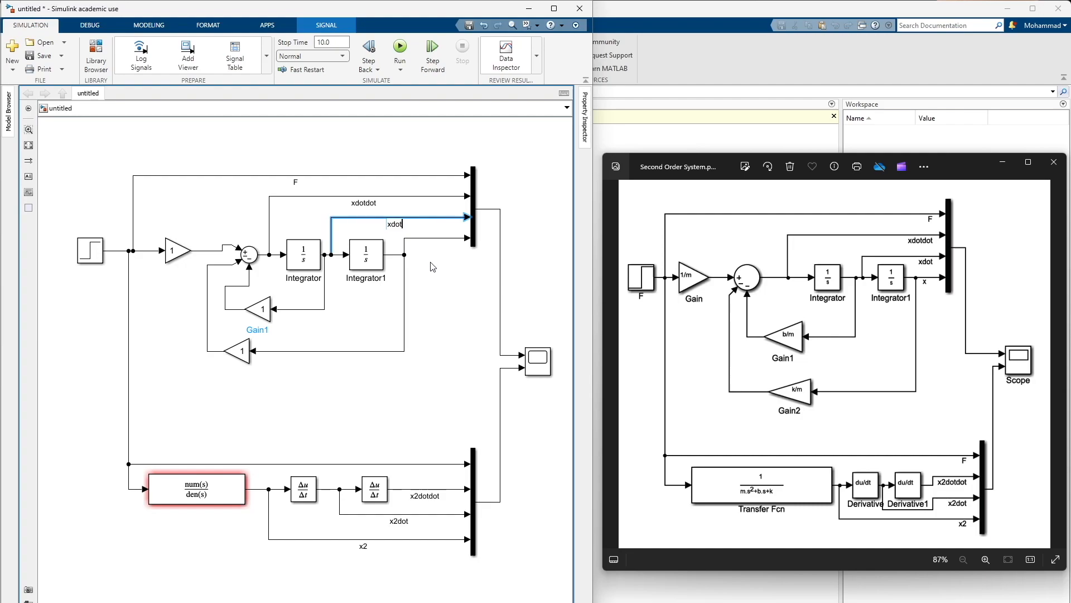
# Label the upper Mux's fourth input signal x
pyautogui.doubleClick(446, 239)
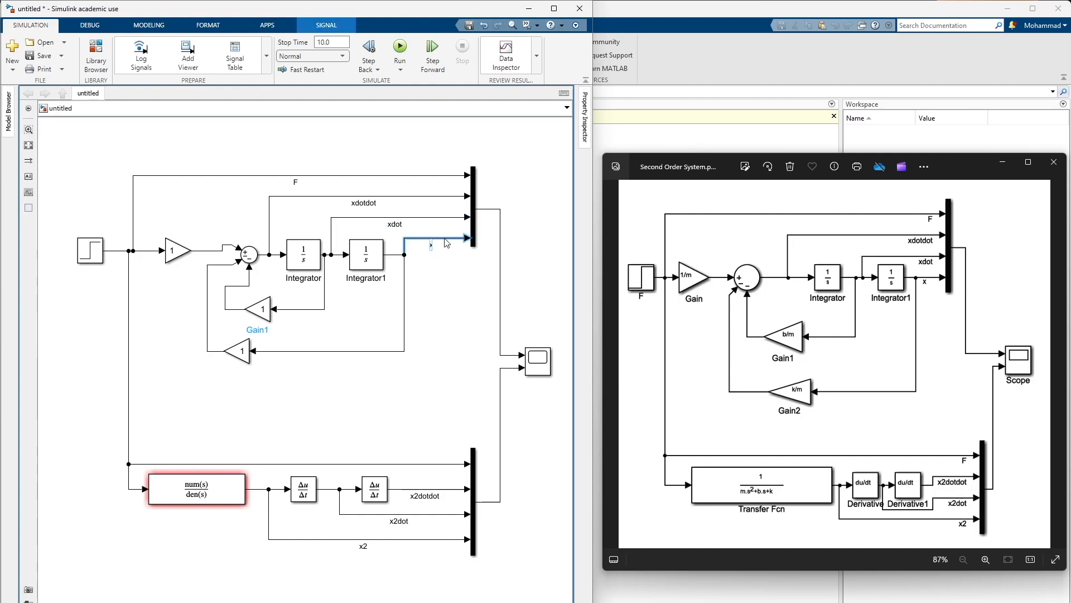
pyautogui.click(449, 268)
pyautogui.click(363, 255)
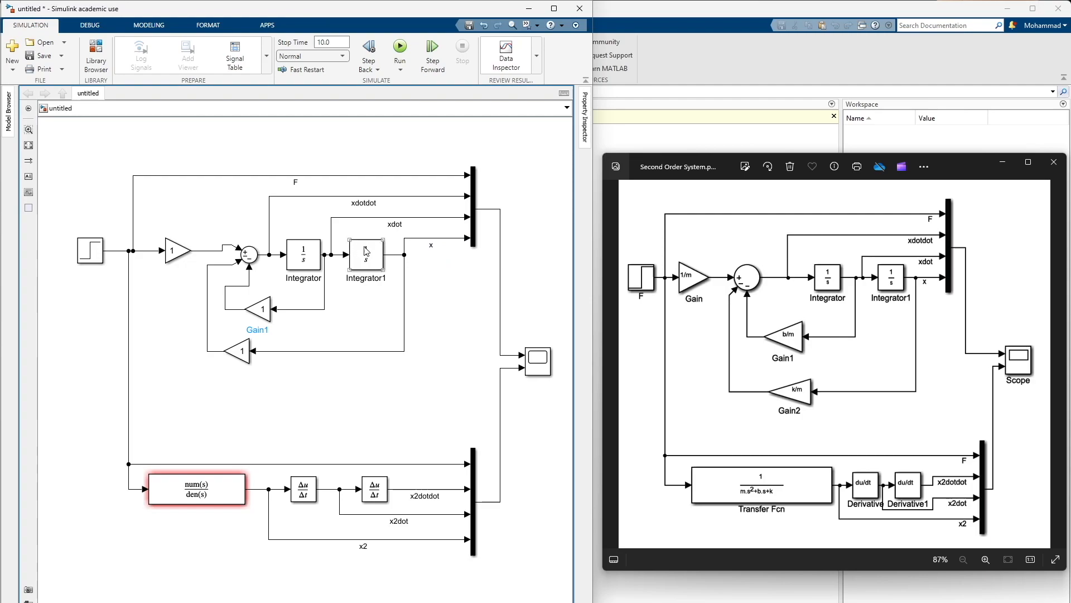
pyautogui.click(362, 249)
# Switch to the main MATLAB window and create a new blank script
pyautogui.click(615, 140)
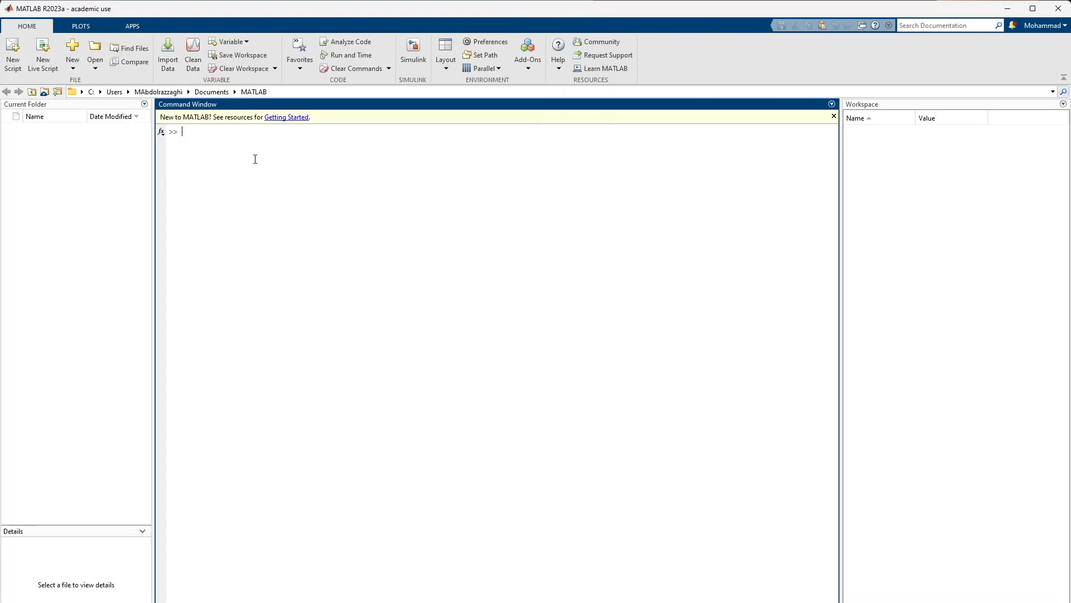
pyautogui.click(72, 66)
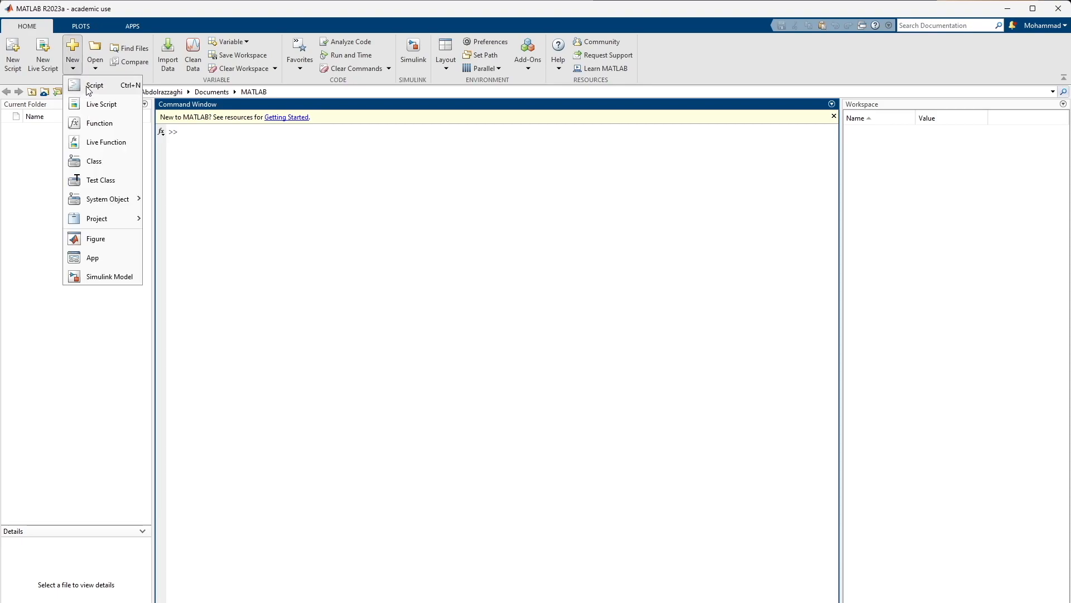
pyautogui.click(89, 88)
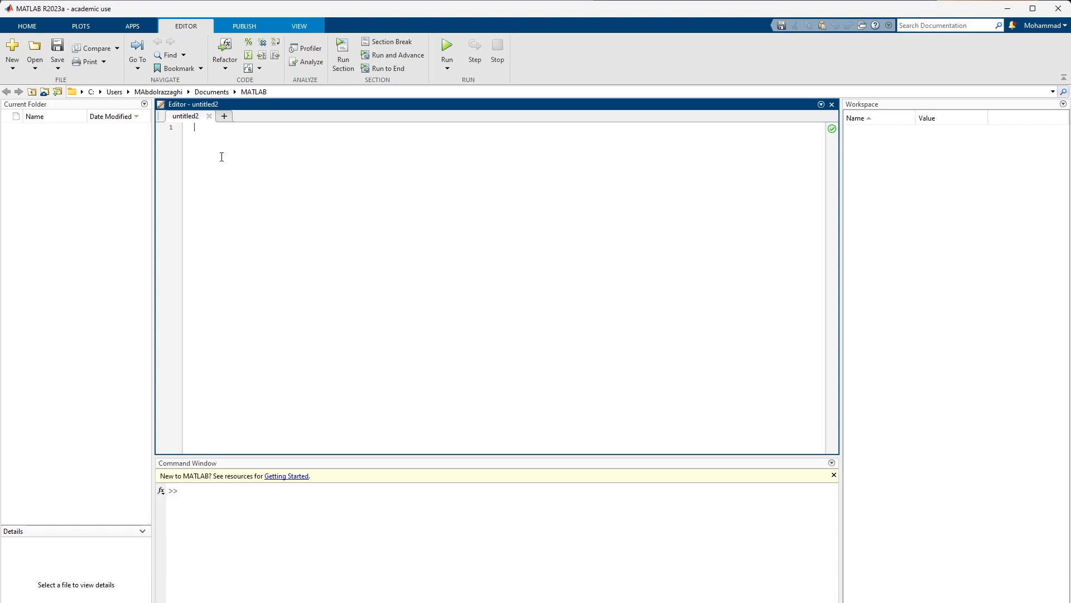
# Define the mass in the script's first line as m =2 with the comment % mass
pyautogui.write('m')
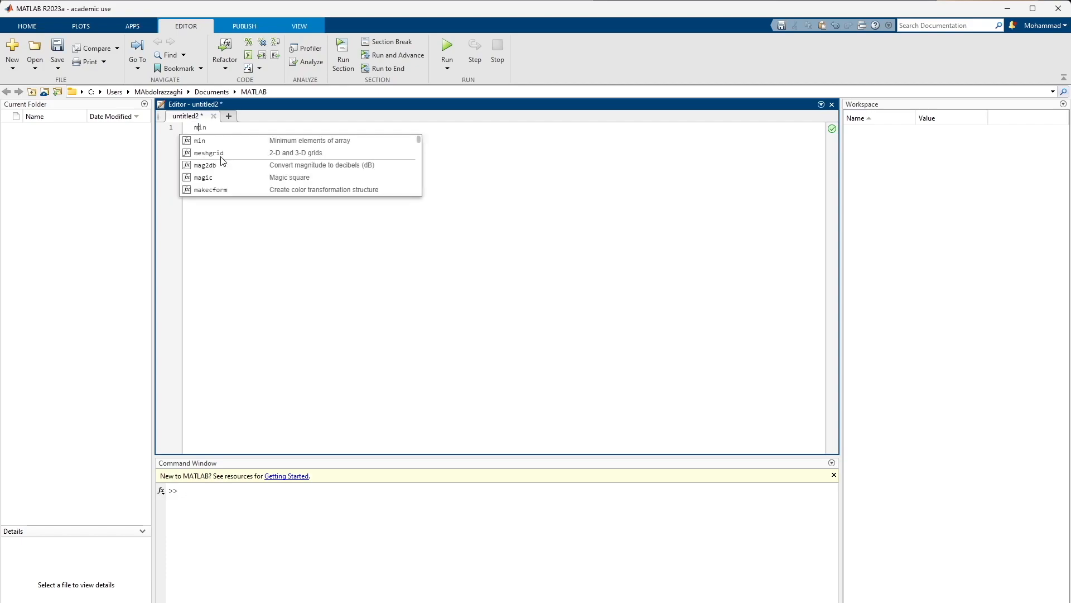
pyautogui.write(' =')
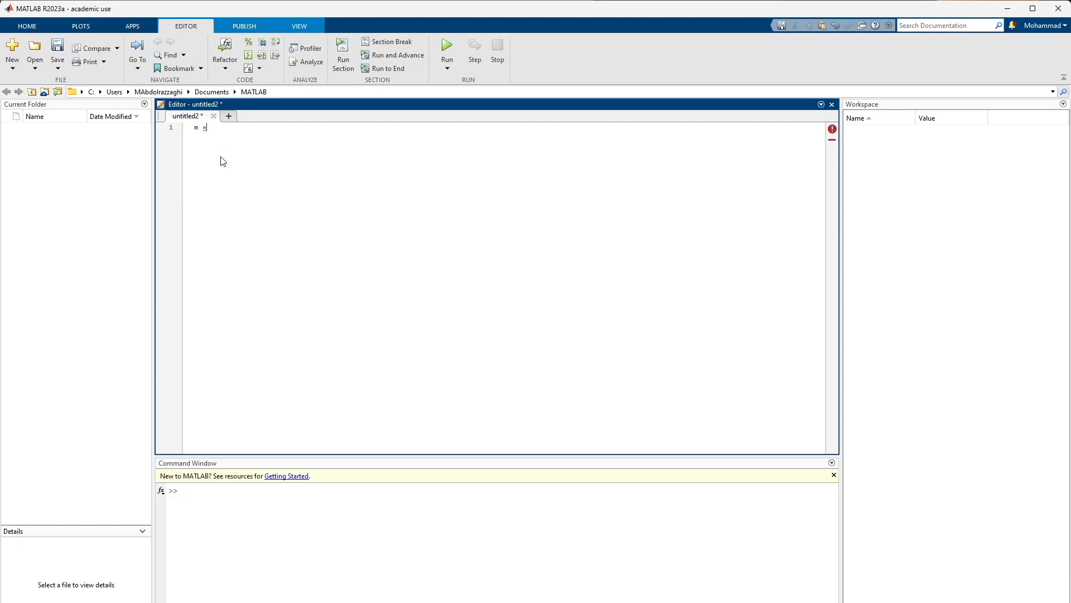
pyautogui.write('2 ')
pyautogui.write(' % ')
pyautogui.write('mass ')
pyautogui.write('b = ')
pyautogui.write('0.')
pyautogui.write('7   %')
pyautogui.write(' damper k ')
pyautogui.write('= 1 ')
pyautogui.write('$ spring')
# Add the script lines b = 0.7 with the comment % damper and k = 1 with the comment % spring
pyautogui.press('Left')
pyautogui.press('Left')
pyautogui.press('Left')
pyautogui.press('Delete')
pyautogui.write('%')
# Align the mass, damper and spring comments in one column with extra spaces
pyautogui.press('Left')
pyautogui.press('Left')
pyautogui.press('Left')
pyautogui.press('Left')
pyautogui.press('Left')
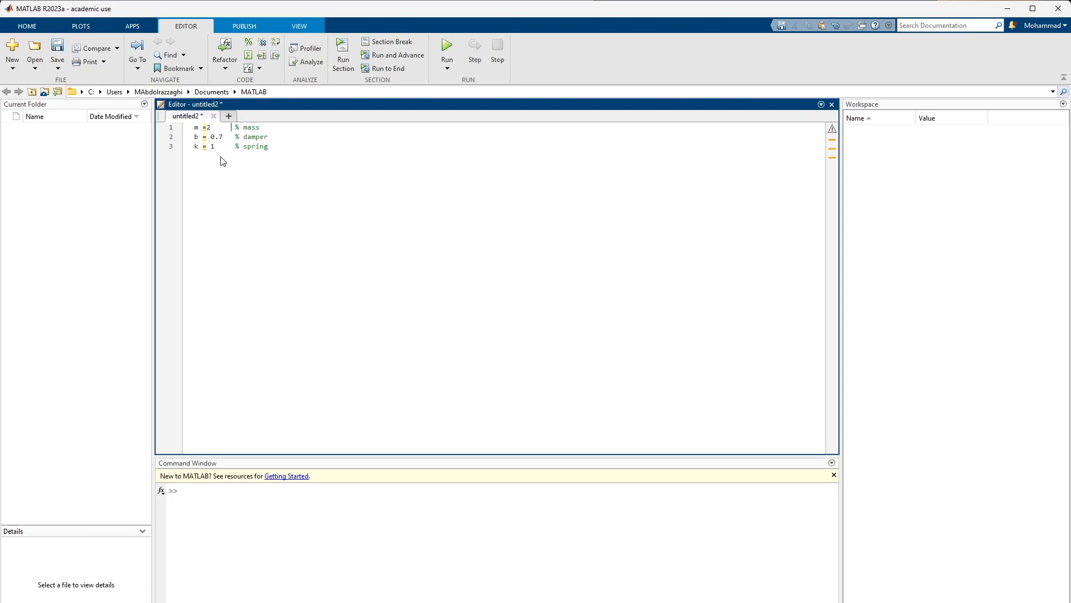
pyautogui.click(237, 188)
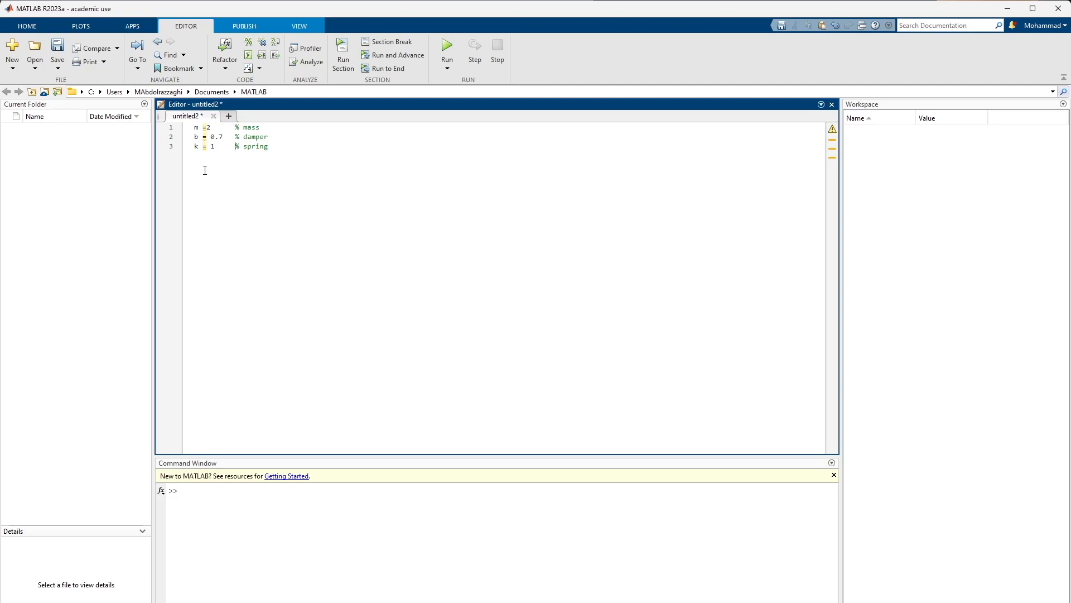
# Save the script as Simulink_Variables in the Documents MATLAB folder
pyautogui.click(58, 68)
pyautogui.click(77, 84)
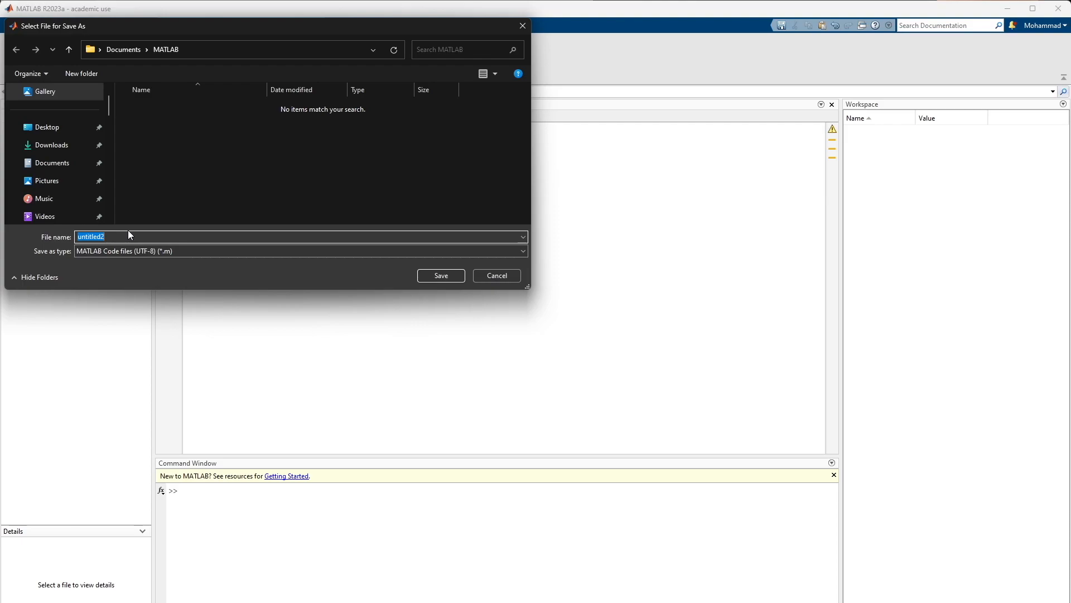
pyautogui.write('Simul')
pyautogui.write('ink')
pyautogui.write('_C')
pyautogui.write('ariables')
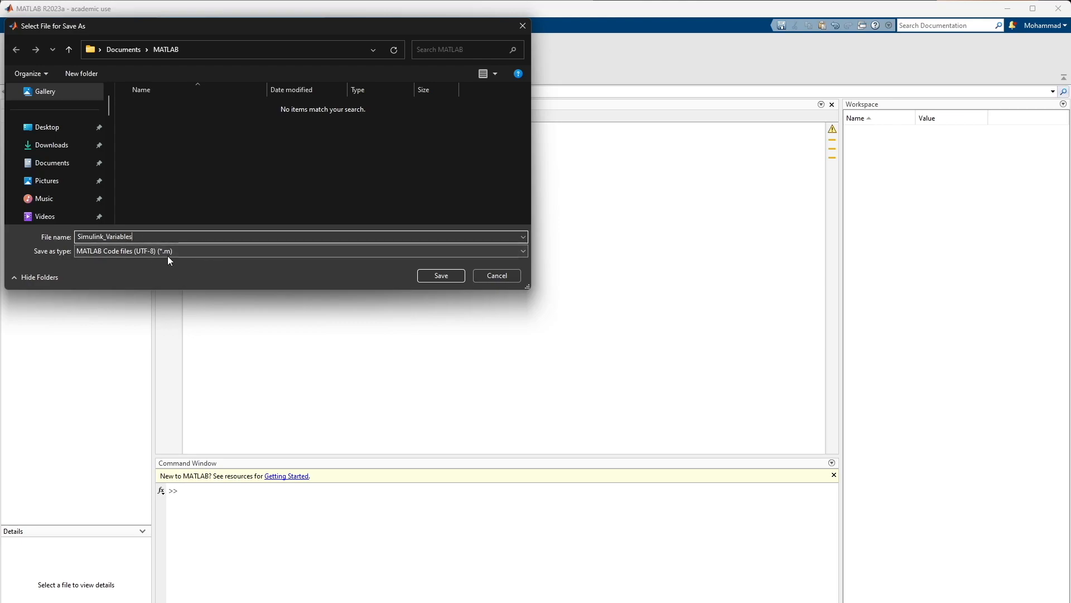
pyautogui.click(426, 276)
pyautogui.click(269, 197)
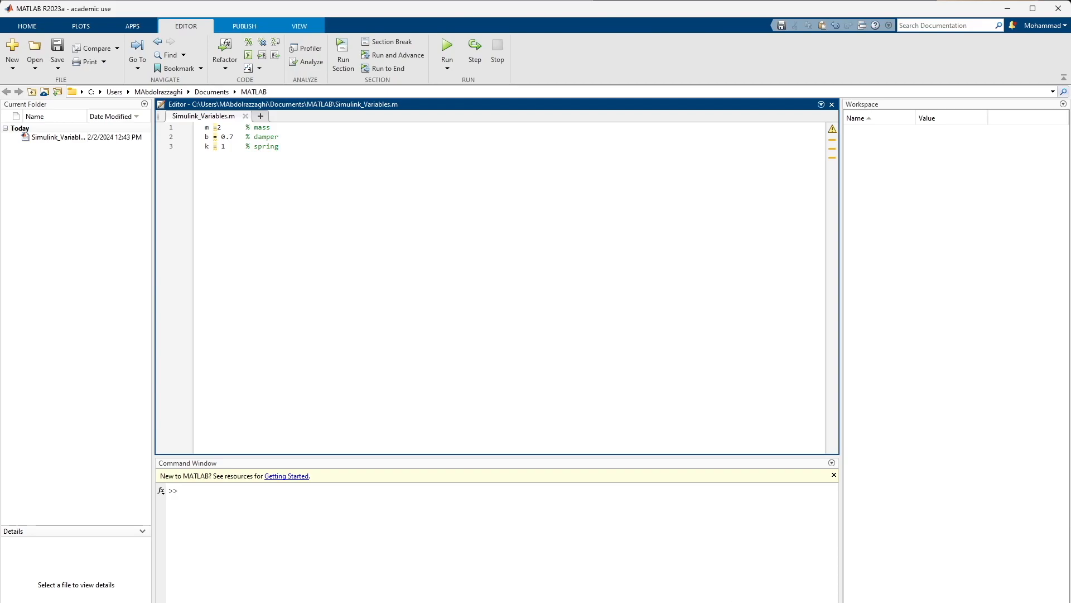
# Switch to the Simulink model window and save the model as Simulink_model in the MATLAB folder
pyautogui.click(793, 575)
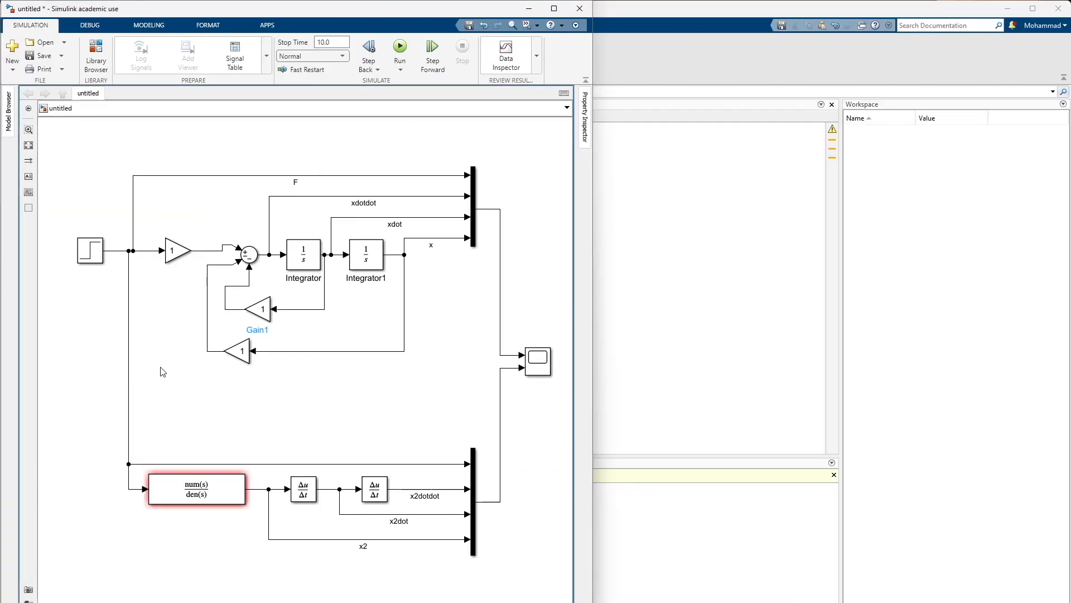
pyautogui.click(219, 493)
pyautogui.click(63, 55)
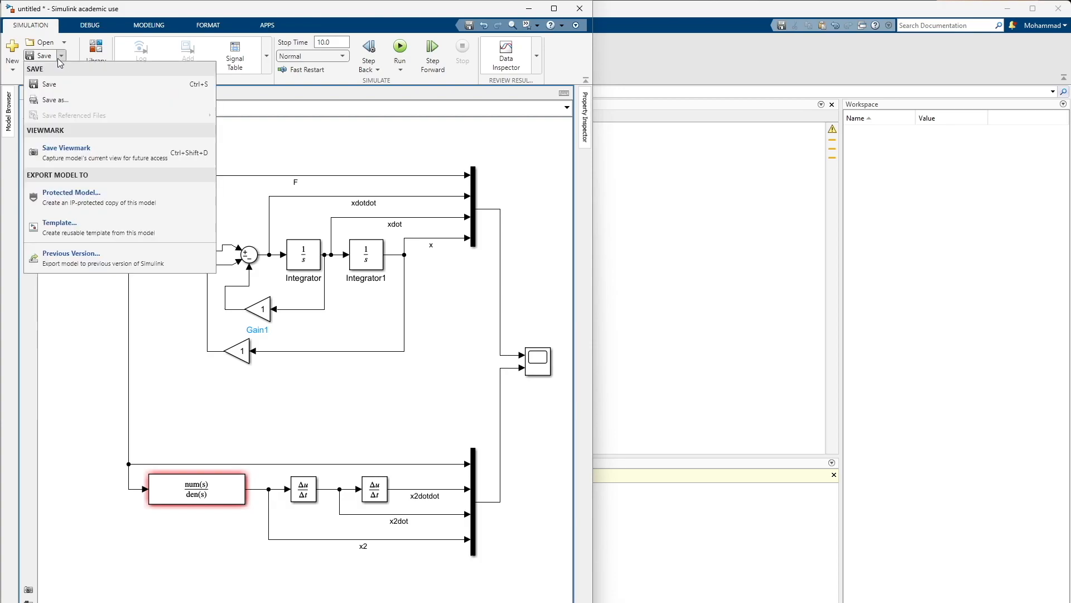
pyautogui.click(56, 80)
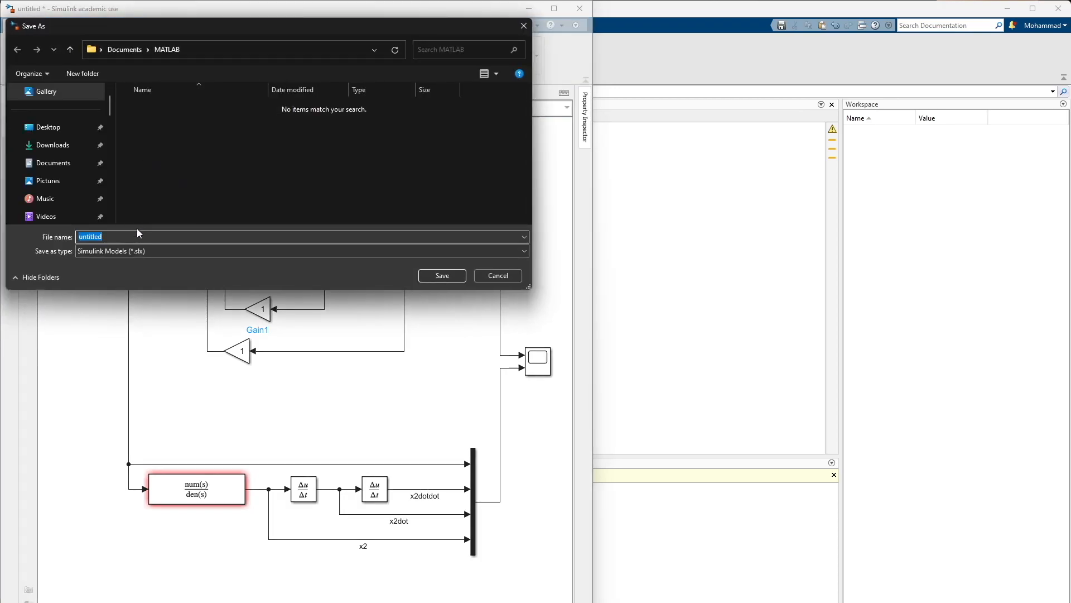
pyautogui.write('Simulink')
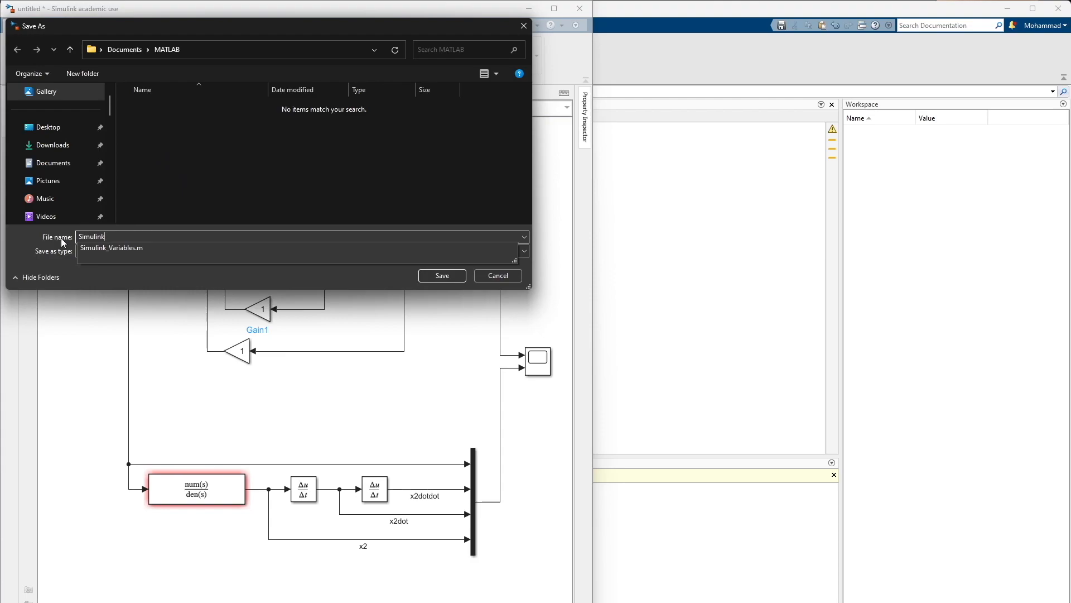
pyautogui.write('_model')
pyautogui.click(427, 275)
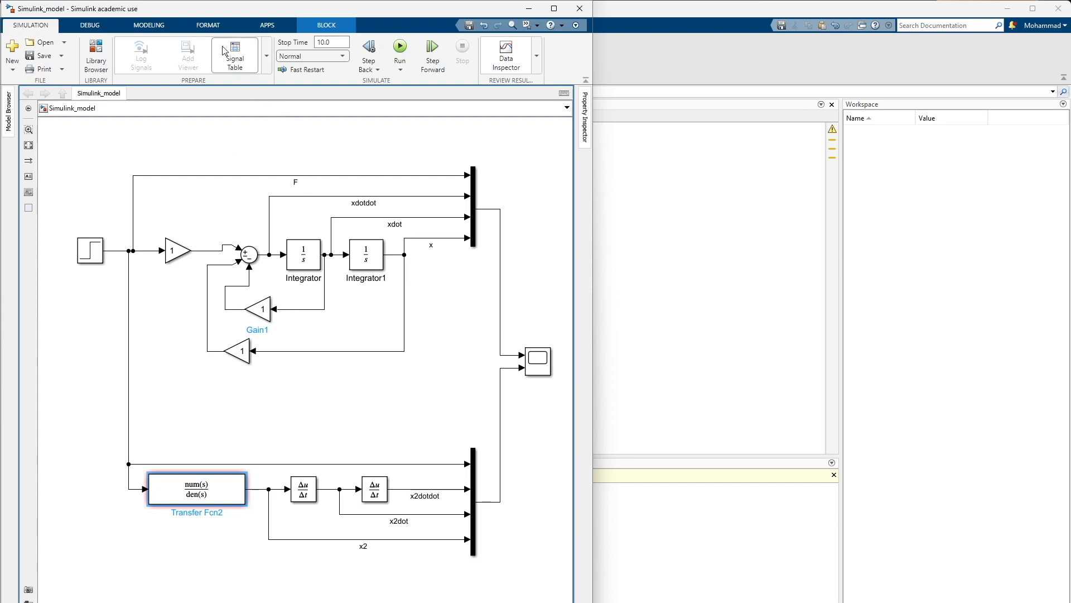
# Open the model properties' PreLoadFcn callback for editing
pyautogui.click(155, 25)
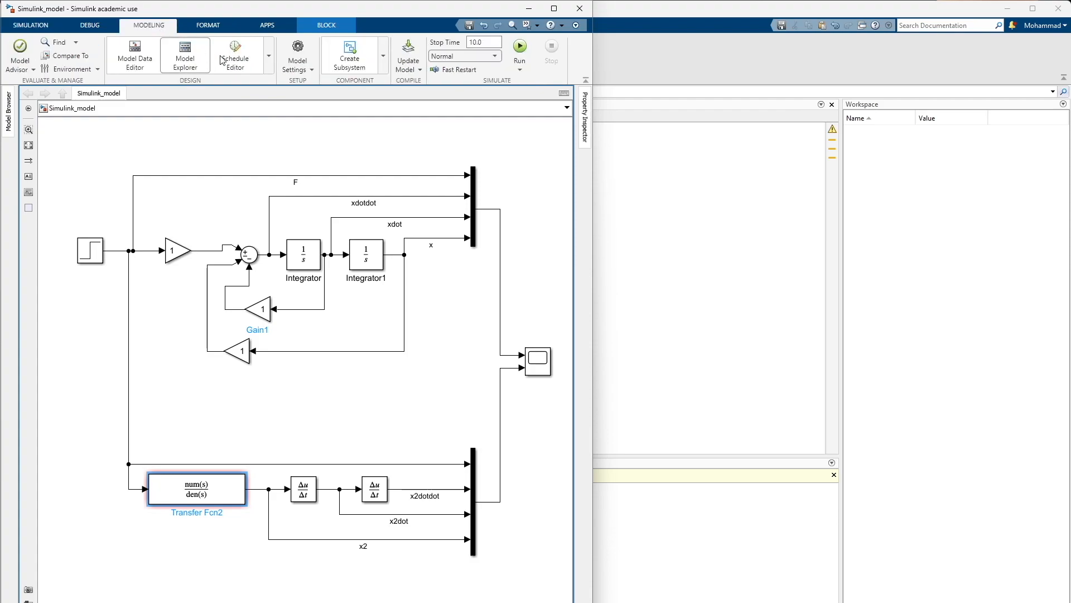
pyautogui.click(303, 68)
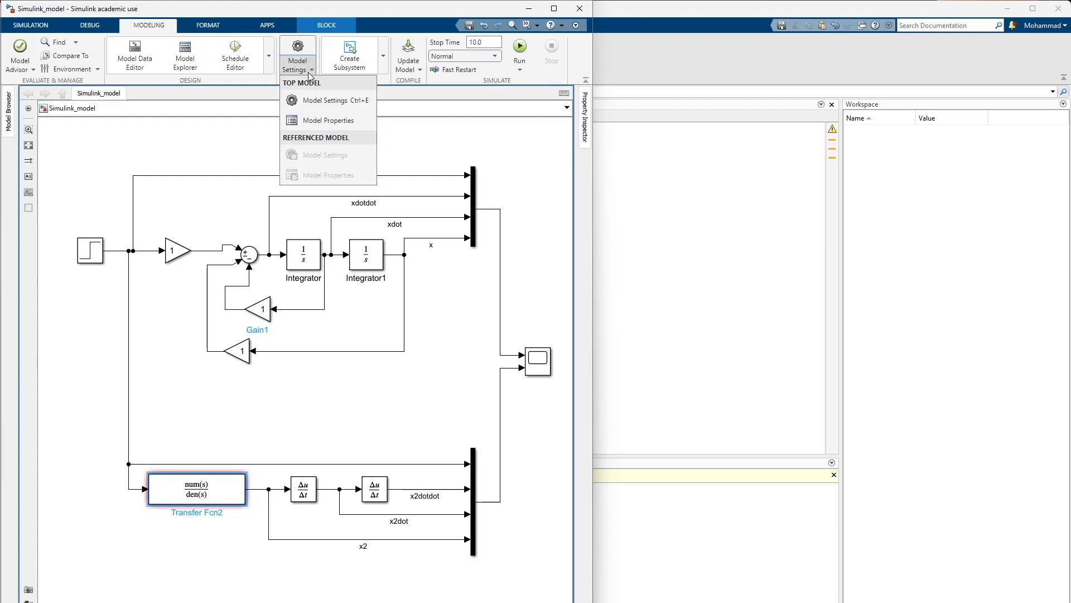
pyautogui.click(351, 122)
pyautogui.moveTo(667, 247); pyautogui.dragTo(650, 177)
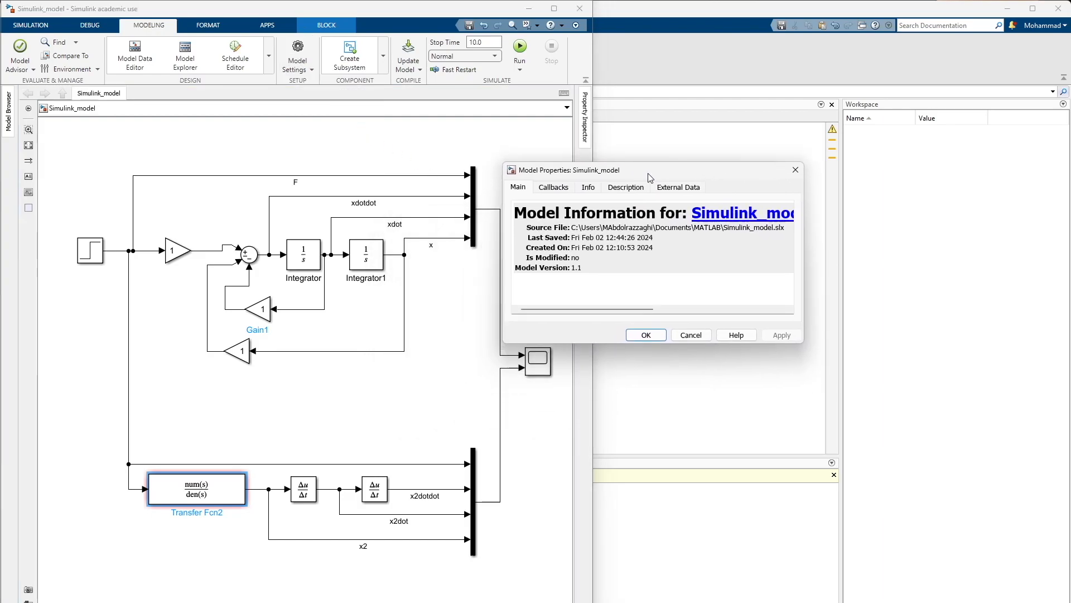
pyautogui.click(554, 190)
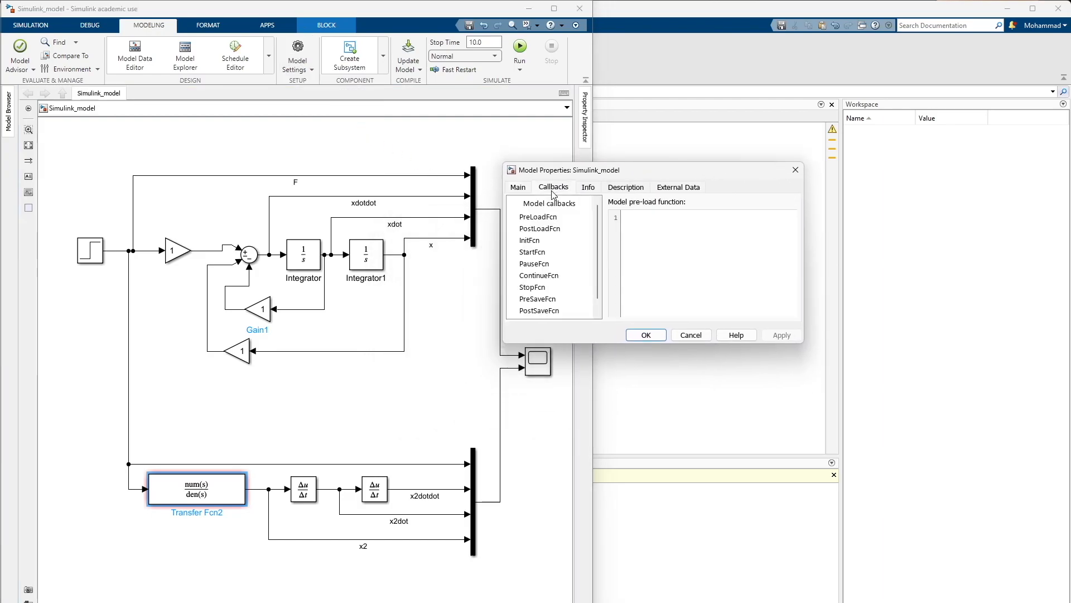
pyautogui.click(546, 218)
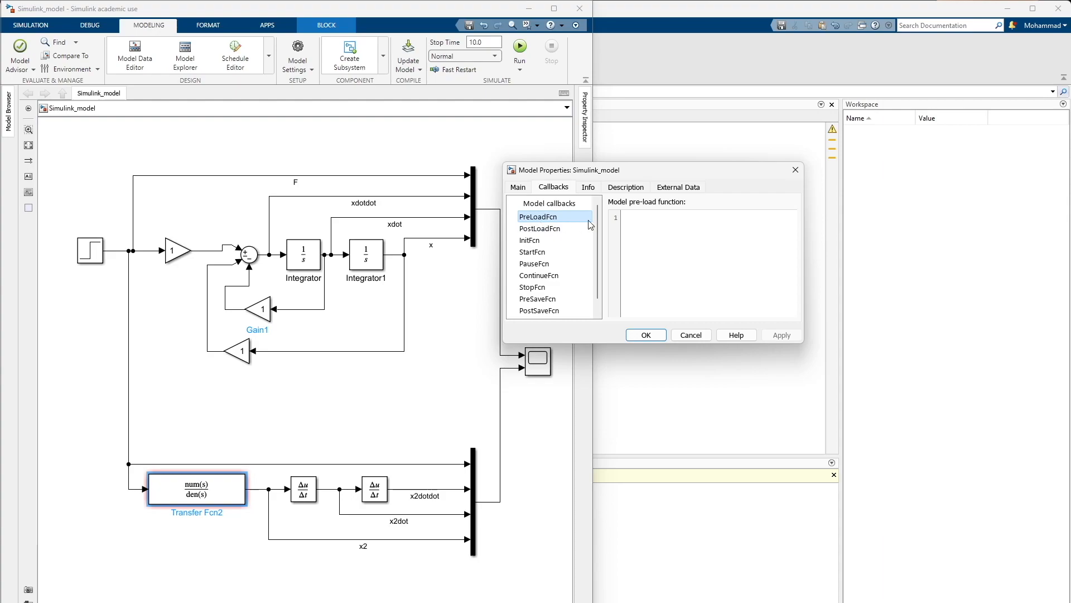
pyautogui.click(642, 224)
# Rearrange the windows and widen the Current Folder's Name column so the full script name can be read beside the model properties
pyautogui.moveTo(678, 169); pyautogui.dragTo(839, 236)
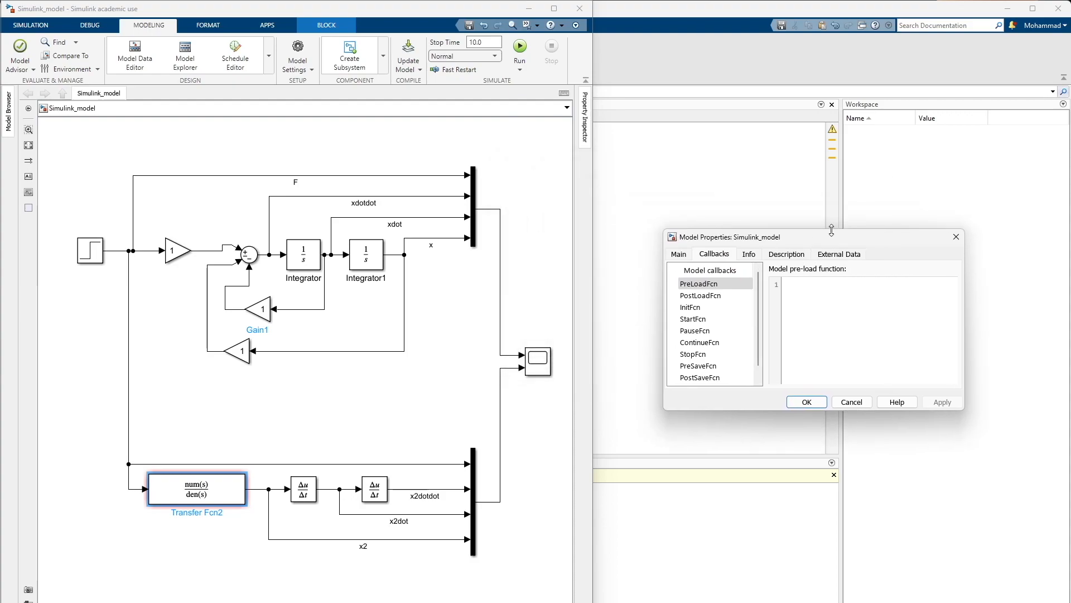
pyautogui.moveTo(469, 11); pyautogui.dragTo(656, 12)
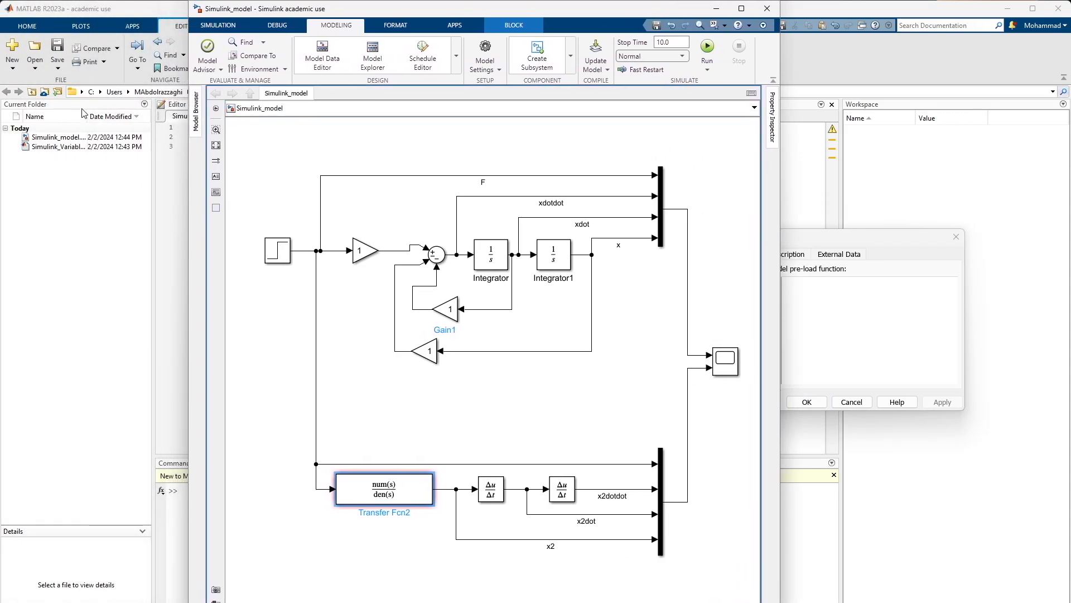
pyautogui.moveTo(86, 116); pyautogui.dragTo(116, 114)
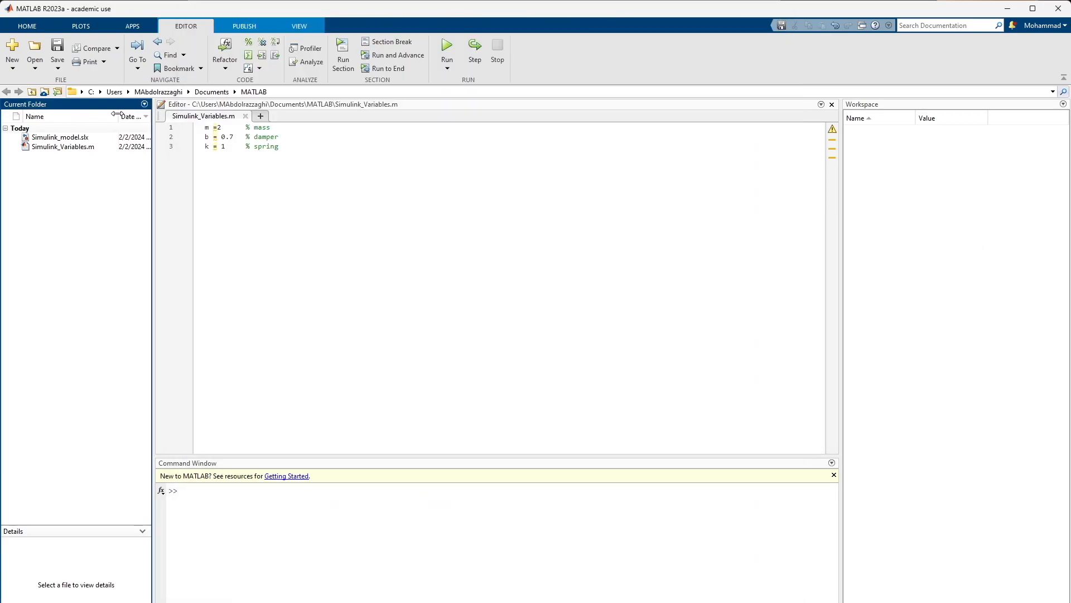
pyautogui.moveTo(733, 601)
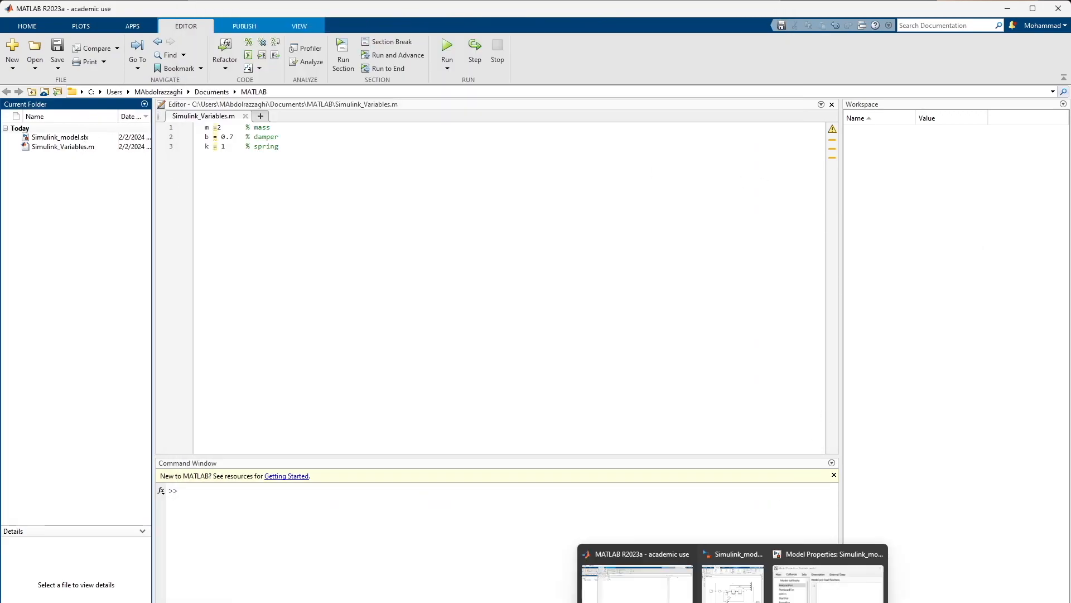
pyautogui.click(828, 580)
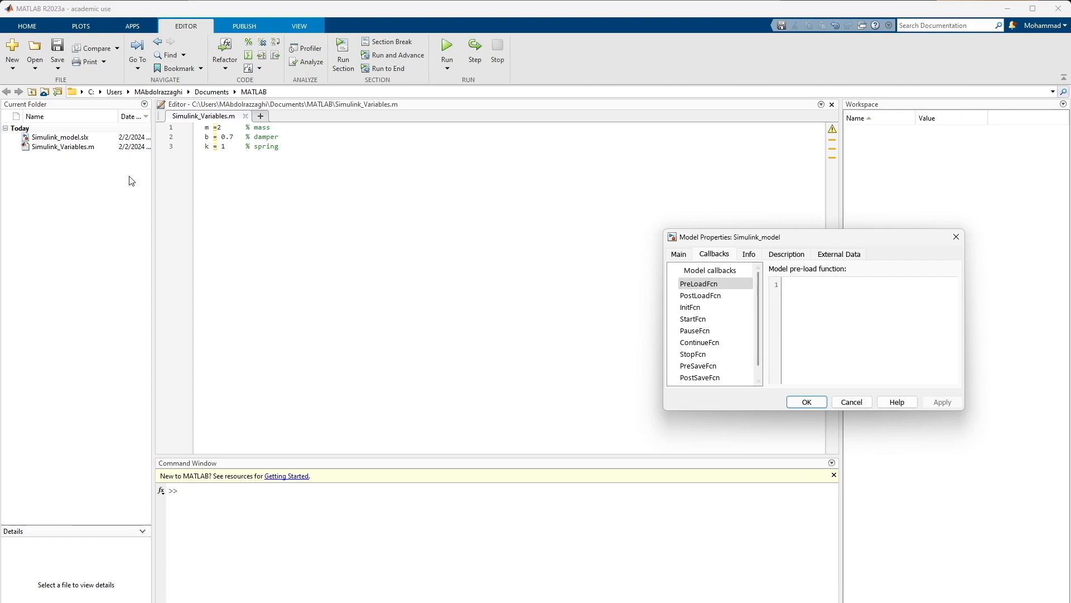
# Set the model pre-load function to Simulink_Variables, copy that text and apply the change
pyautogui.write('Simul')
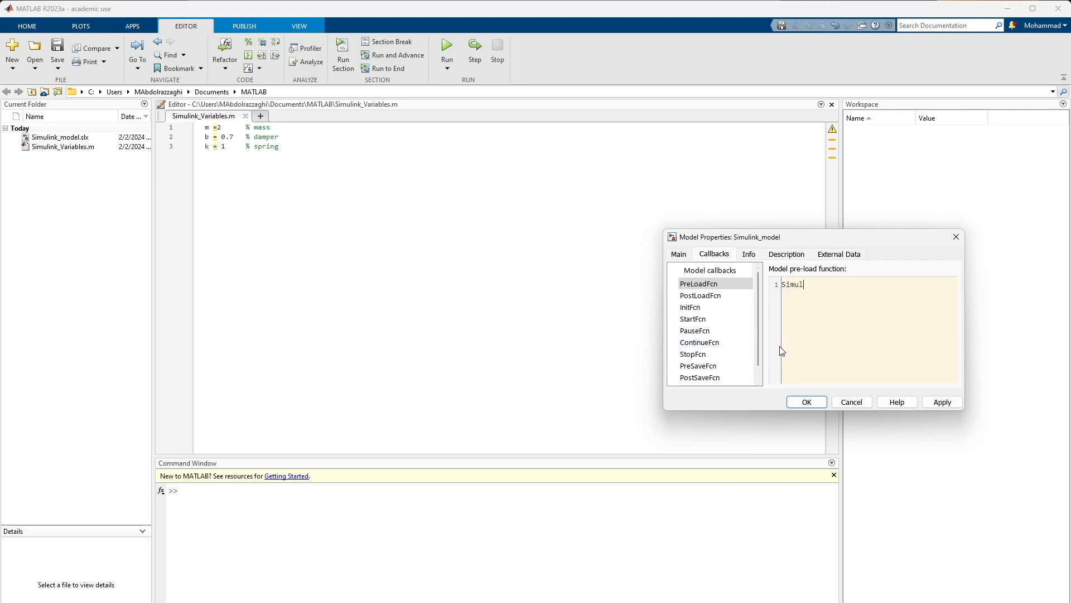
pyautogui.write('ink_V')
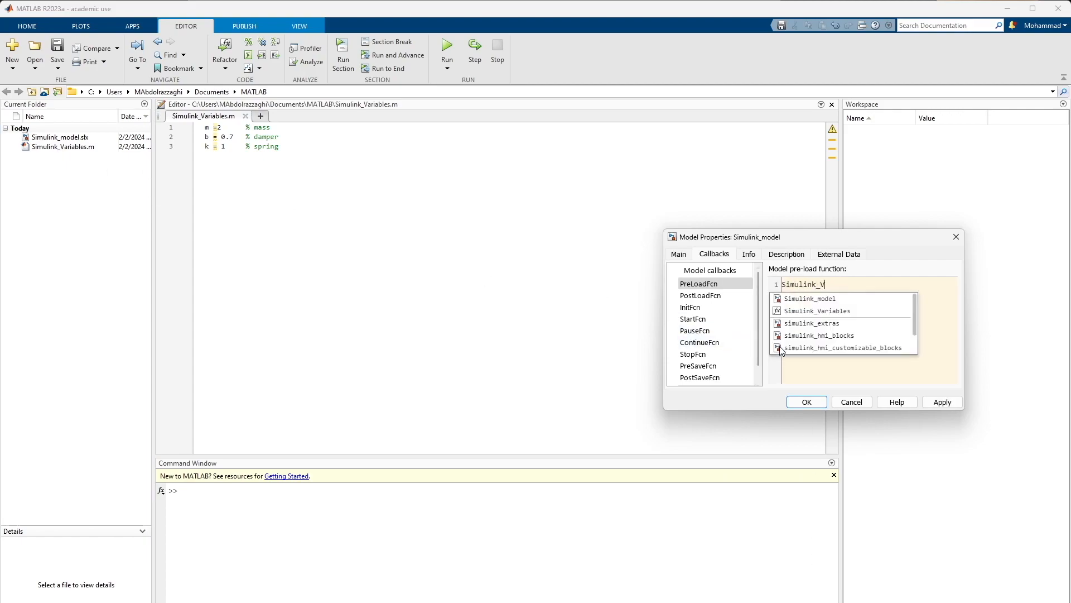
pyautogui.write('ariables')
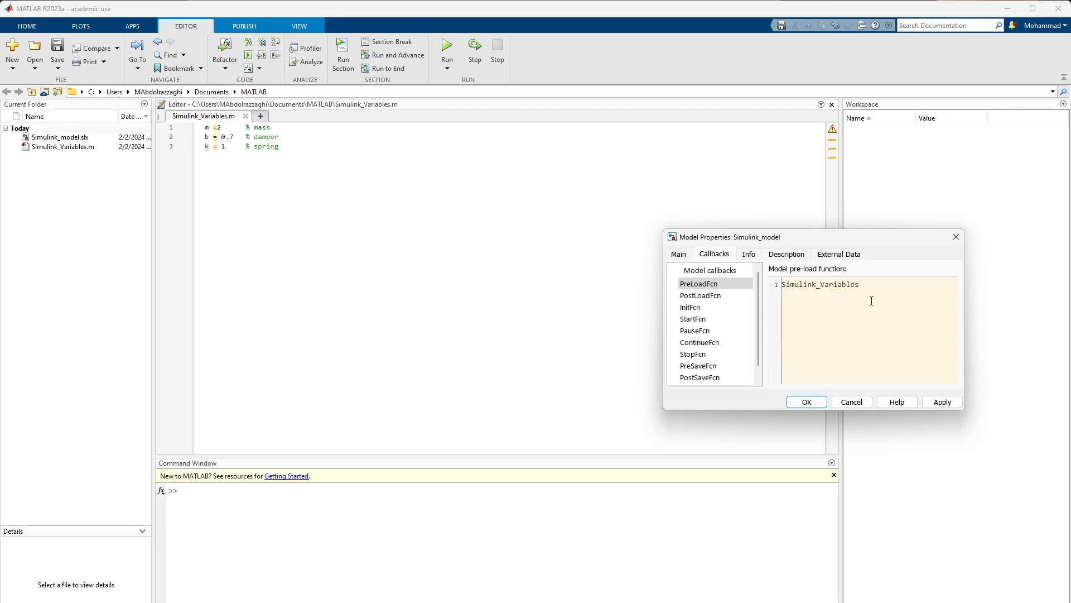
pyautogui.hotkey('ctrl', 'a')
pyautogui.hotkey('ctrl', 'c')
pyautogui.click(941, 402)
# Set the InitFcn callback to Simulink_Variables as well, apply it and close the model properties
pyautogui.click(704, 319)
pyautogui.click(708, 308)
pyautogui.click(810, 294)
pyautogui.hotkey('ctrl', 'v')
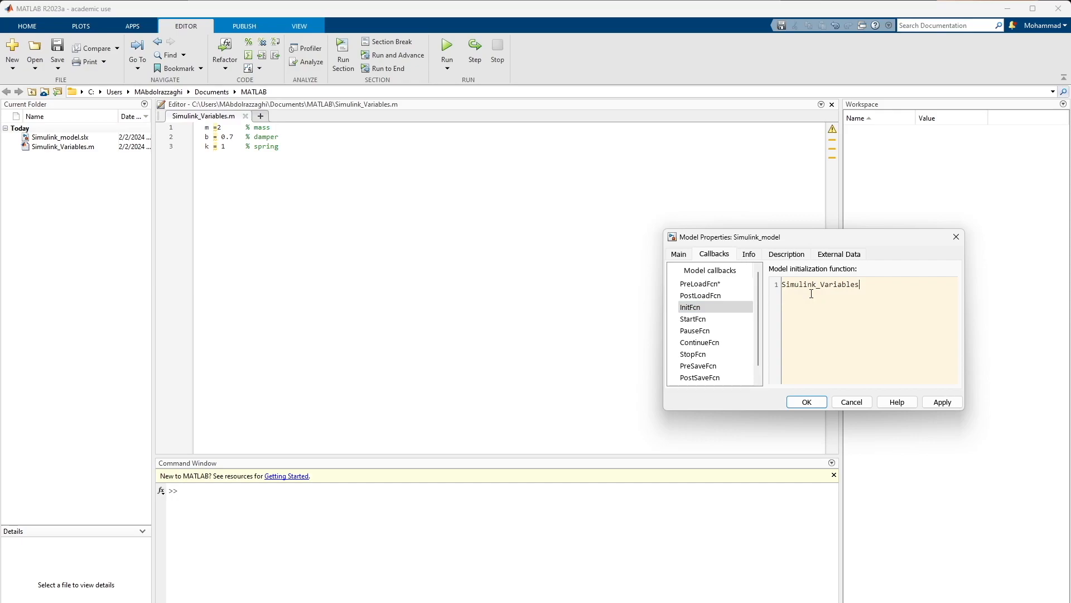
pyautogui.click(948, 403)
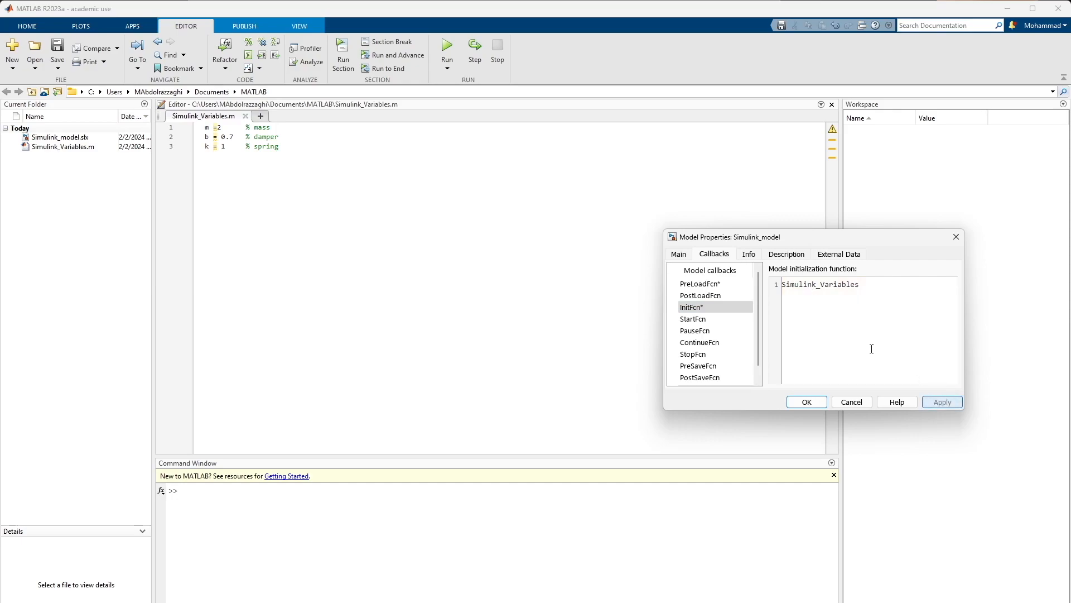
pyautogui.click(812, 401)
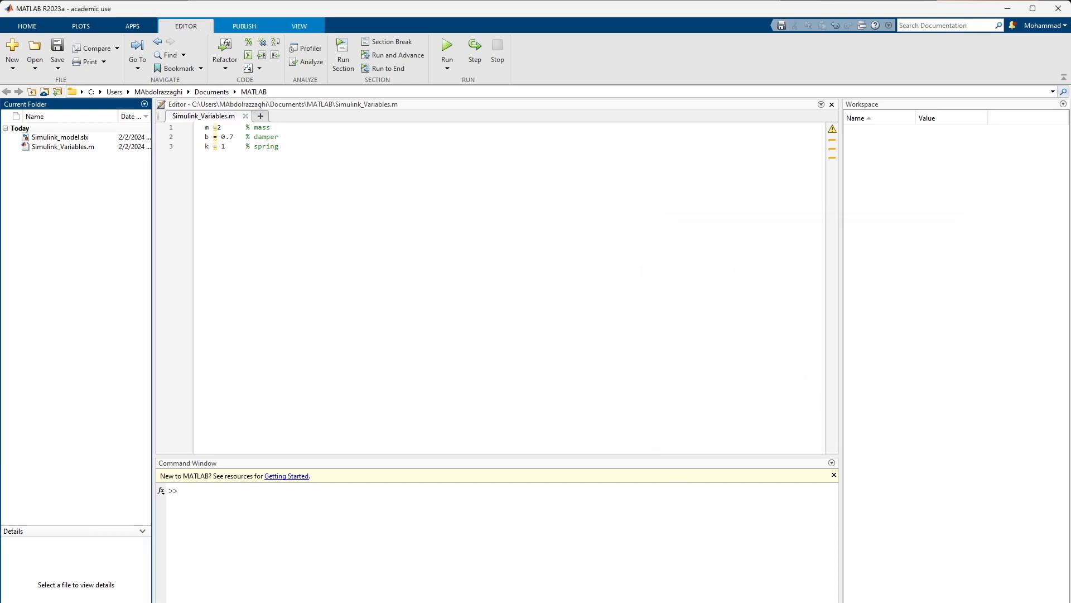
# Bring the Simulink model window back to the front and deselect the Transfer Fcn block
pyautogui.moveTo(765, 600)
pyautogui.click(791, 578)
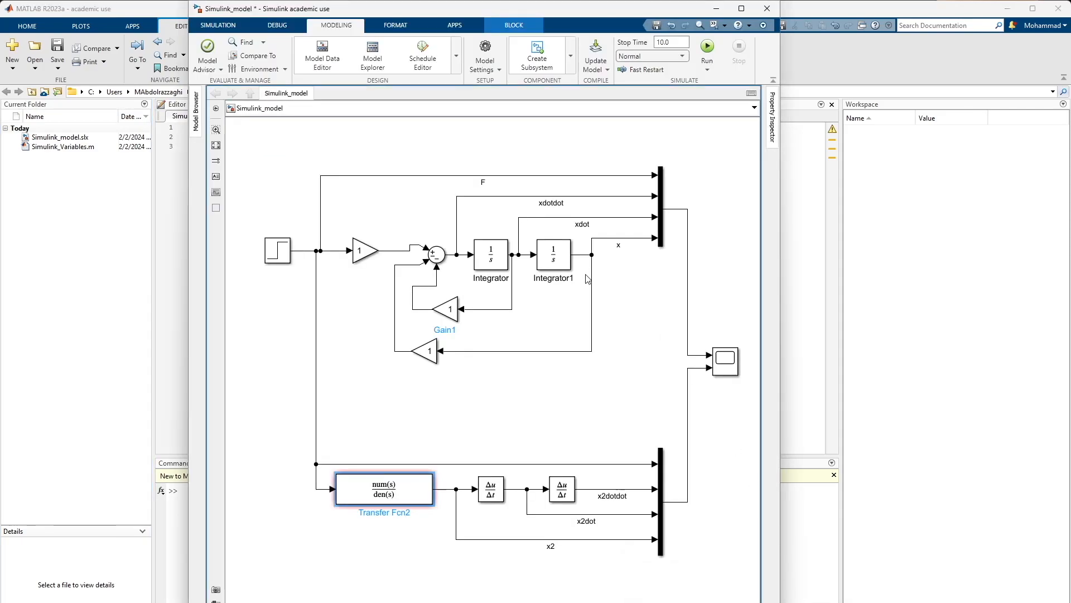
pyautogui.click(459, 147)
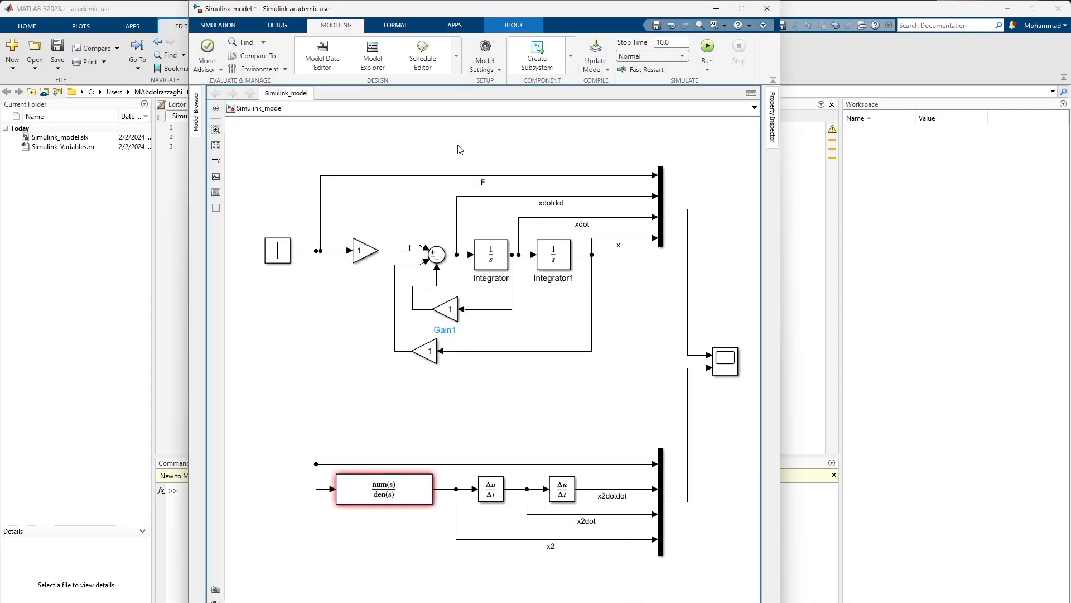
# Check the numerator and denominator coefficients of the Transfer Fcn2 block, accept them as they are and deselect the block
pyautogui.click(374, 494)
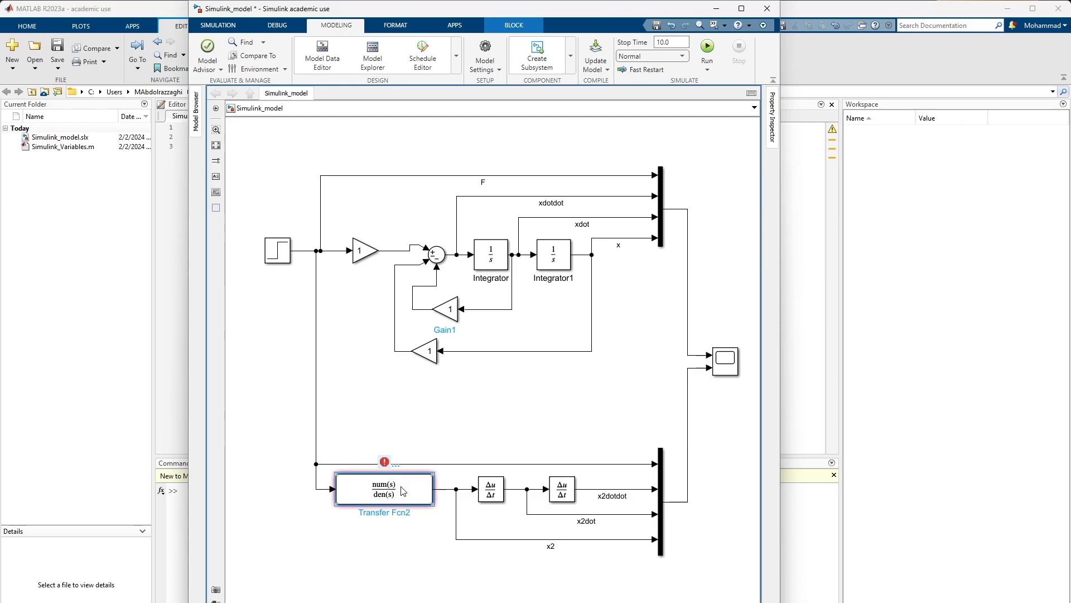
pyautogui.doubleClick(403, 491)
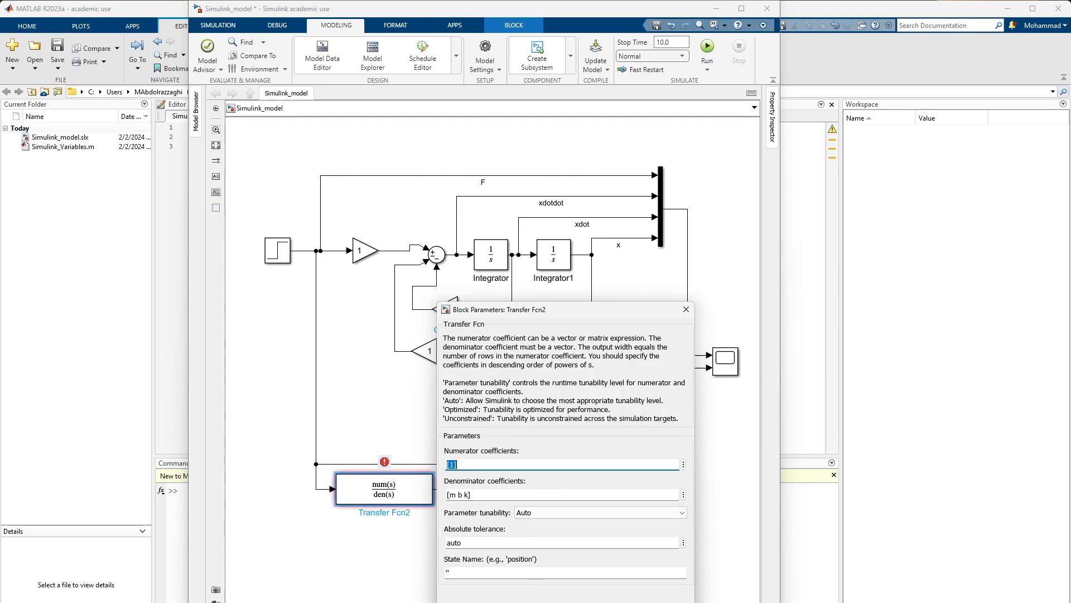
pyautogui.press('Return')
pyautogui.click(438, 420)
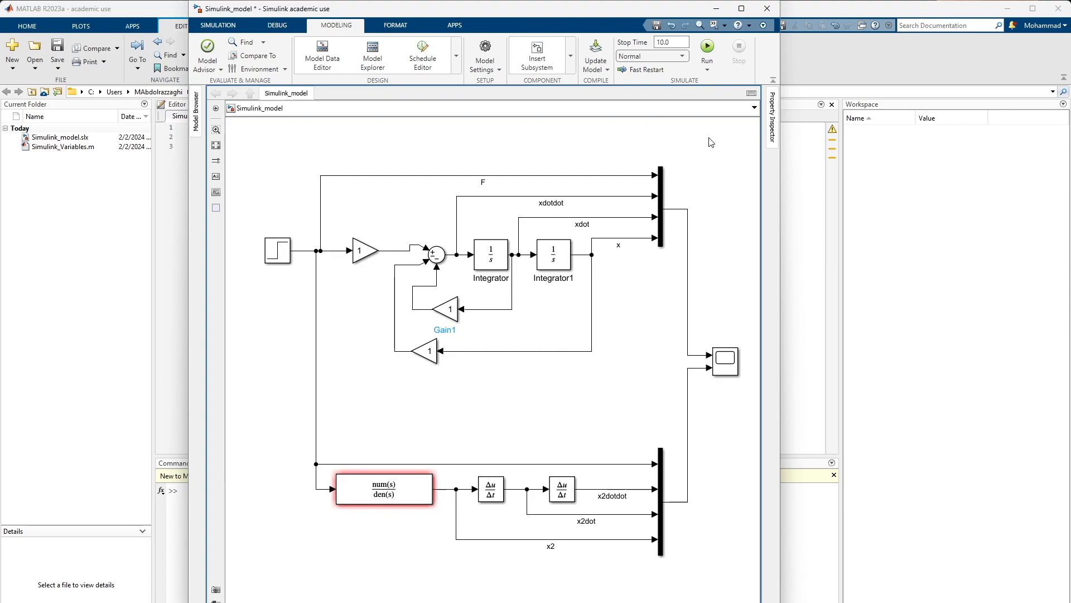
# Run the simulation and display the results in an enlarged Scope window
pyautogui.click(707, 47)
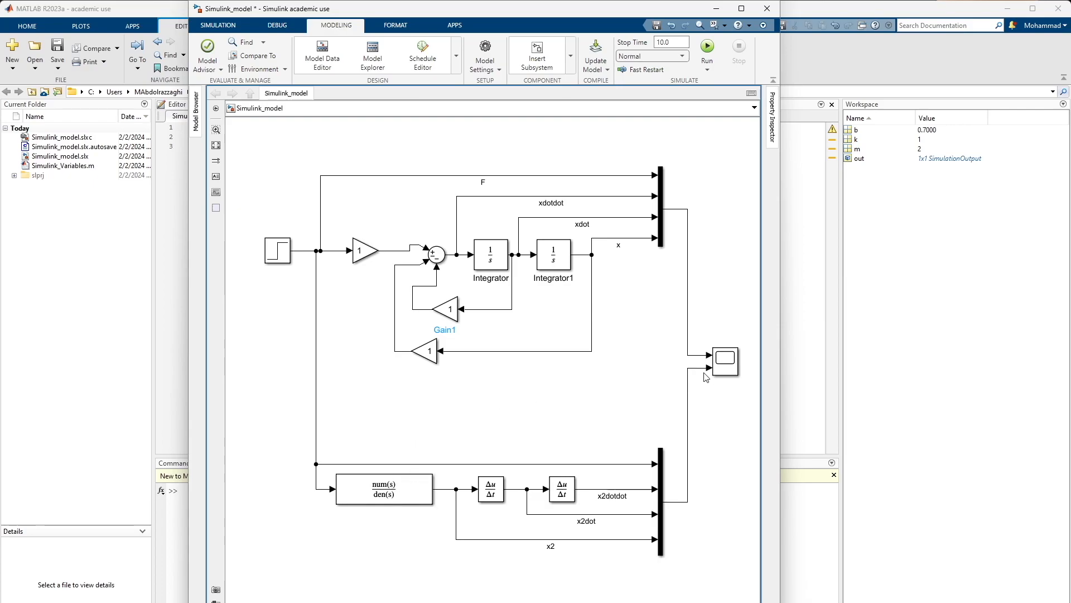
pyautogui.doubleClick(730, 362)
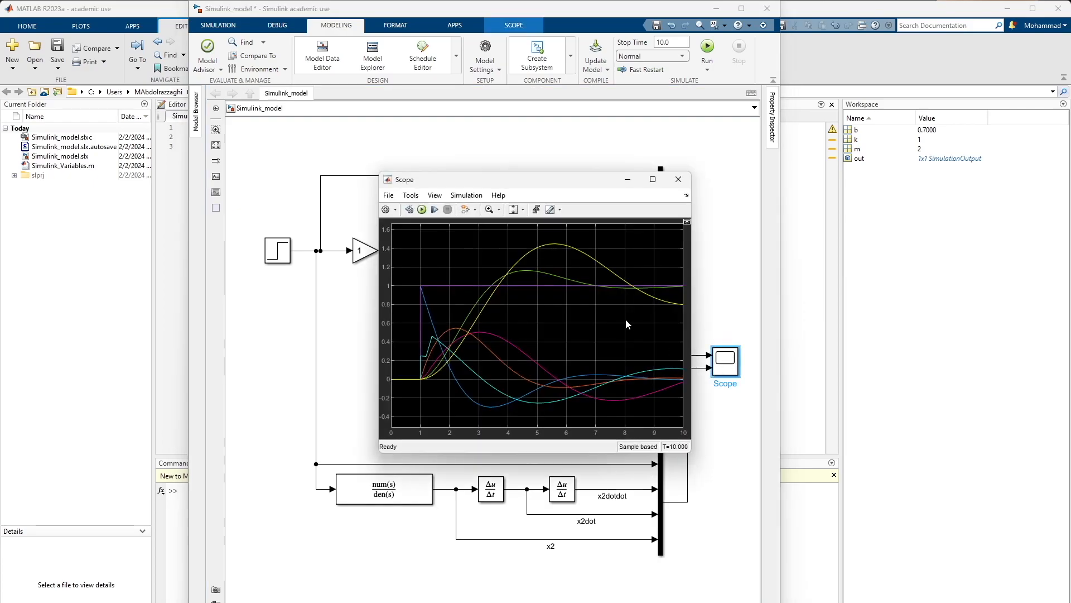
pyautogui.moveTo(533, 186); pyautogui.dragTo(456, 142)
pyautogui.moveTo(617, 408); pyautogui.dragTo(804, 584)
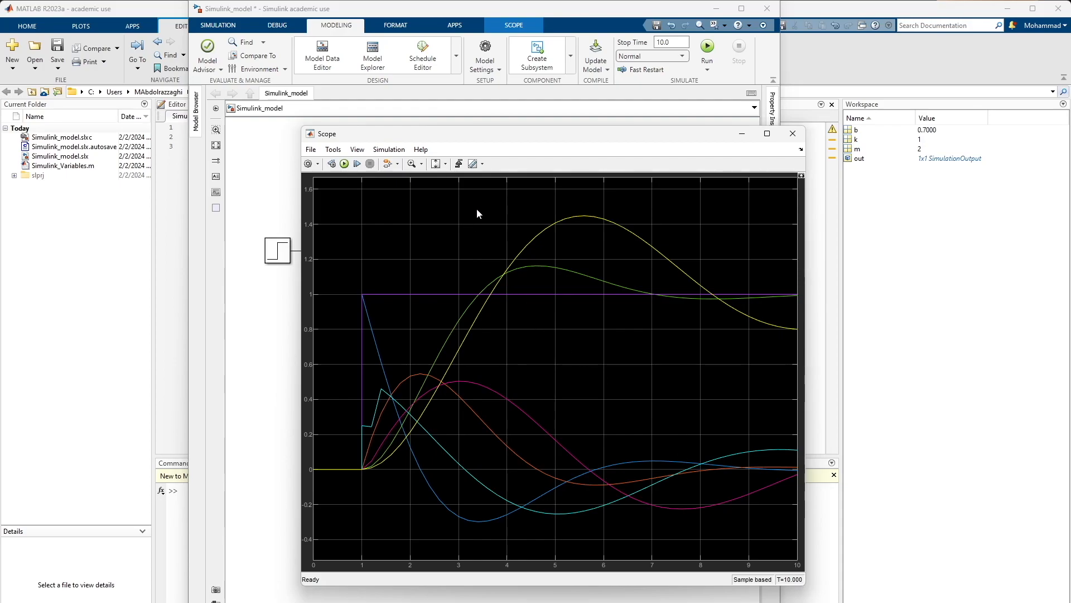
# Arrange the Scope and model windows side by side and show the legend in the Scope plot
pyautogui.moveTo(536, 137); pyautogui.dragTo(293, 103)
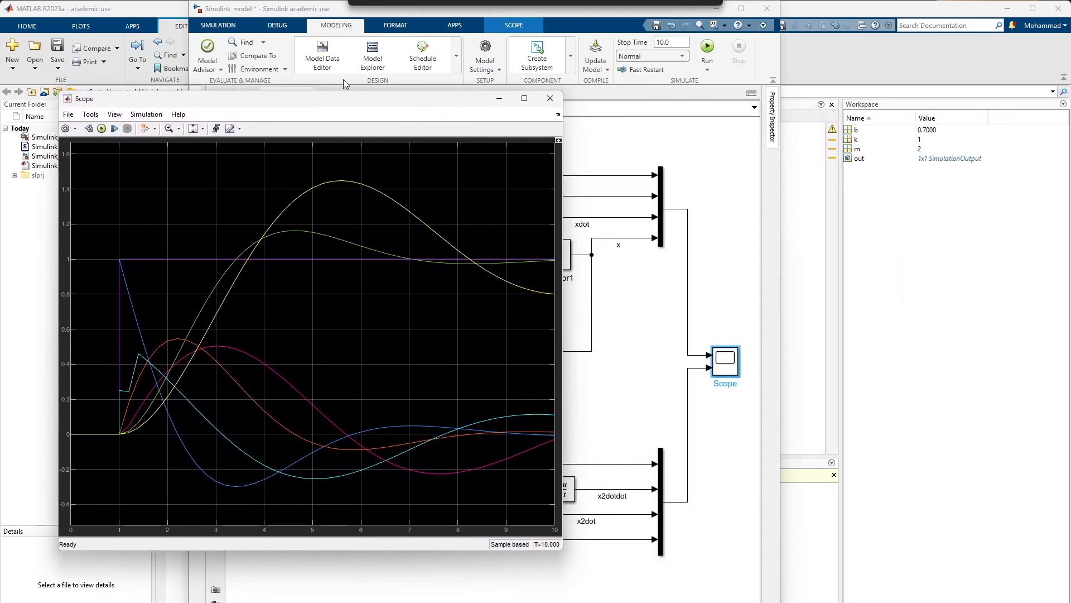
pyautogui.moveTo(603, 9); pyautogui.dragTo(1069, 23)
pyautogui.moveTo(268, 109); pyautogui.dragTo(226, 112)
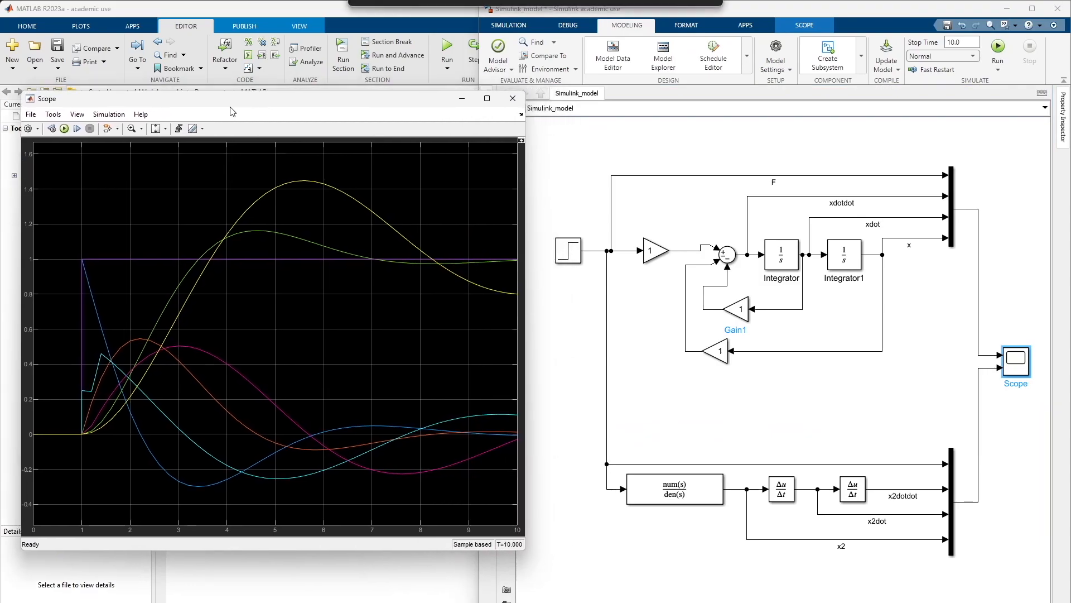
pyautogui.moveTo(521, 342); pyautogui.dragTo(479, 342)
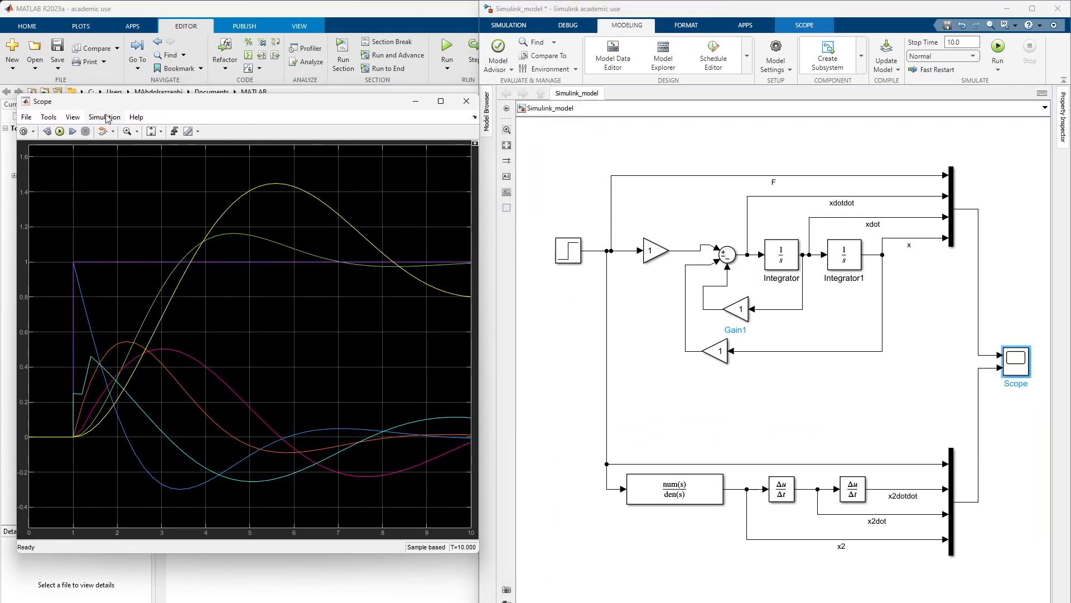
pyautogui.click(72, 118)
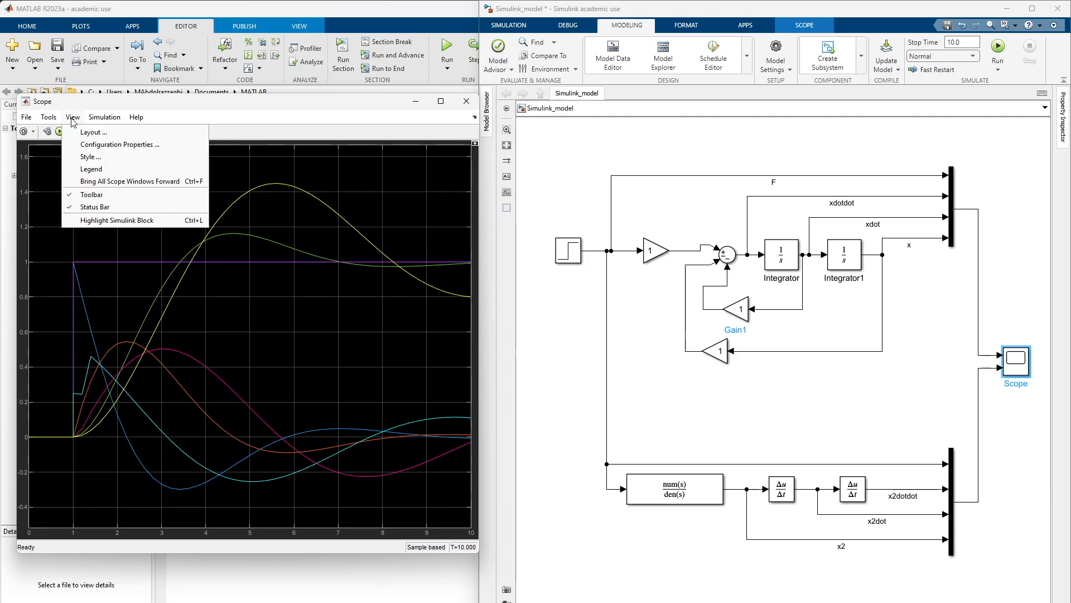
pyautogui.click(77, 170)
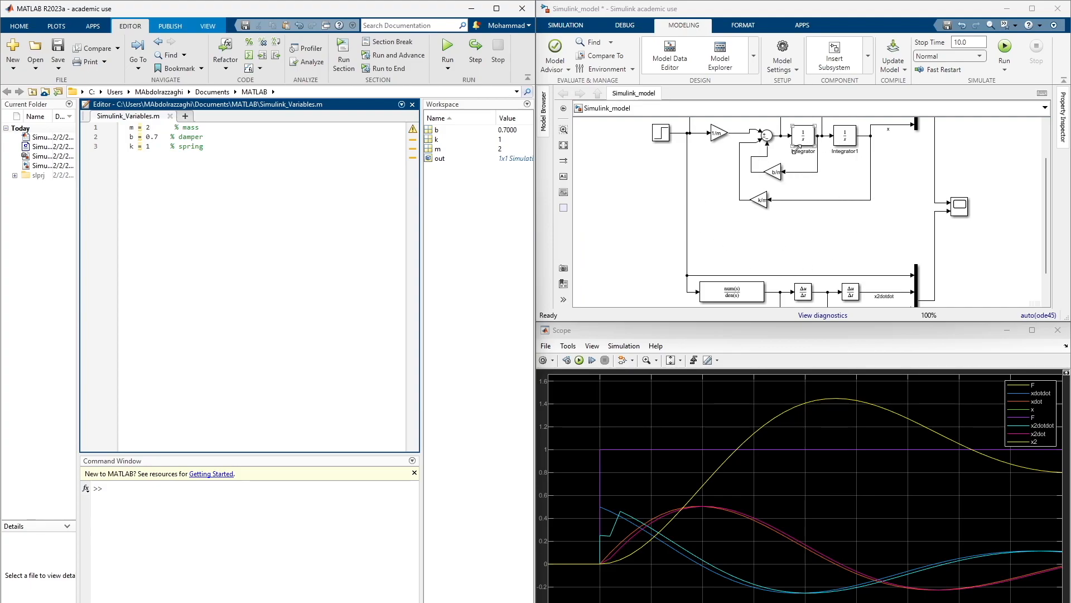
# Set the mass m to 5 in Simulink_Variables.m, save the script and rerun the simulation
pyautogui.click(154, 128)
pyautogui.press('BackSpace')
pyautogui.write('5')
pyautogui.click(164, 174)
pyautogui.click(58, 50)
pyautogui.click(1008, 49)
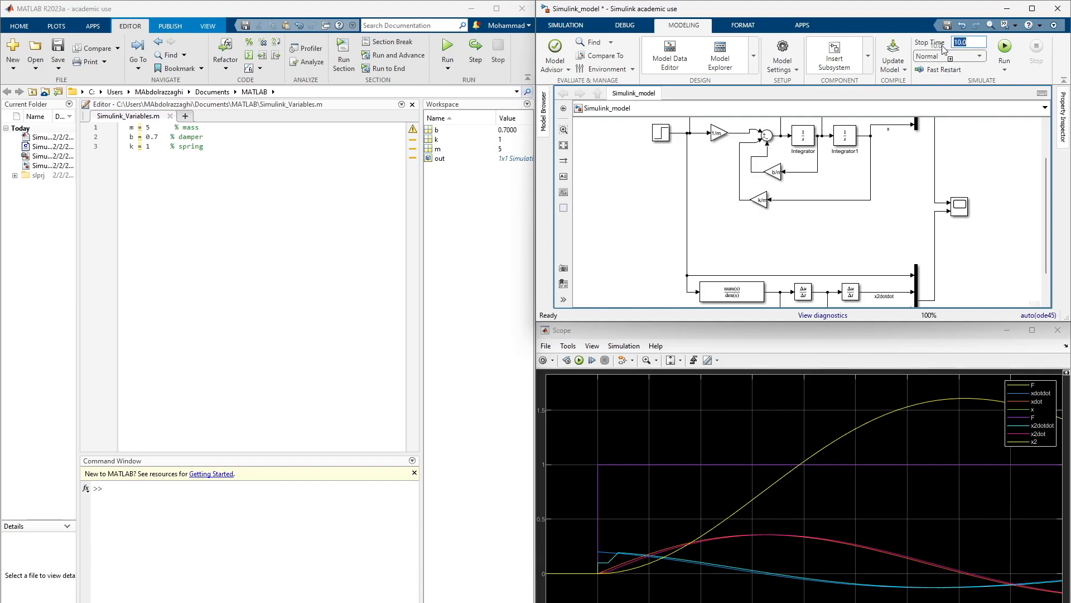
# Set the simulation stop time to 40 and run the model again
pyautogui.moveTo(967, 42); pyautogui.dragTo(947, 46)
pyautogui.write('40')
pyautogui.click(1005, 49)
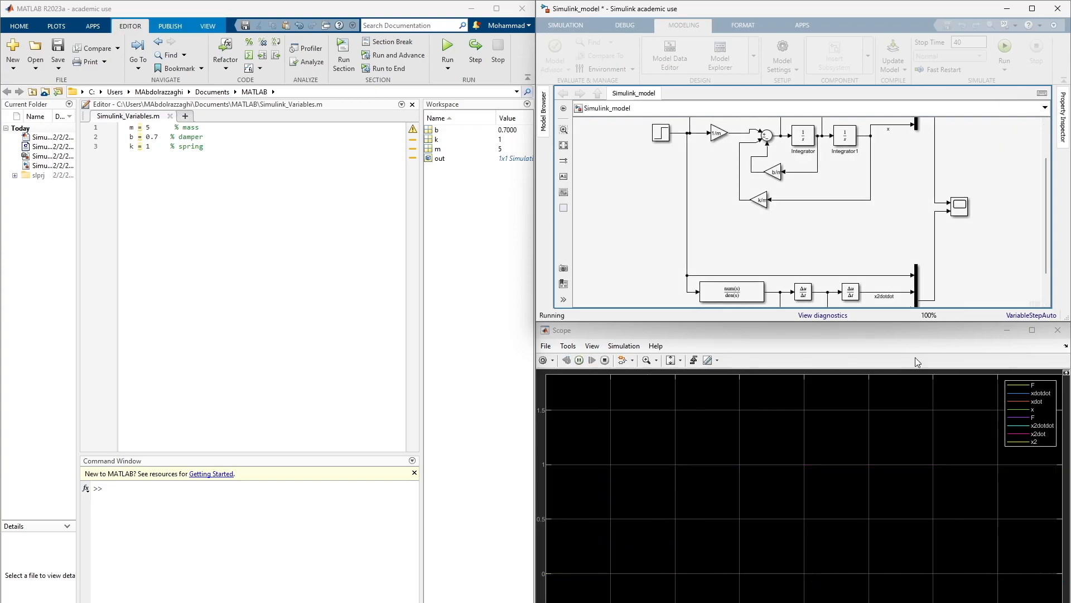